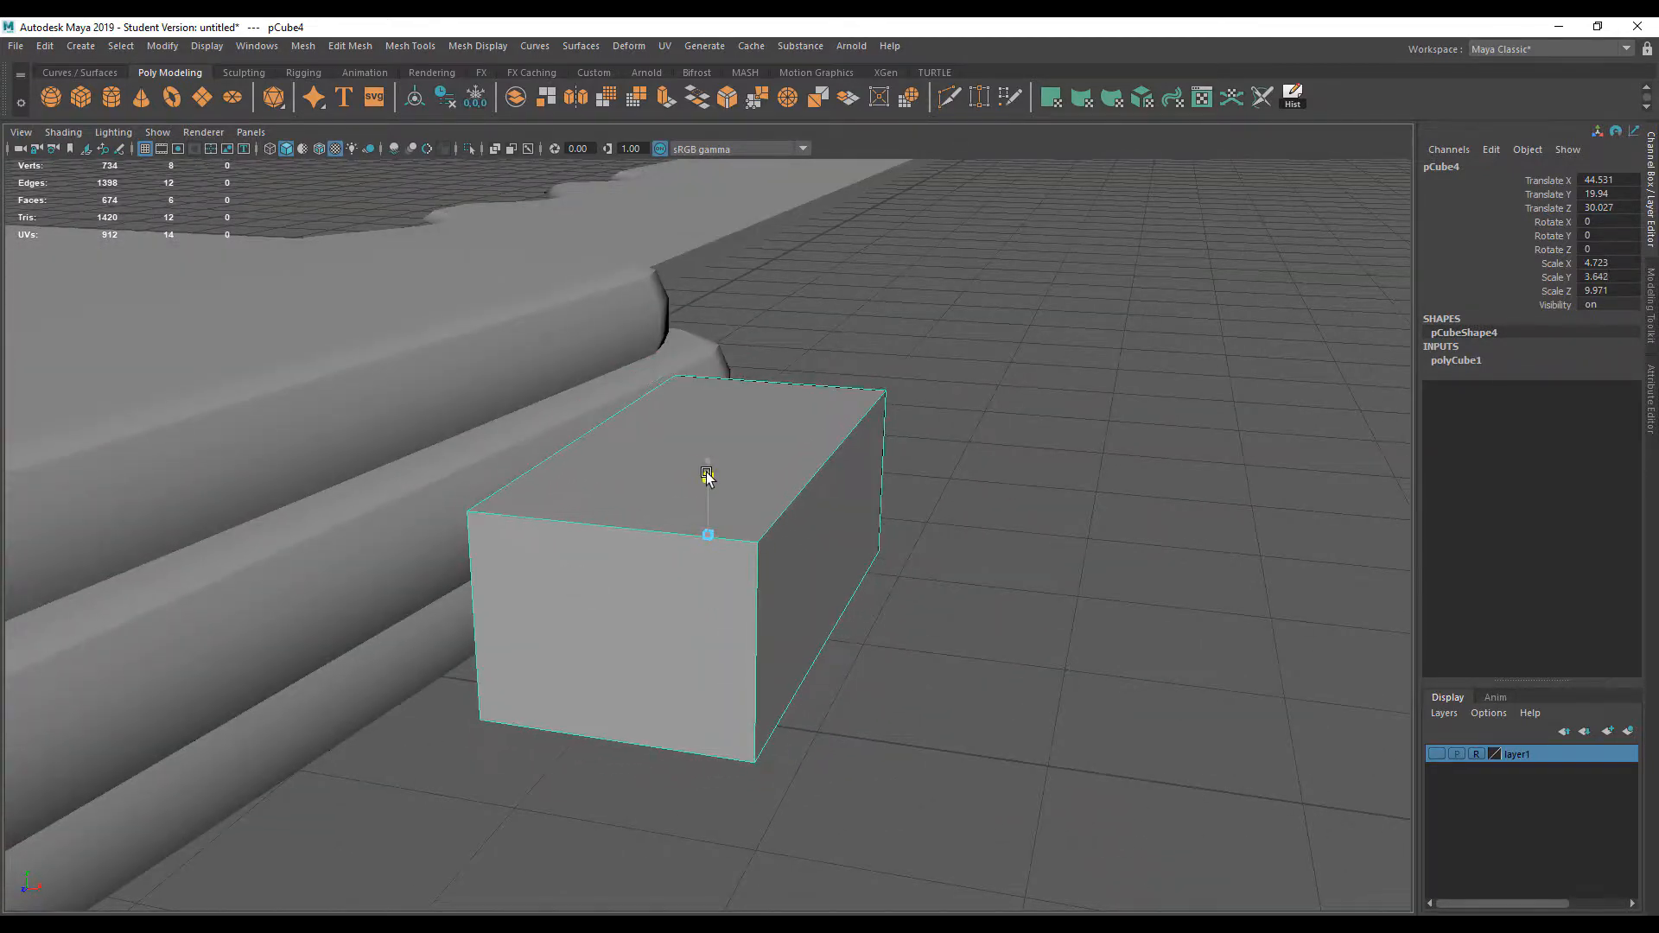
Shorten the box to a Z scale of about 8.06 and move it into the slabs' side at Translate X about 41.07
{"action": "left_click_drag", "start_coordinate": [652, 541], "coordinate": [655, 544]}
{"action": "left_click_drag", "start_coordinate": [662, 622], "coordinate": [695, 622], "text": "alt"}
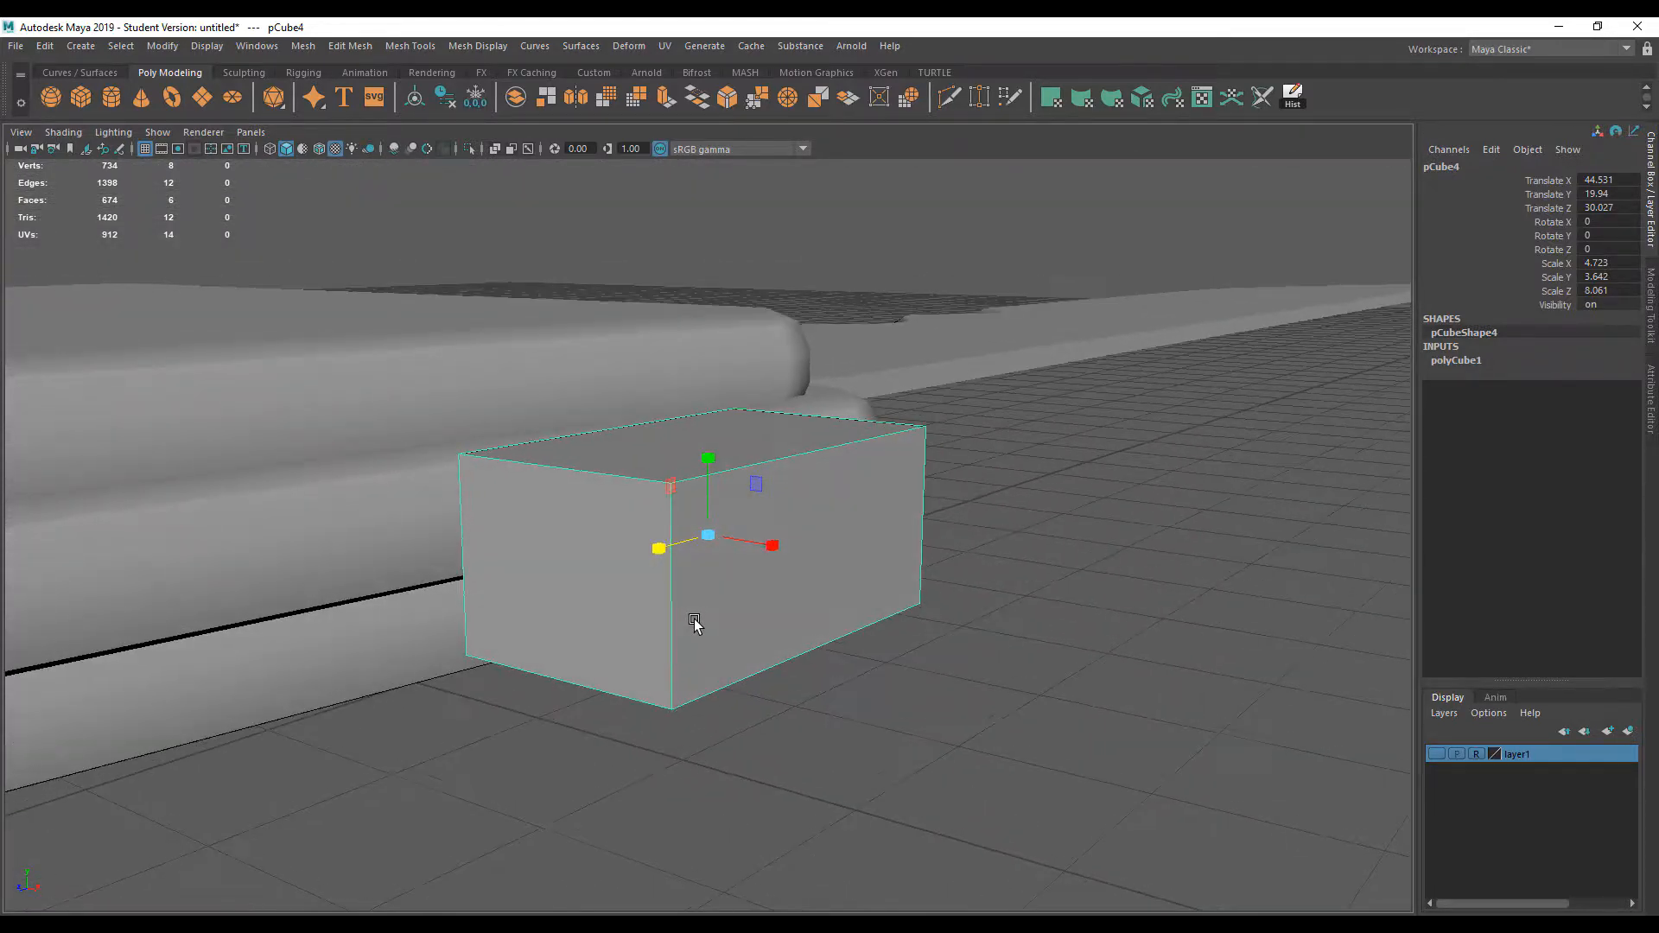
{"action": "left_click_drag", "start_coordinate": [772, 551], "coordinate": [655, 518]}
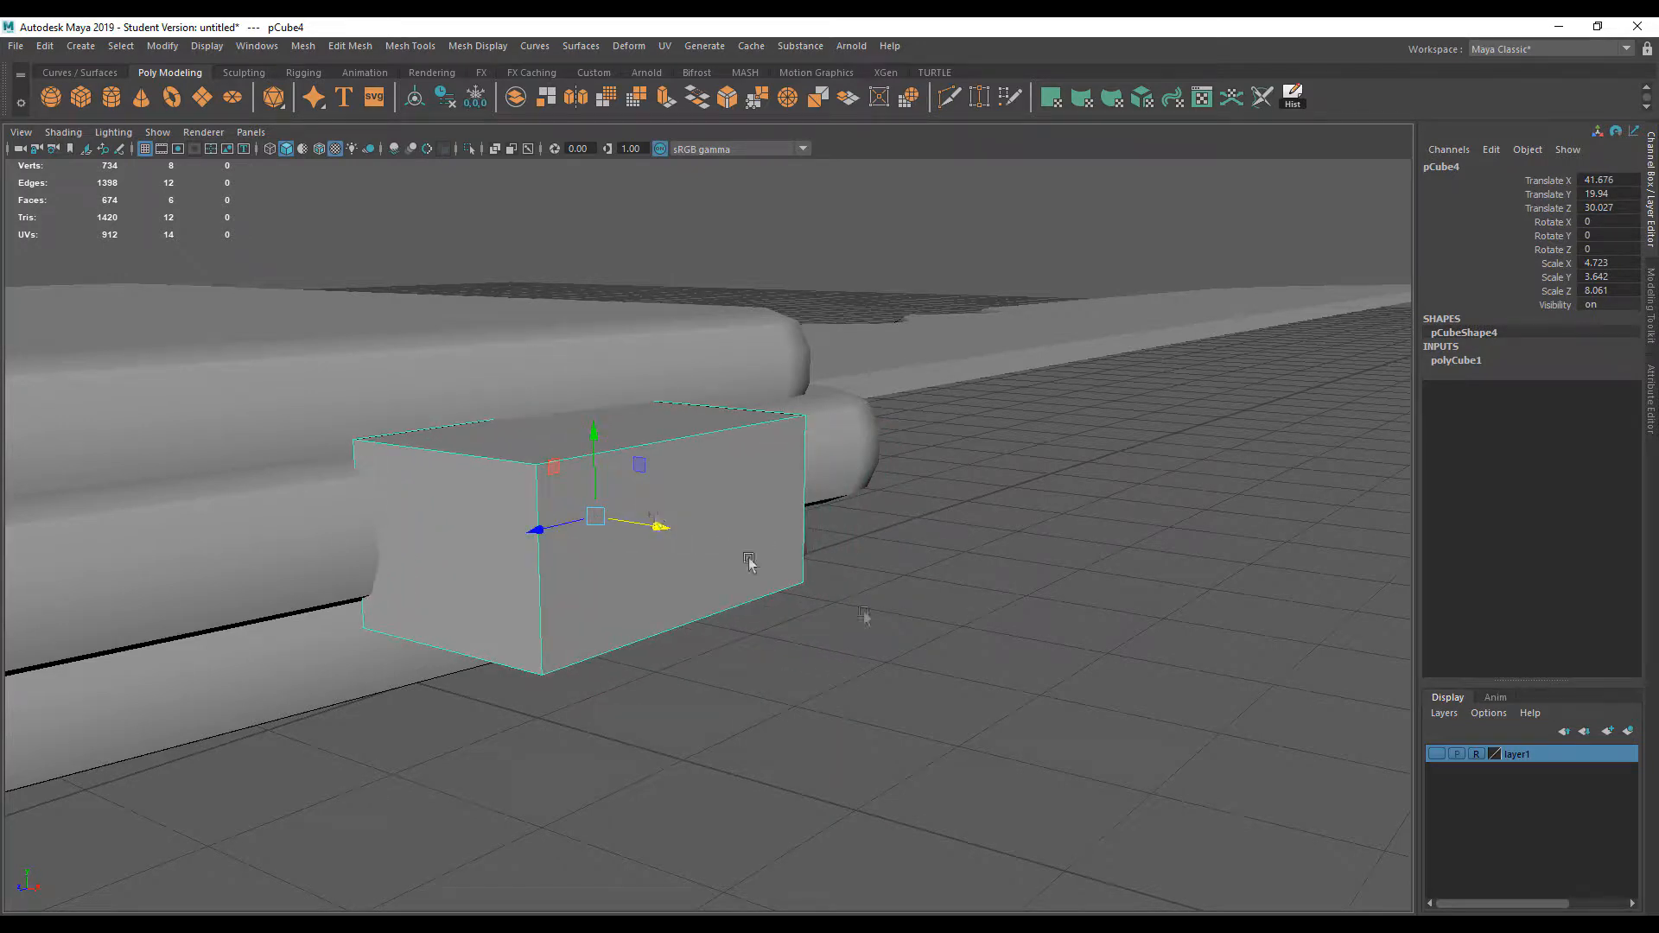
{"action": "left_click_drag", "start_coordinate": [721, 664], "coordinate": [394, 665], "text": "alt"}
{"action": "middle_click_drag", "start_coordinate": [474, 637], "coordinate": [305, 650], "text": "alt"}
{"action": "left_click_drag", "start_coordinate": [305, 649], "coordinate": [513, 709], "text": "alt"}
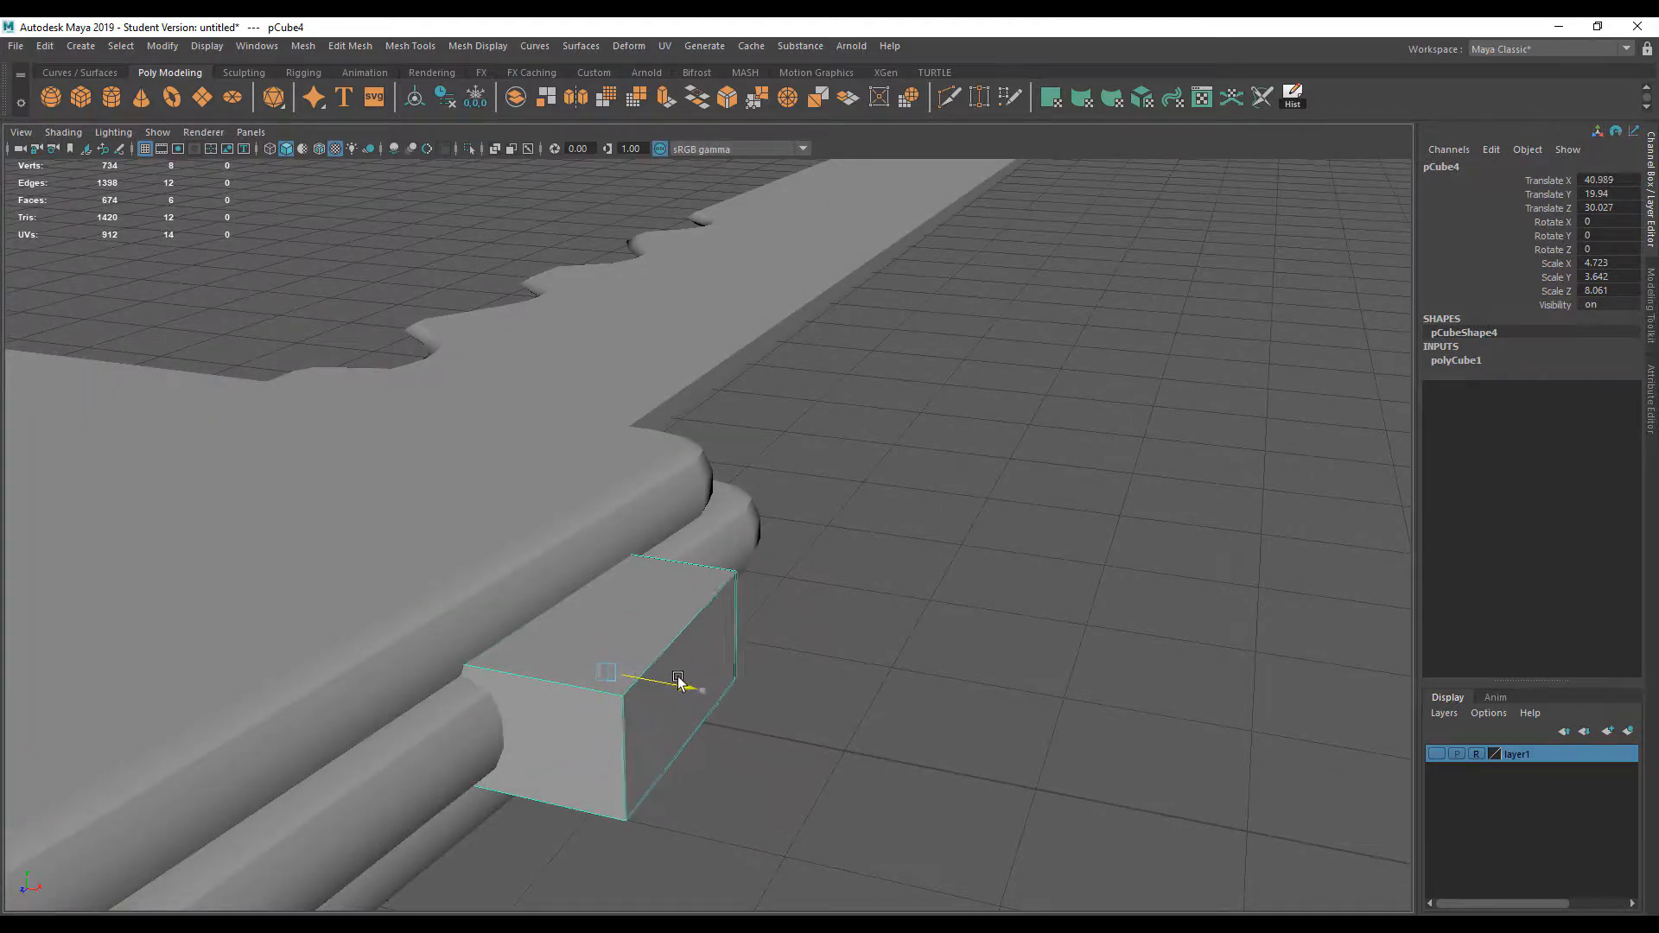
{"action": "left_click_drag", "start_coordinate": [687, 681], "coordinate": [724, 695]}
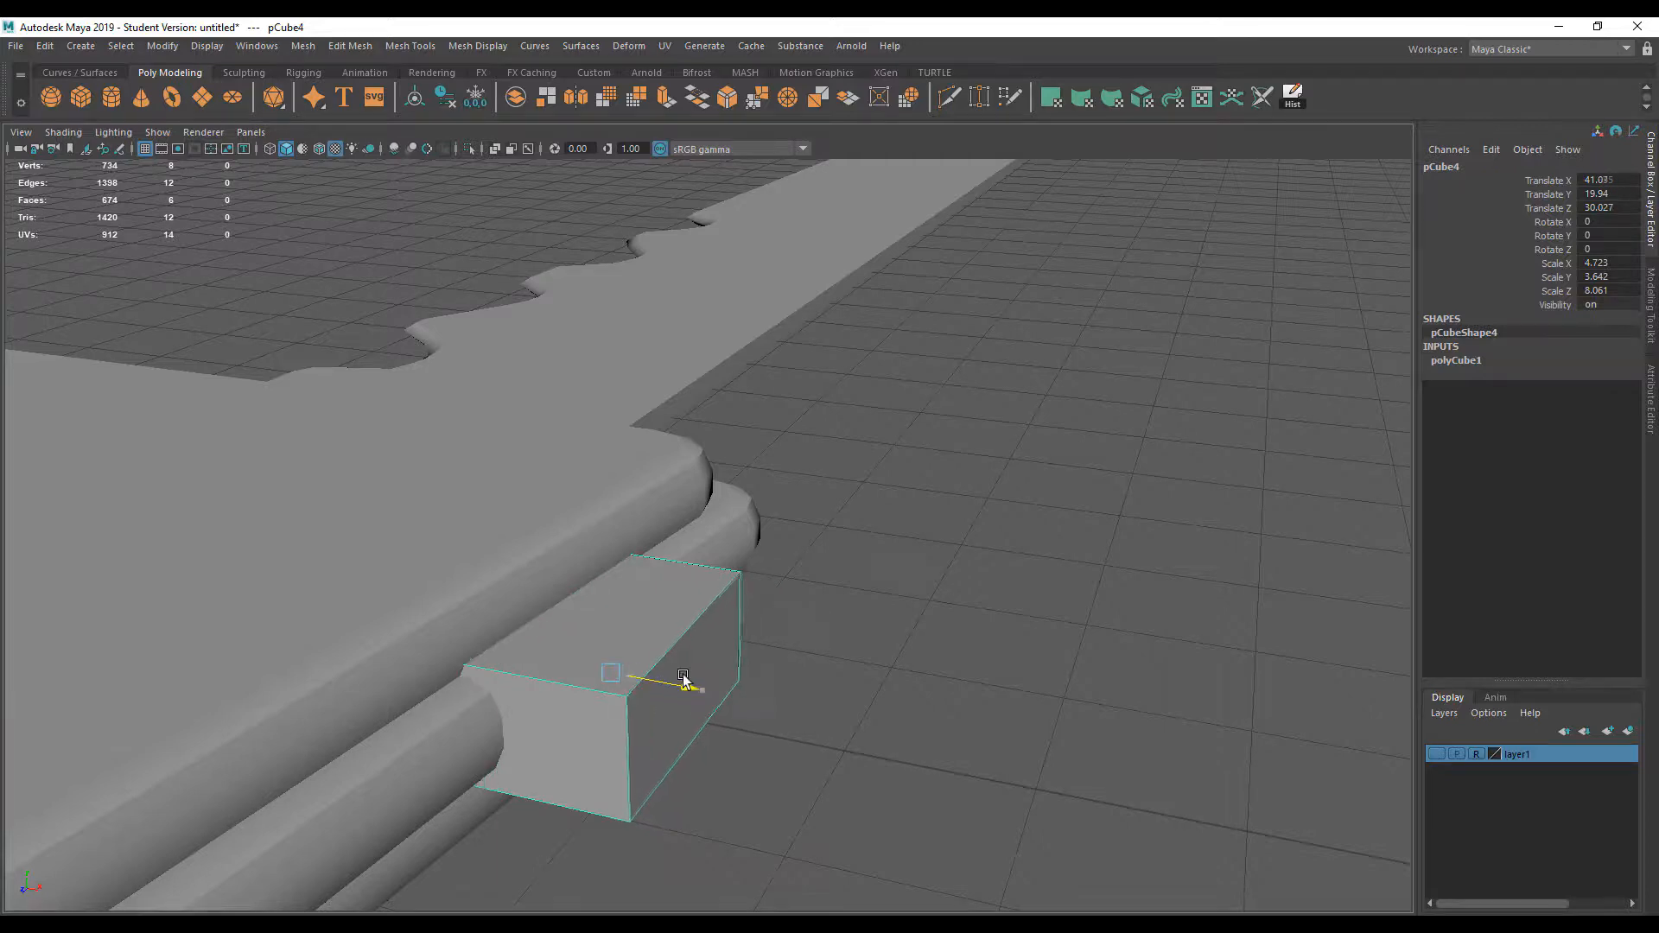
{"action": "left_click_drag", "start_coordinate": [464, 718], "coordinate": [855, 719], "text": "alt"}
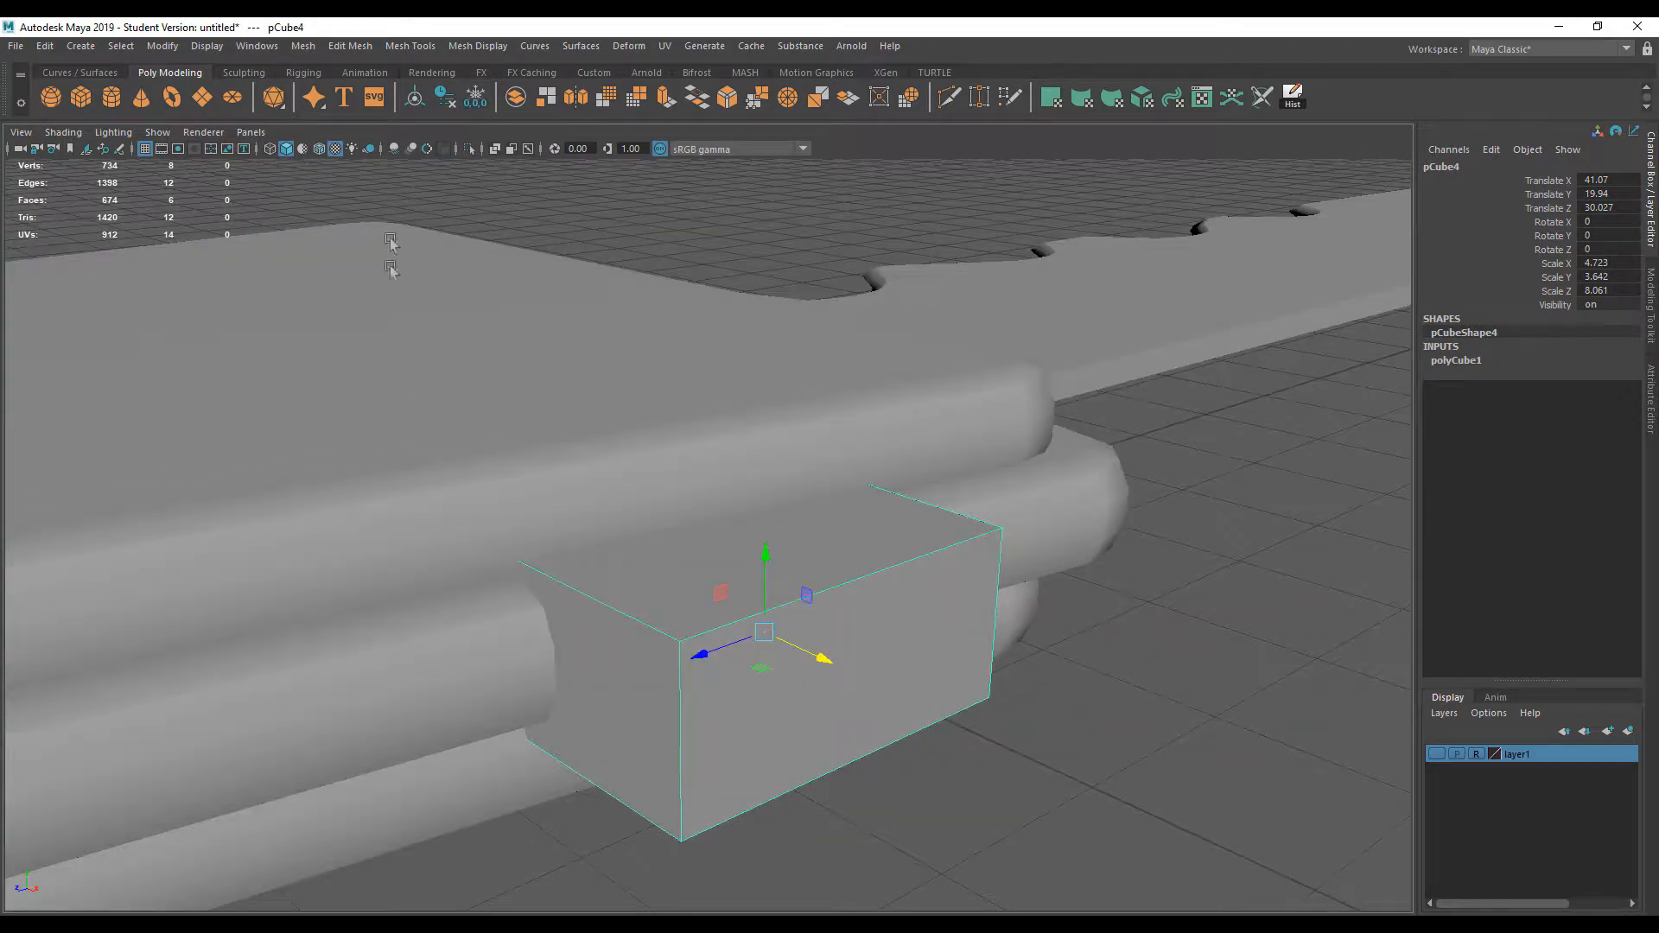
Freeze the box's transformations and move it clear of the slabs along X by about 24.46
{"action": "left_click", "coordinate": [171, 50]}
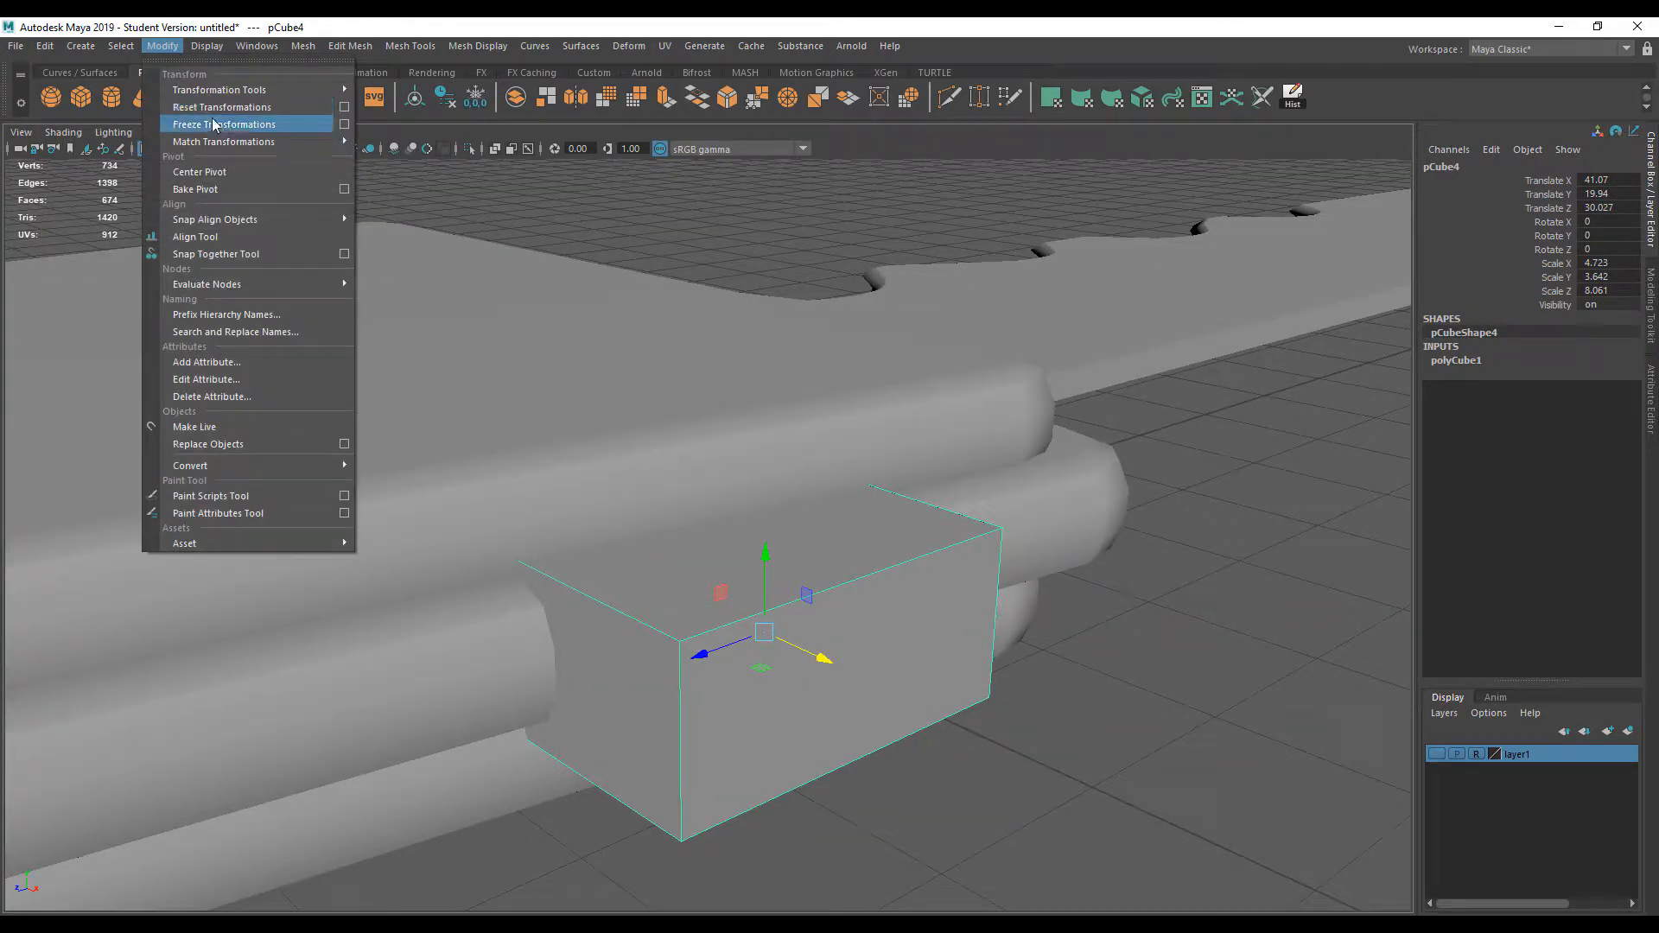
{"action": "left_click", "coordinate": [221, 119]}
{"action": "left_click_drag", "start_coordinate": [622, 562], "coordinate": [618, 640], "text": "alt"}
{"action": "left_click_drag", "start_coordinate": [556, 583], "coordinate": [1014, 605]}
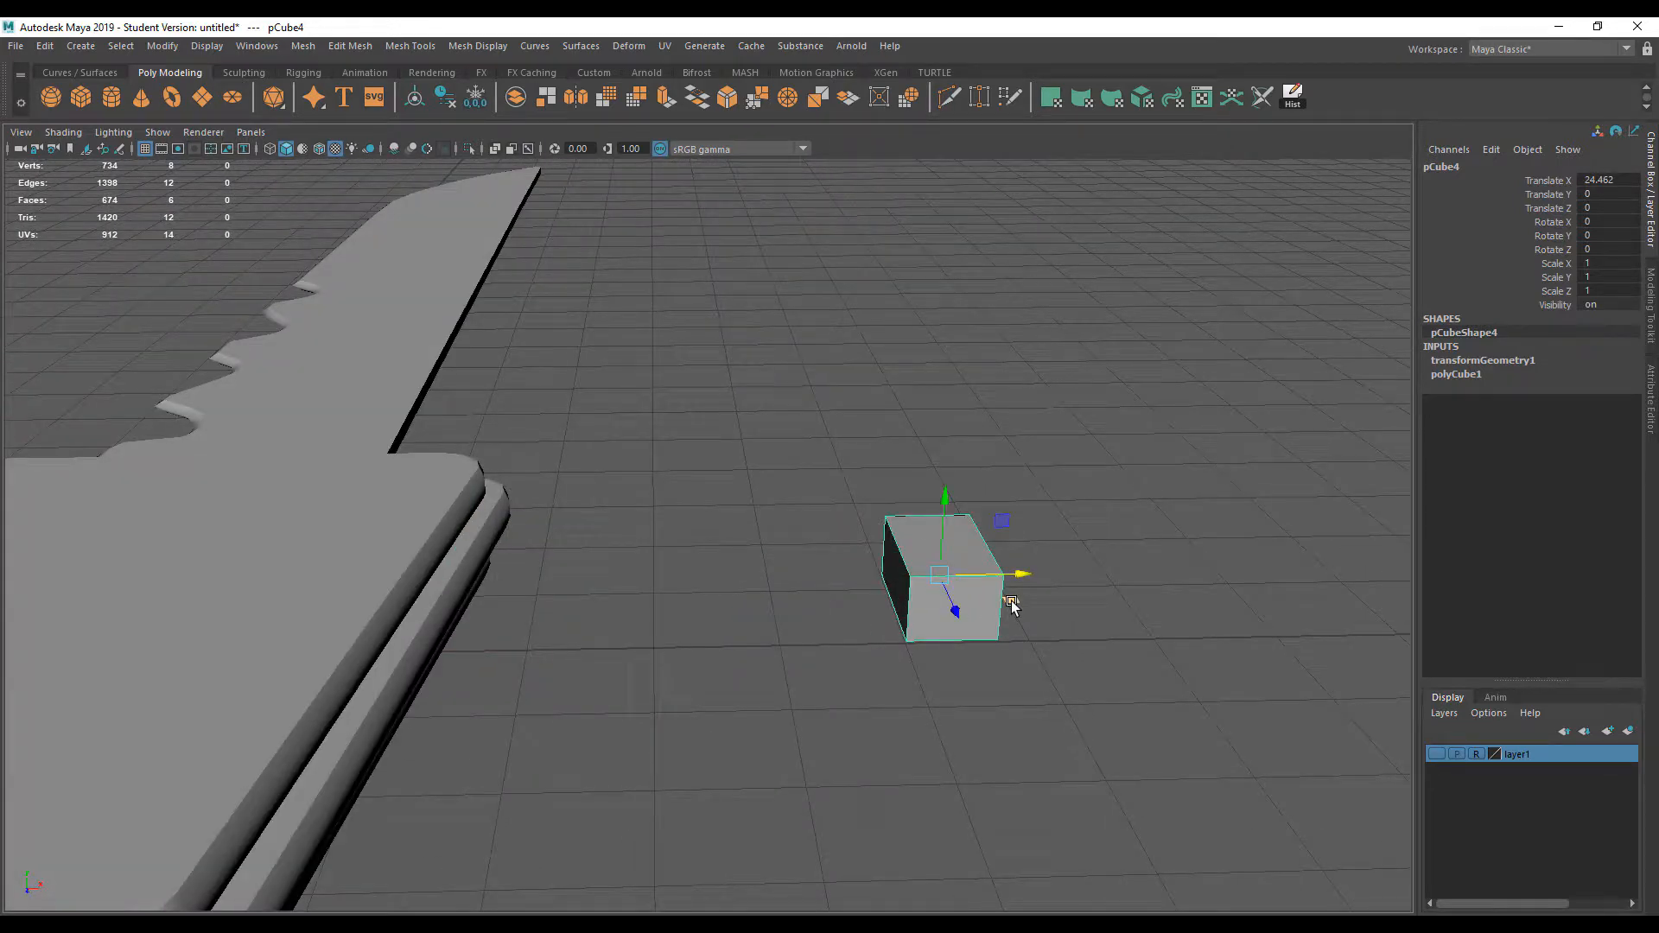
Delete the box's side face that is turned toward the stacked slabs
{"action": "key", "text": "f"}
{"action": "left_click_drag", "start_coordinate": [627, 657], "coordinate": [778, 641], "text": "alt"}
{"action": "right_click_drag", "start_coordinate": [704, 599], "coordinate": [678, 508]}
{"action": "left_click", "coordinate": [637, 574]}
{"action": "key", "text": "Delete"}
{"action": "right_click_drag", "start_coordinate": [628, 456], "coordinate": [712, 433]}
{"action": "left_click_drag", "start_coordinate": [868, 488], "coordinate": [575, 497], "text": "alt"}
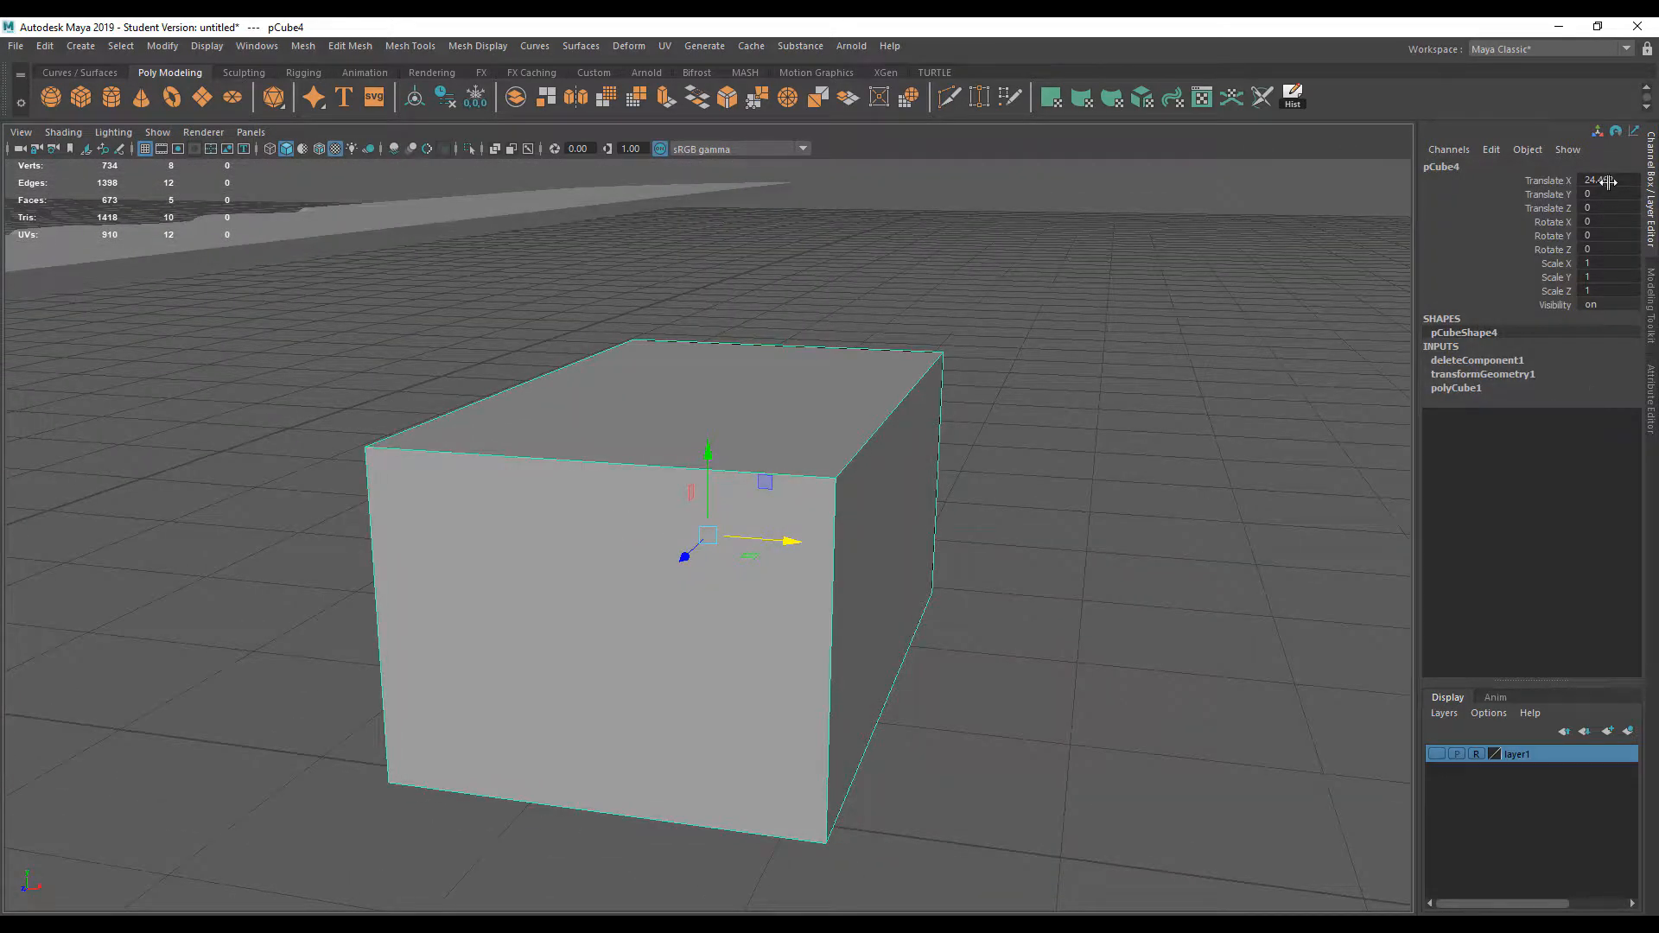
Return the box to Translate X 0 and nudge it outward to about 0.79
{"action": "key", "text": "Return"}
{"action": "scroll", "coordinate": [455, 500], "scroll_direction": "down", "scroll_amount": 6}
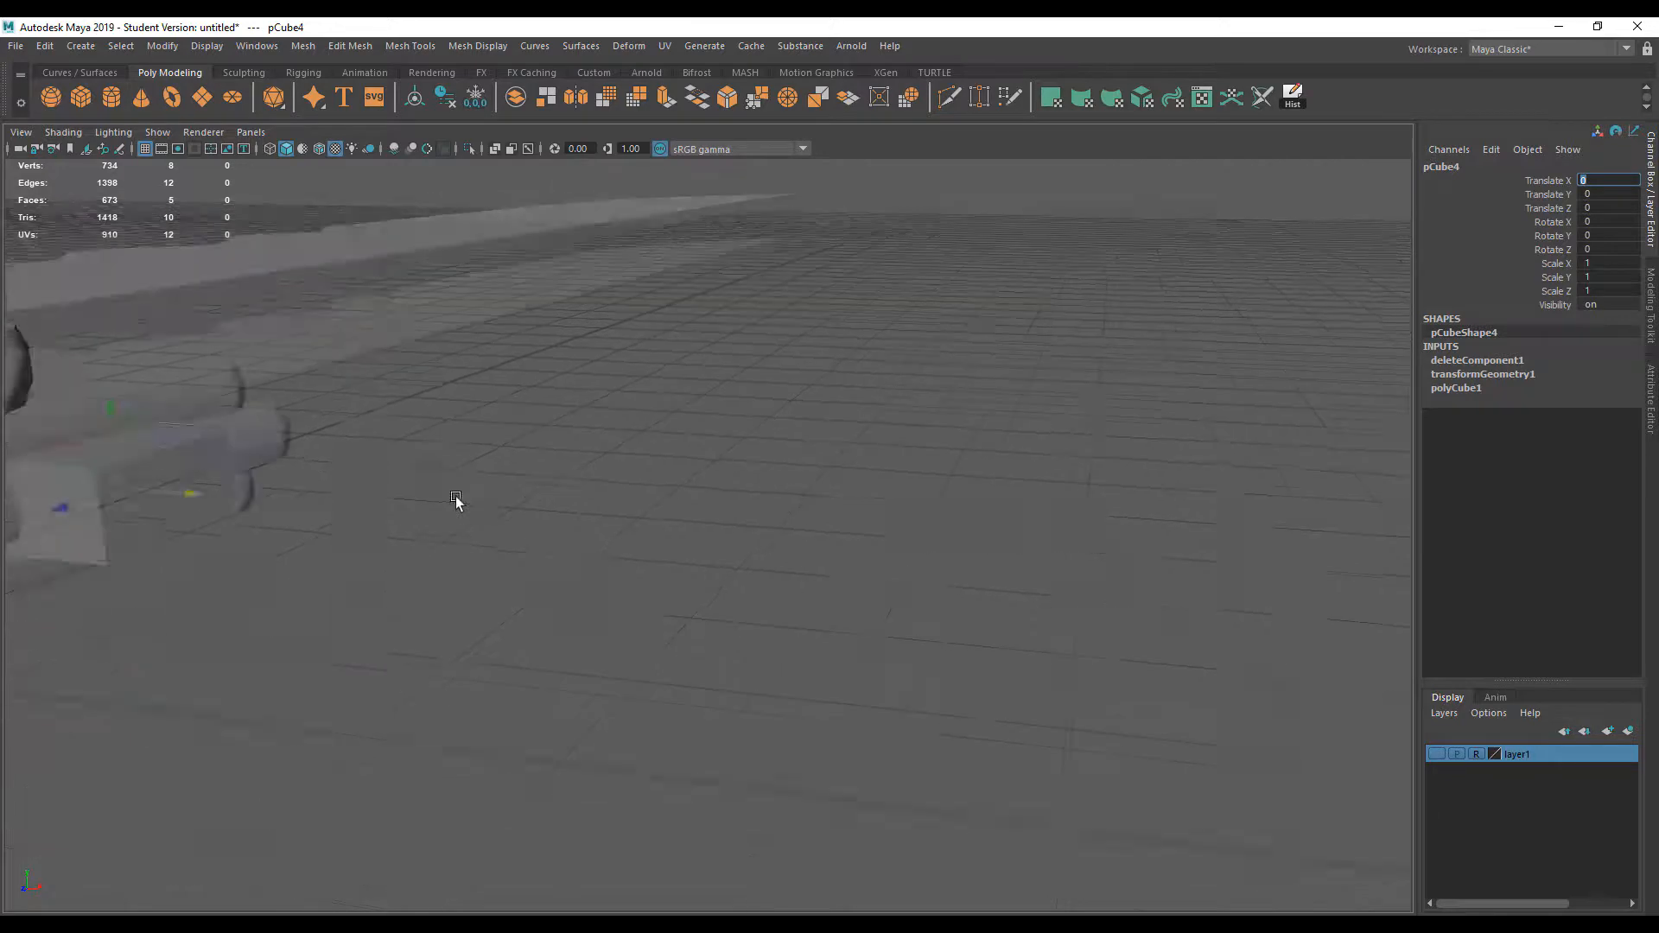
{"action": "middle_click_drag", "start_coordinate": [445, 581], "coordinate": [523, 596], "text": "alt"}
{"action": "key", "text": "f"}
{"action": "left_click_drag", "start_coordinate": [527, 594], "coordinate": [443, 598], "text": "alt"}
{"action": "scroll", "coordinate": [443, 598], "scroll_direction": "down", "scroll_amount": 5}
{"action": "left_click_drag", "start_coordinate": [567, 585], "coordinate": [716, 638], "text": "alt"}
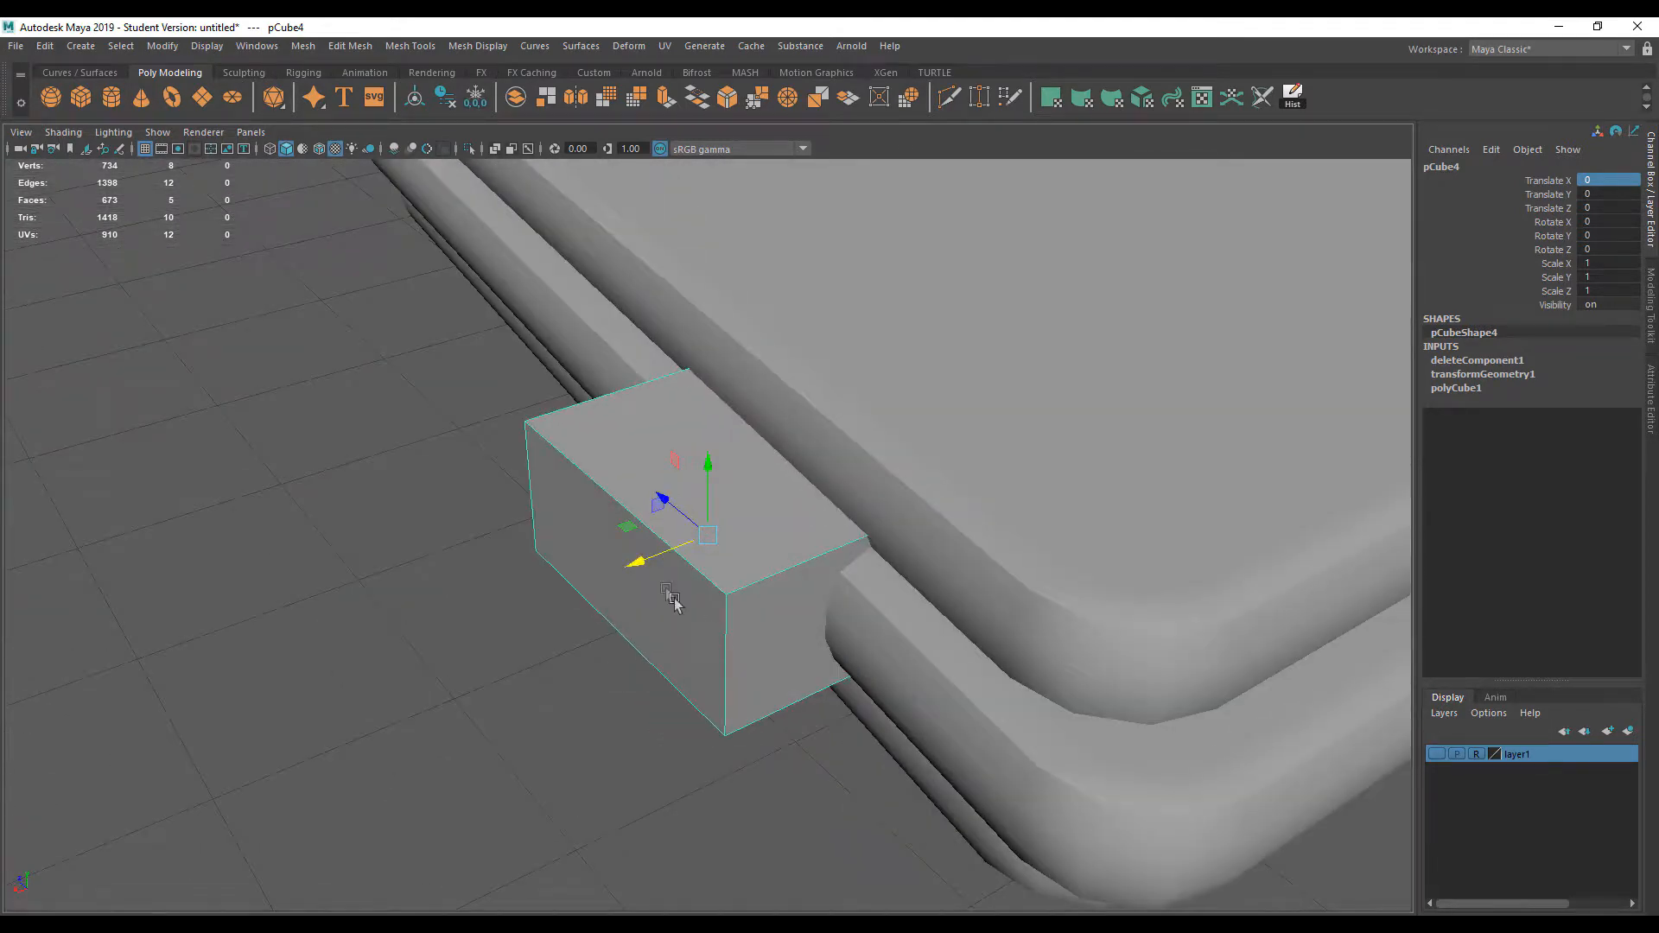
{"action": "mouse_move", "coordinate": [637, 566]}
{"action": "left_mouse_down"}
{"action": "mouse_move", "coordinate": [582, 581]}
{"action": "mouse_move", "coordinate": [615, 584]}
{"action": "left_mouse_up"}
{"action": "left_click_drag", "start_coordinate": [463, 619], "coordinate": [678, 584], "text": "alt"}
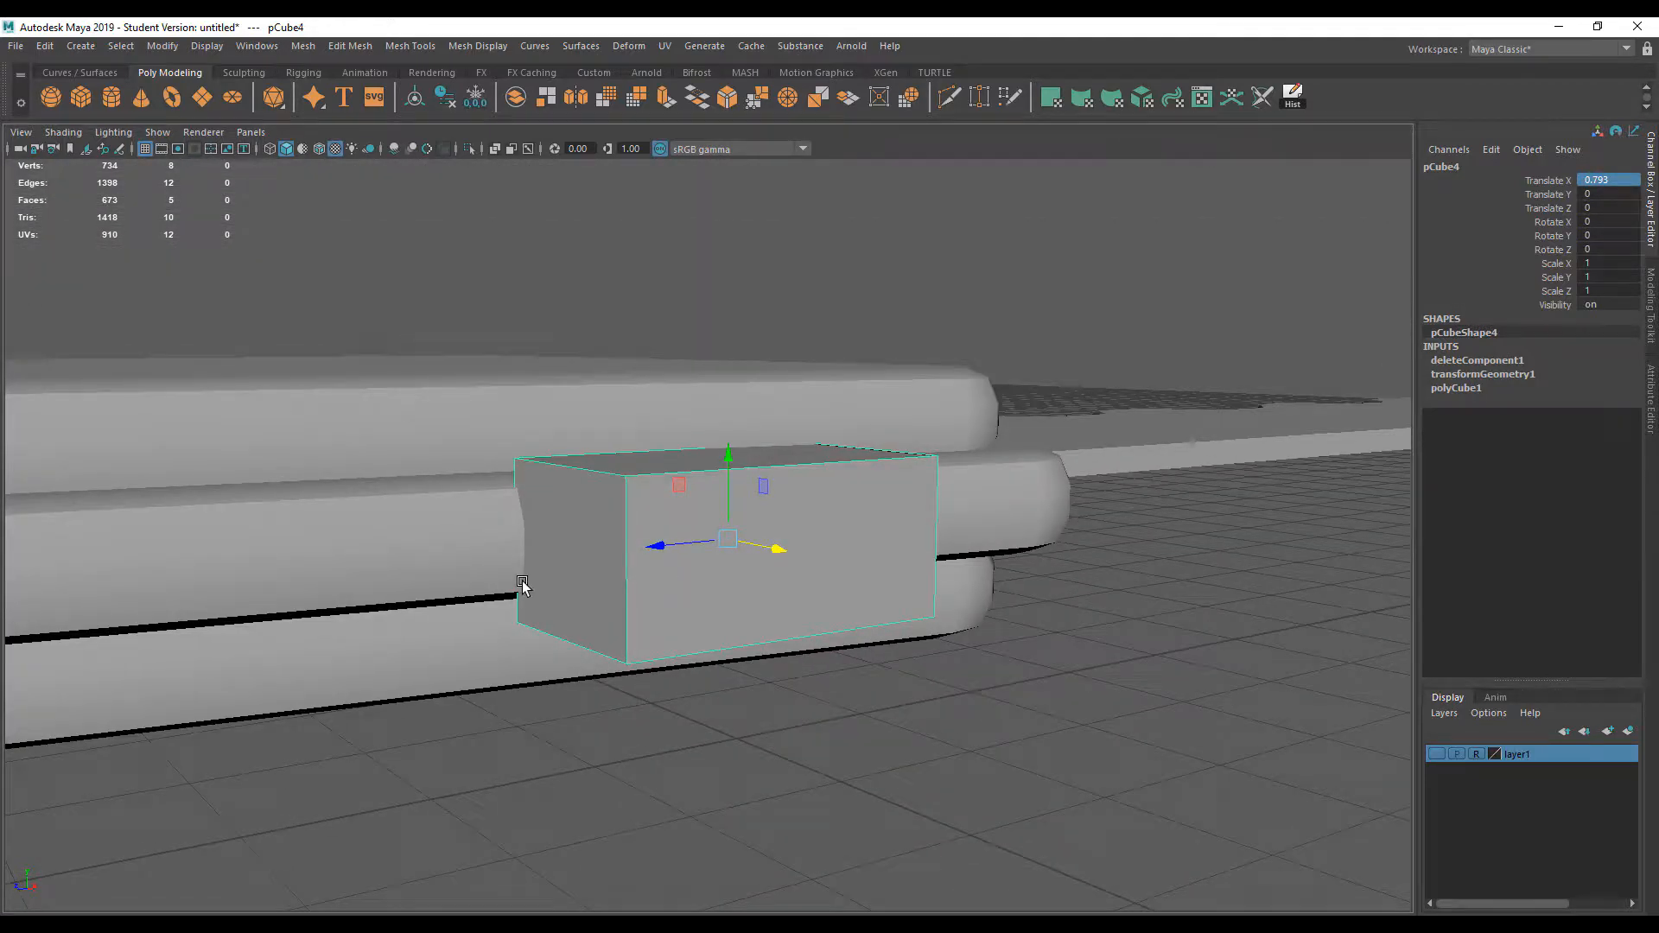
{"action": "left_click_drag", "start_coordinate": [529, 594], "coordinate": [623, 602], "text": "alt"}
Insert two equally spaced edge loops across the box's length and adjust their spacing along Z
{"action": "right_click", "coordinate": [562, 507]}
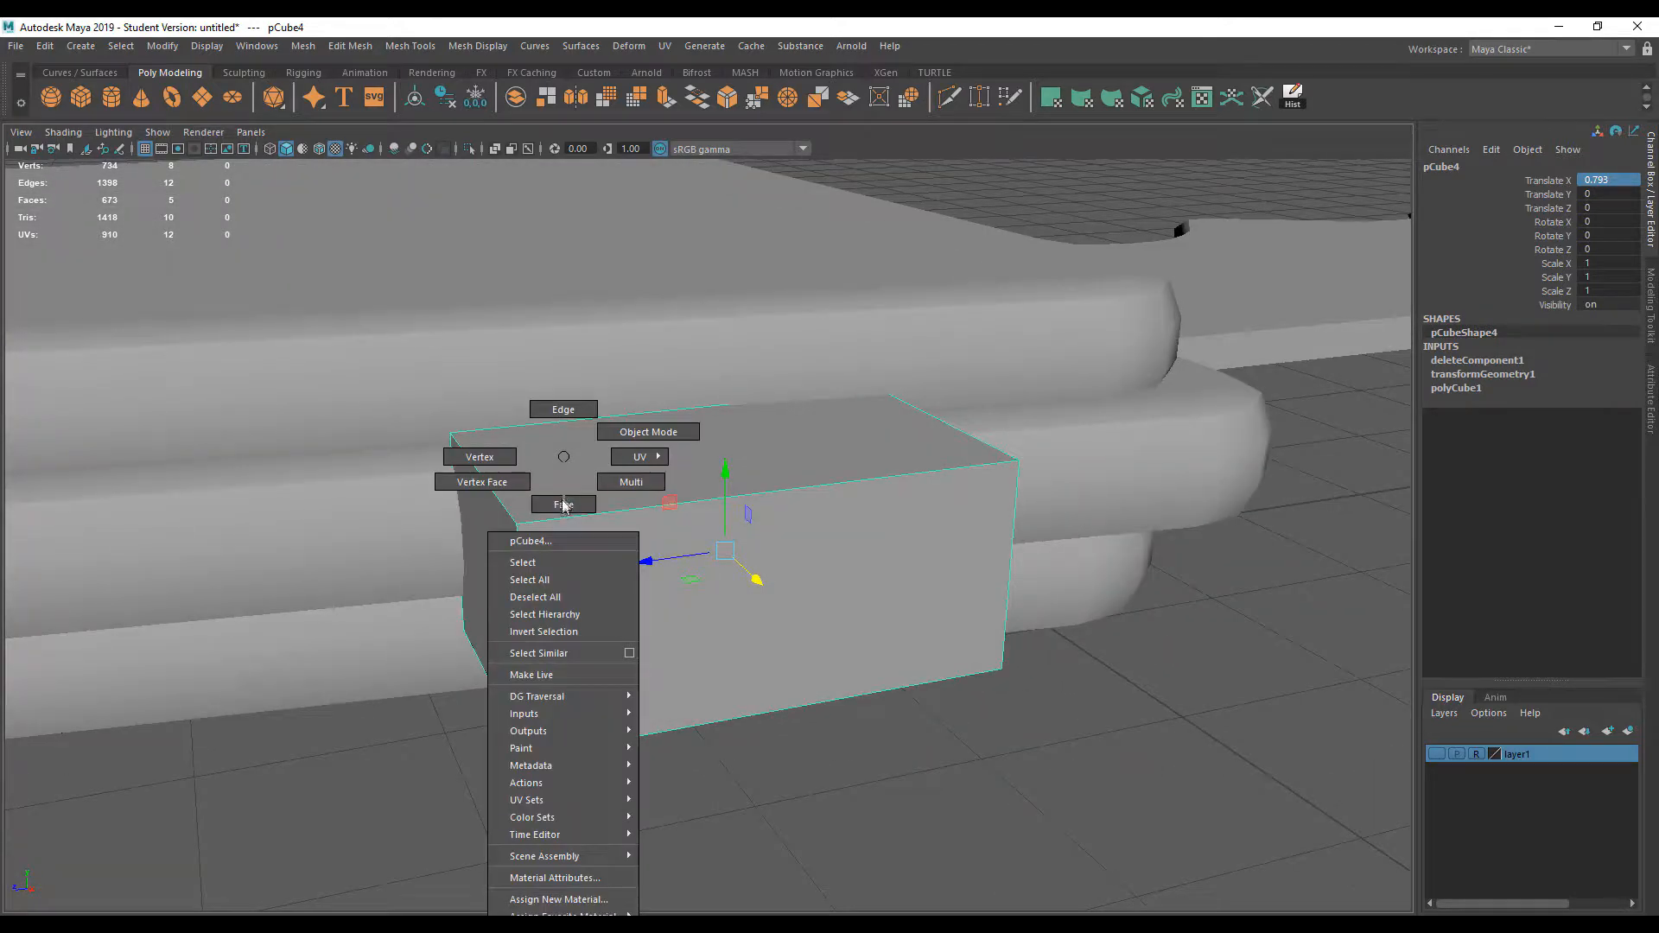
{"action": "left_click", "coordinate": [571, 413]}
{"action": "left_click", "coordinate": [613, 508]}
{"action": "right_click_drag", "start_coordinate": [655, 456], "coordinate": [752, 427]}
{"action": "left_click_drag", "start_coordinate": [737, 513], "coordinate": [714, 512], "text": "alt"}
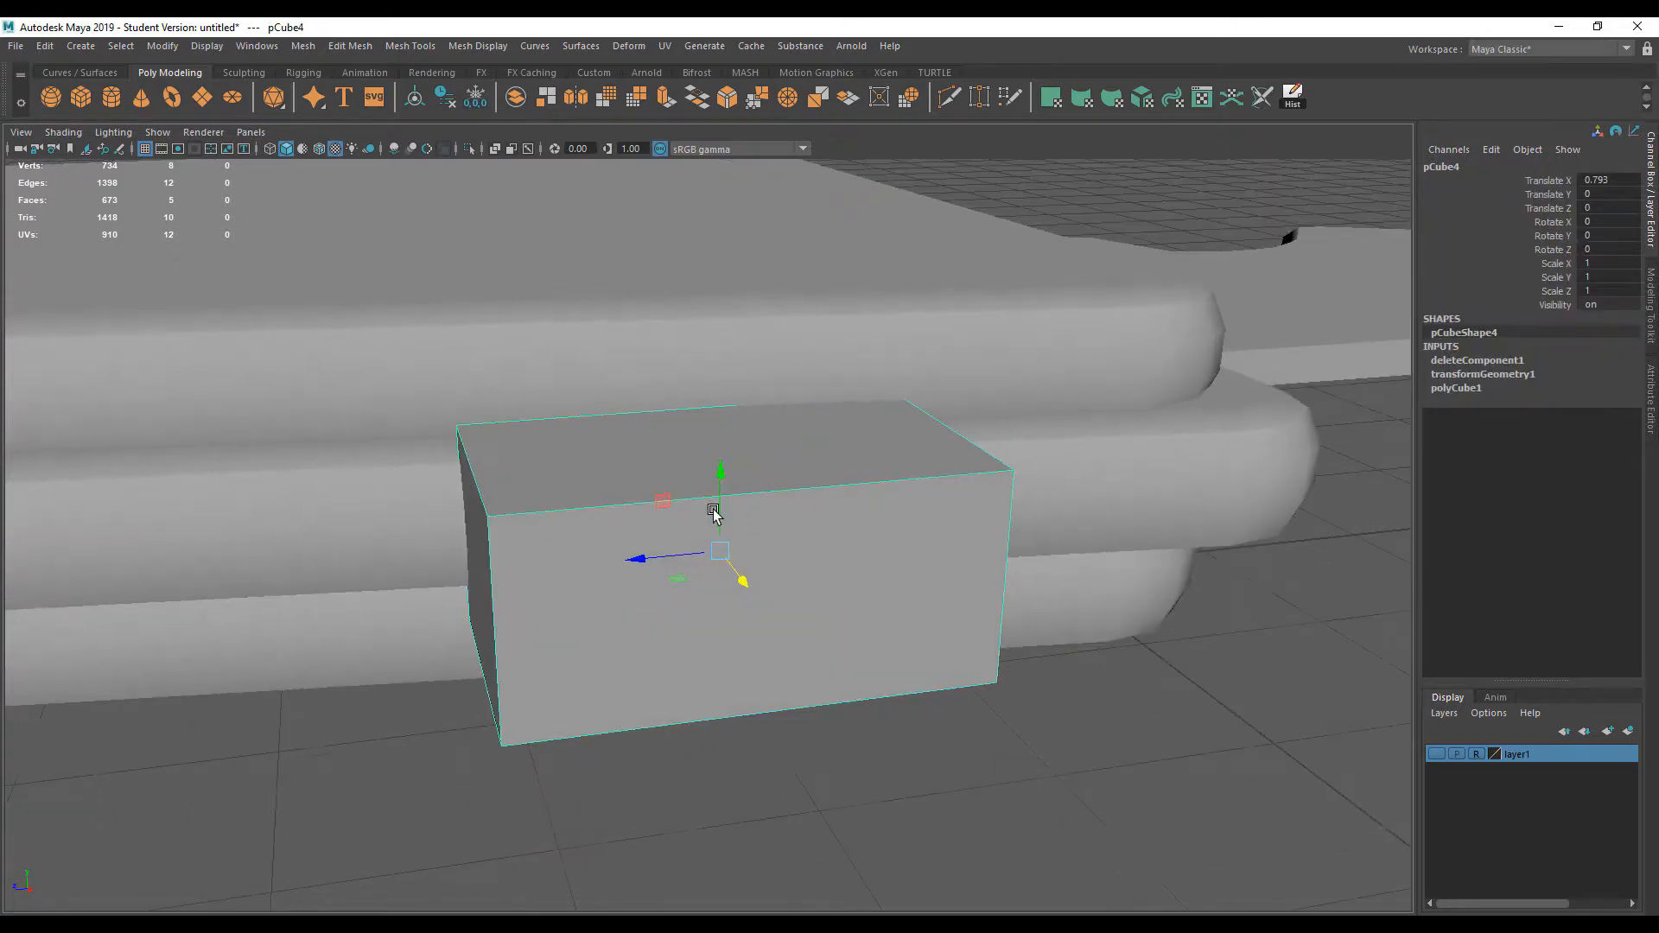
{"action": "right_click", "coordinate": [834, 486], "text": "shift"}
{"action": "left_click", "coordinate": [793, 511]}
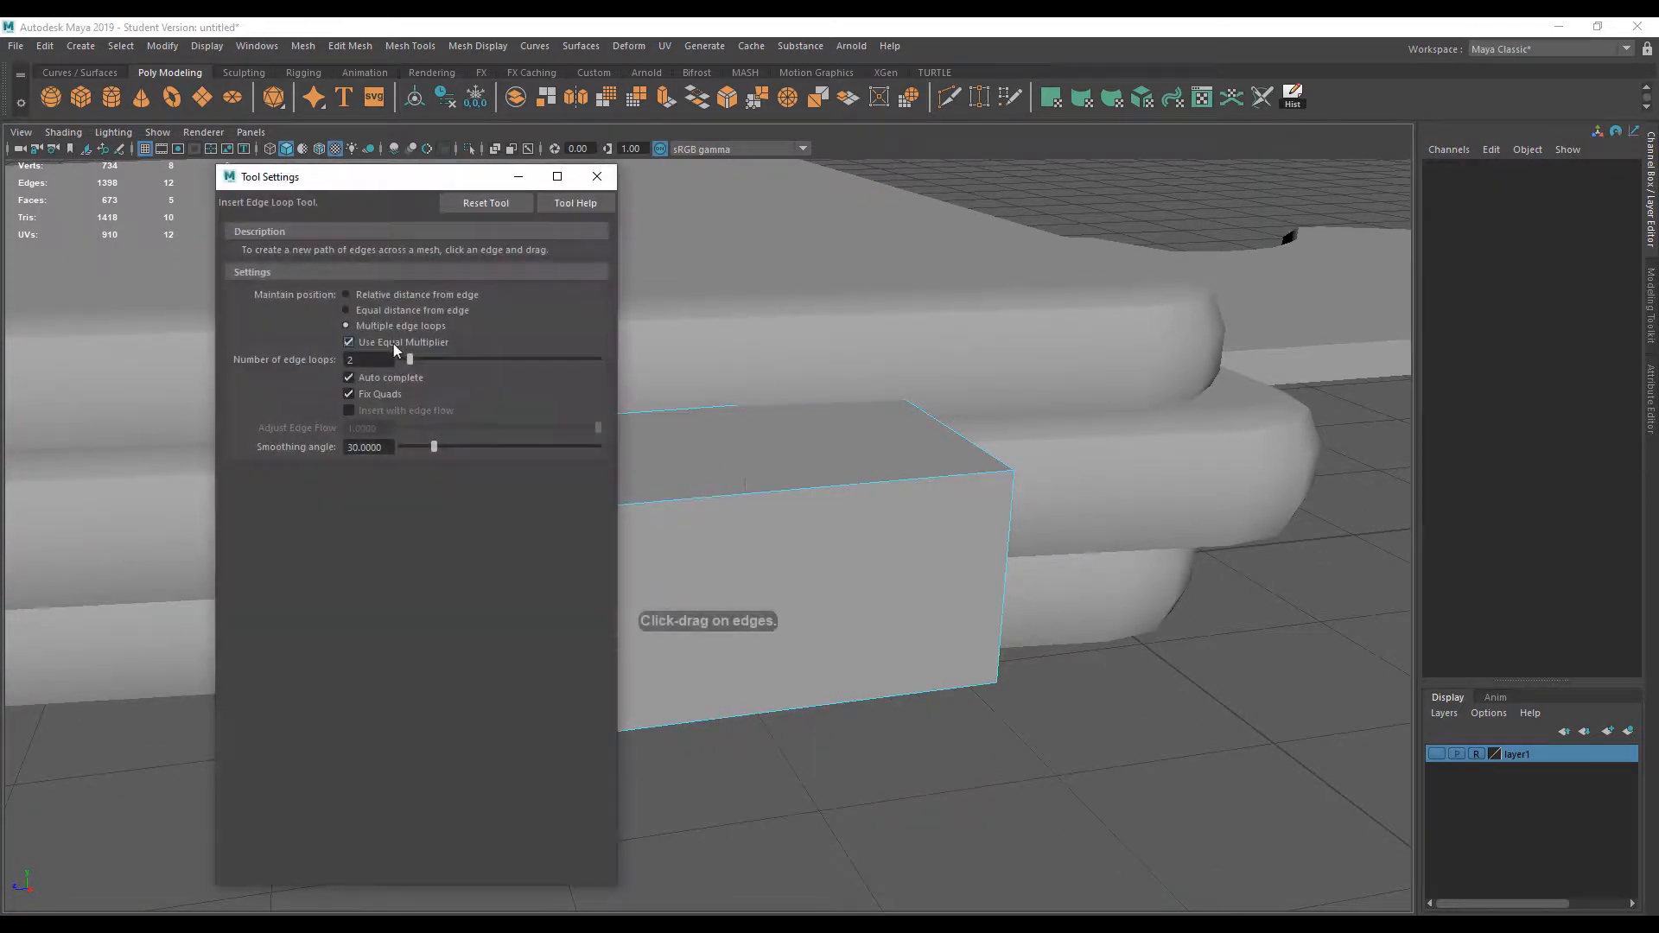
{"action": "left_click", "coordinate": [597, 176]}
{"action": "left_click", "coordinate": [665, 508]}
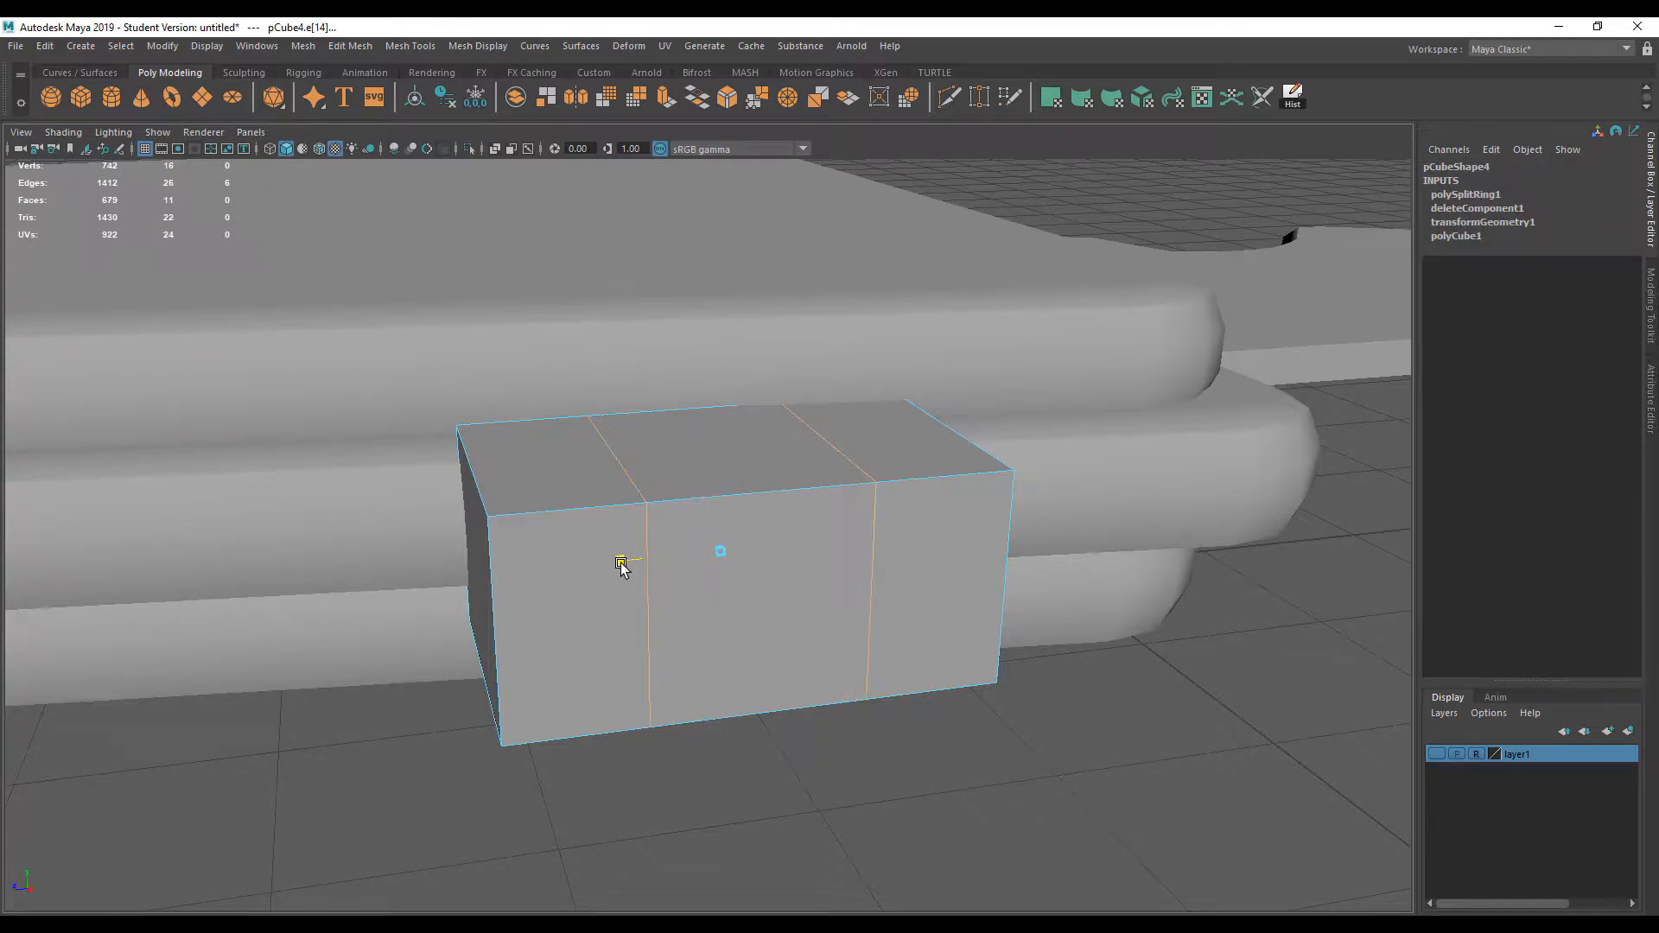
Insert a single edge loop running along the box's length and shift it toward the slabs
{"action": "left_click_drag", "start_coordinate": [692, 566], "coordinate": [677, 444], "text": "alt"}
{"action": "right_click_drag", "start_coordinate": [576, 503], "coordinate": [540, 535]}
{"action": "left_click_drag", "start_coordinate": [363, 356], "coordinate": [280, 358]}
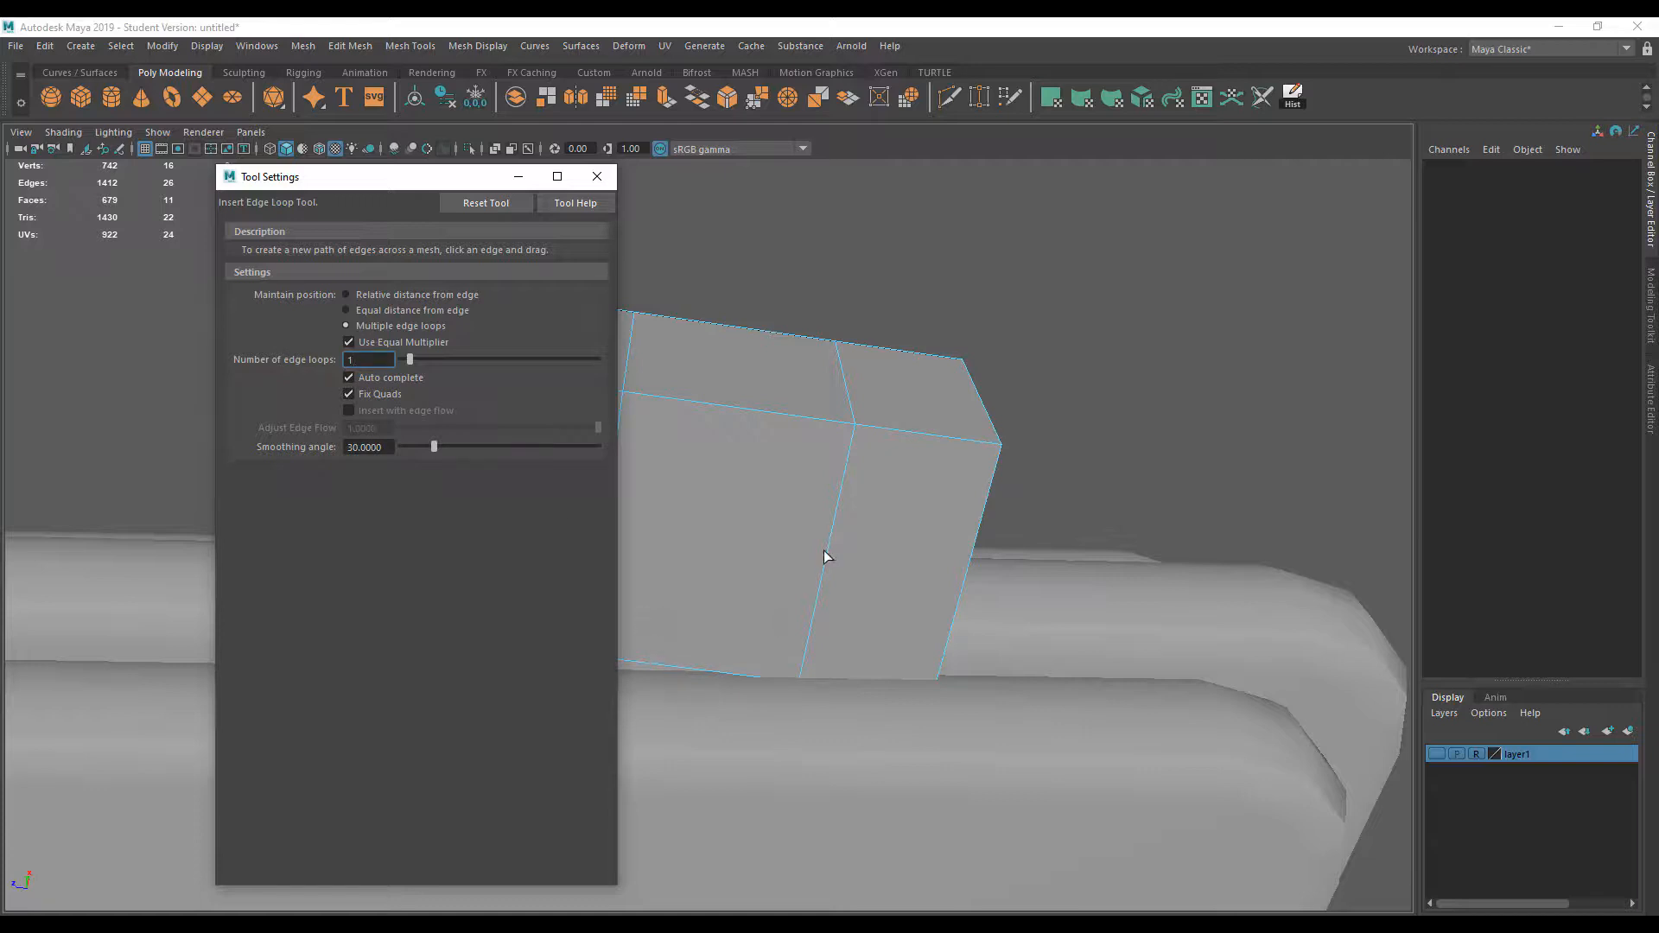
{"action": "left_click", "coordinate": [824, 556]}
{"action": "key", "text": "w"}
{"action": "left_click", "coordinate": [596, 178]}
{"action": "left_click_drag", "start_coordinate": [717, 488], "coordinate": [697, 604], "text": "alt"}
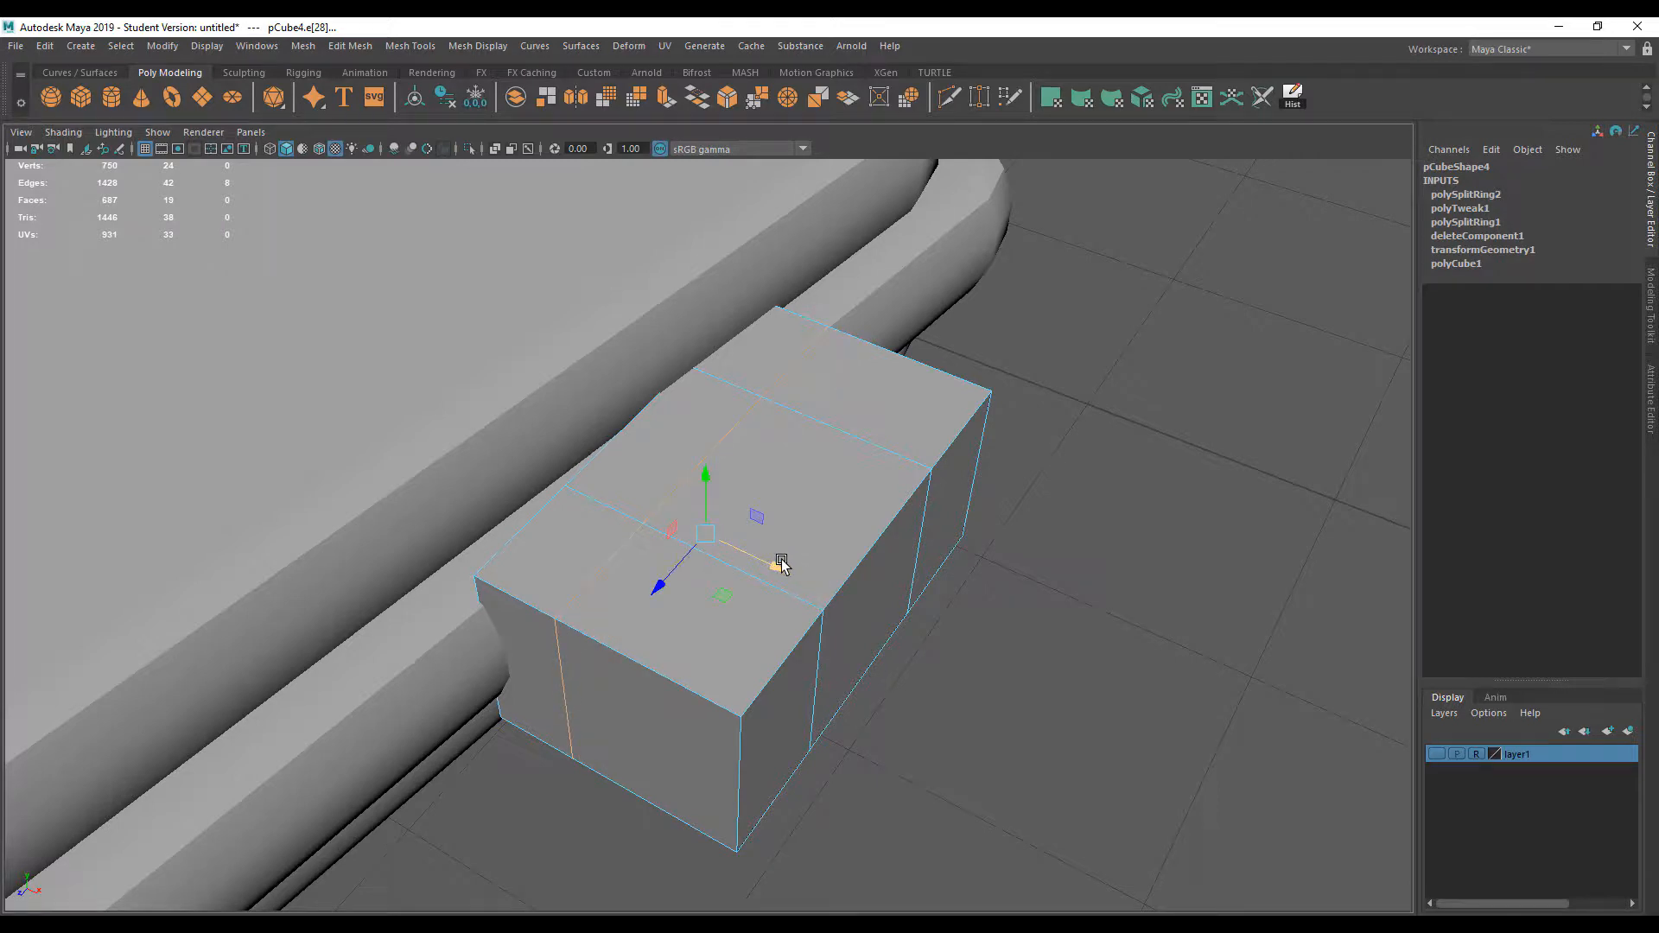
Select the middle section's top, outer and bottom faces beyond the lengthwise loop and extrude them together
{"action": "right_click_drag", "start_coordinate": [784, 504], "coordinate": [782, 519]}
{"action": "left_click", "coordinate": [785, 559]}
{"action": "left_click_drag", "start_coordinate": [786, 559], "coordinate": [704, 519], "text": "alt"}
{"action": "left_click", "coordinate": [787, 619], "text": "shift"}
{"action": "left_click_drag", "start_coordinate": [769, 691], "coordinate": [719, 678], "text": "alt"}
{"action": "left_click", "coordinate": [733, 516], "text": "shift"}
{"action": "right_click", "coordinate": [664, 524], "text": "shift"}
{"action": "left_click", "coordinate": [657, 572]}
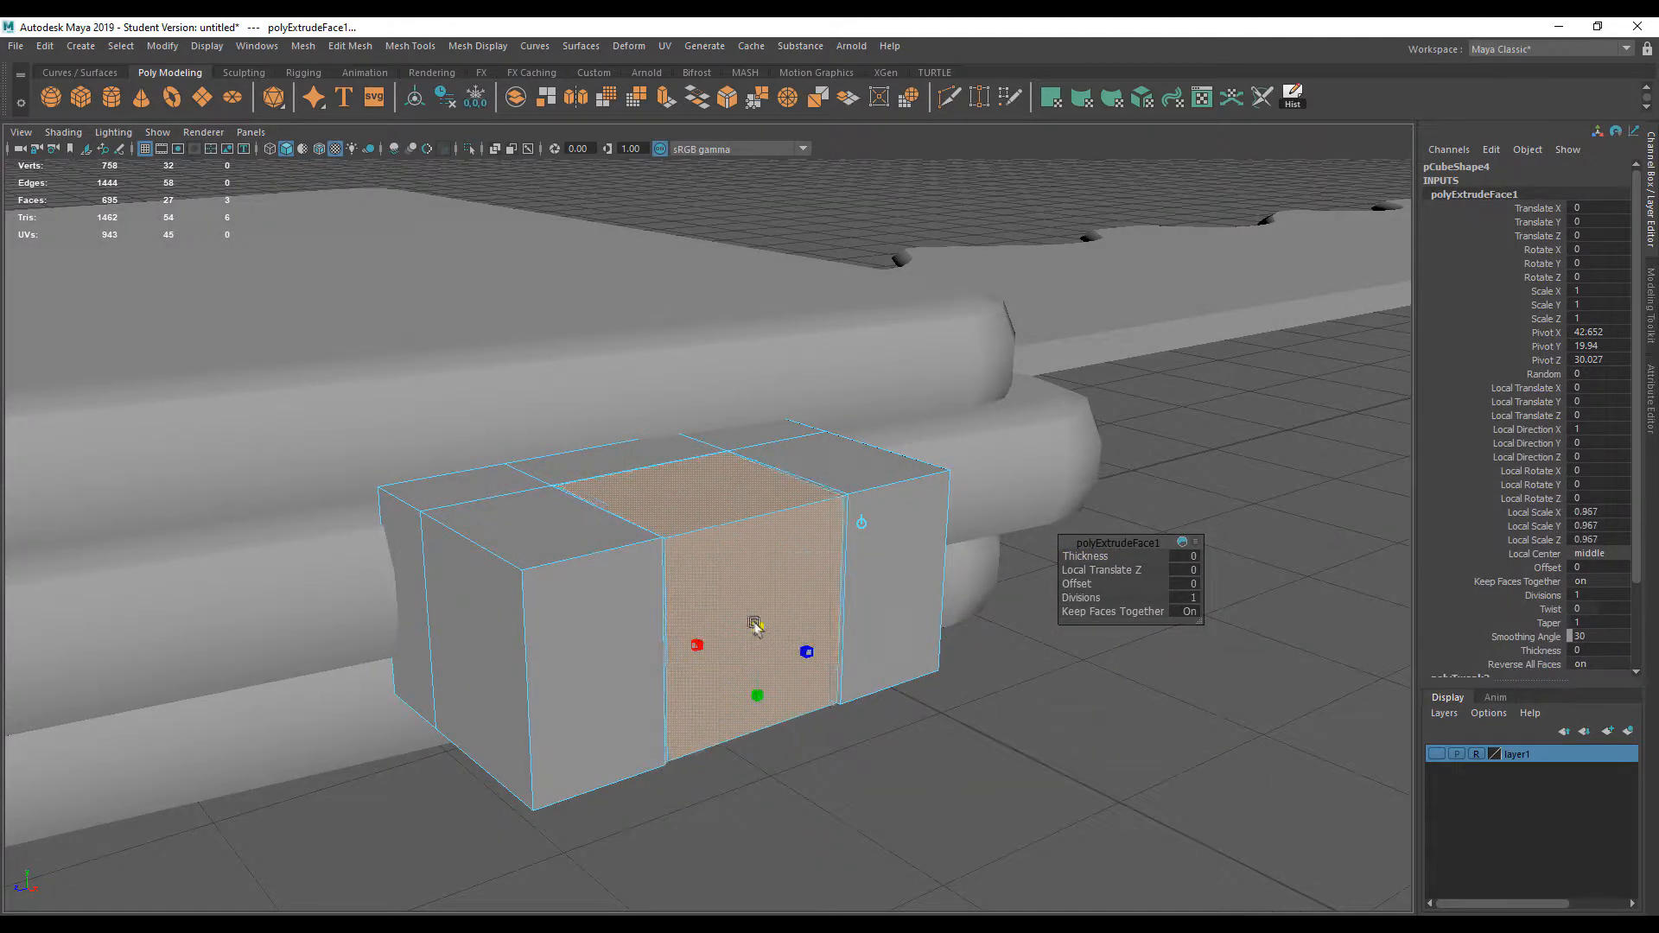
Try recessing the extruded middle faces with a local scale of about 0.67 and a local Z offset of about -0.21
{"action": "left_click_drag", "start_coordinate": [743, 623], "coordinate": [817, 640], "text": "alt"}
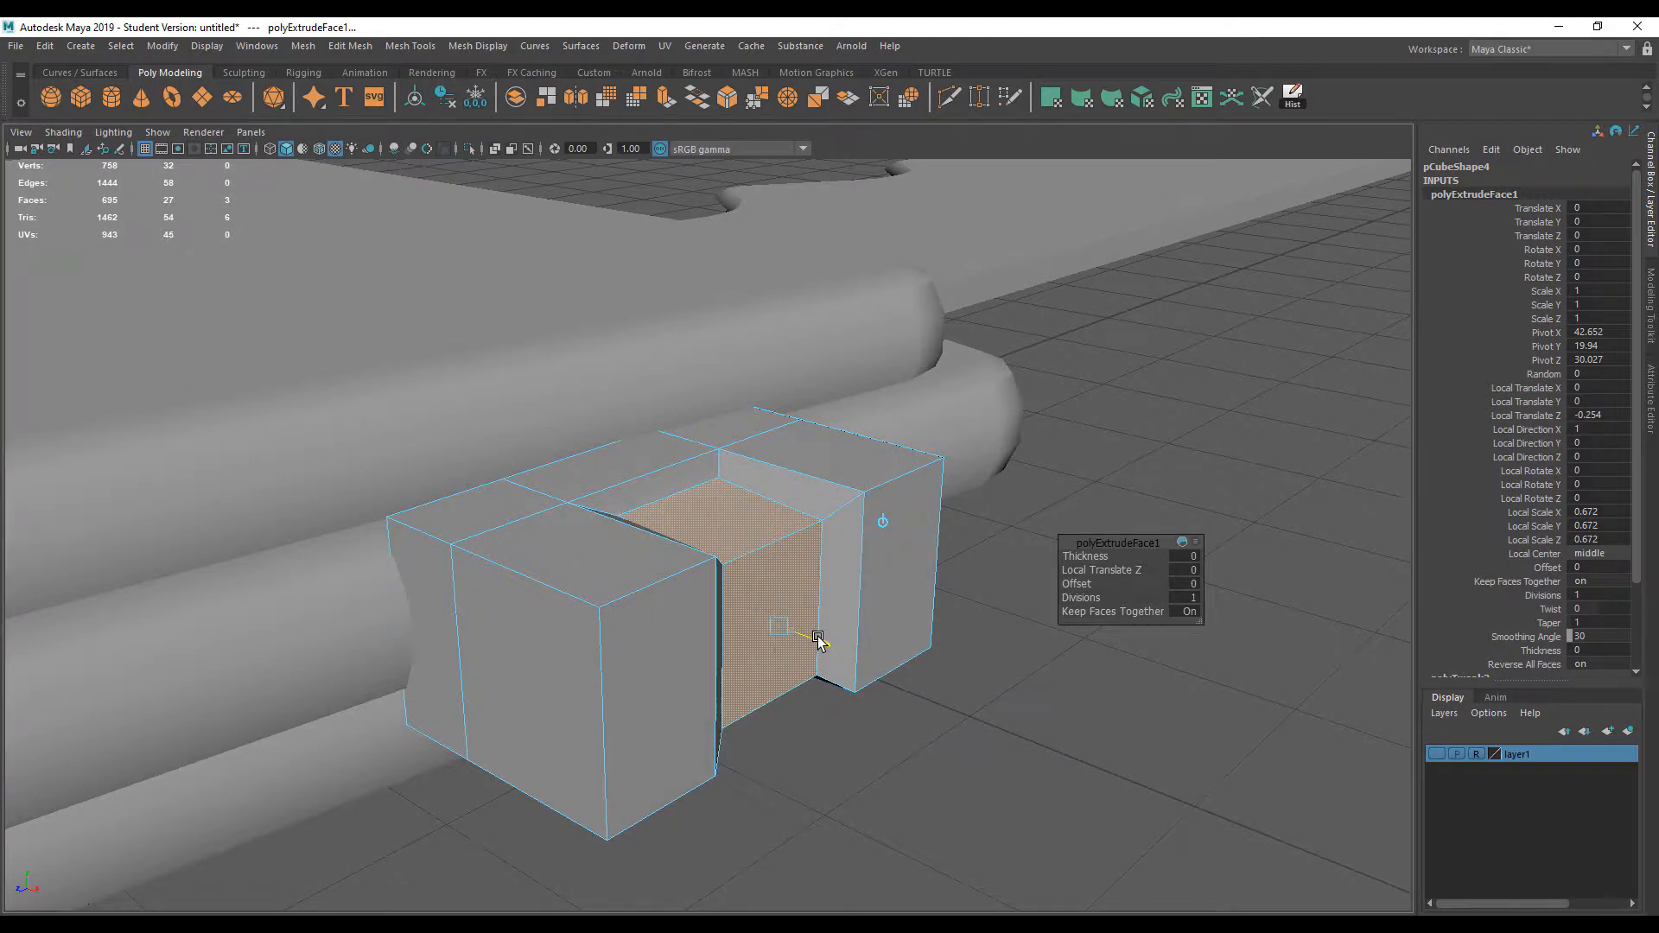
{"action": "left_click_drag", "start_coordinate": [825, 710], "coordinate": [759, 699], "text": "alt"}
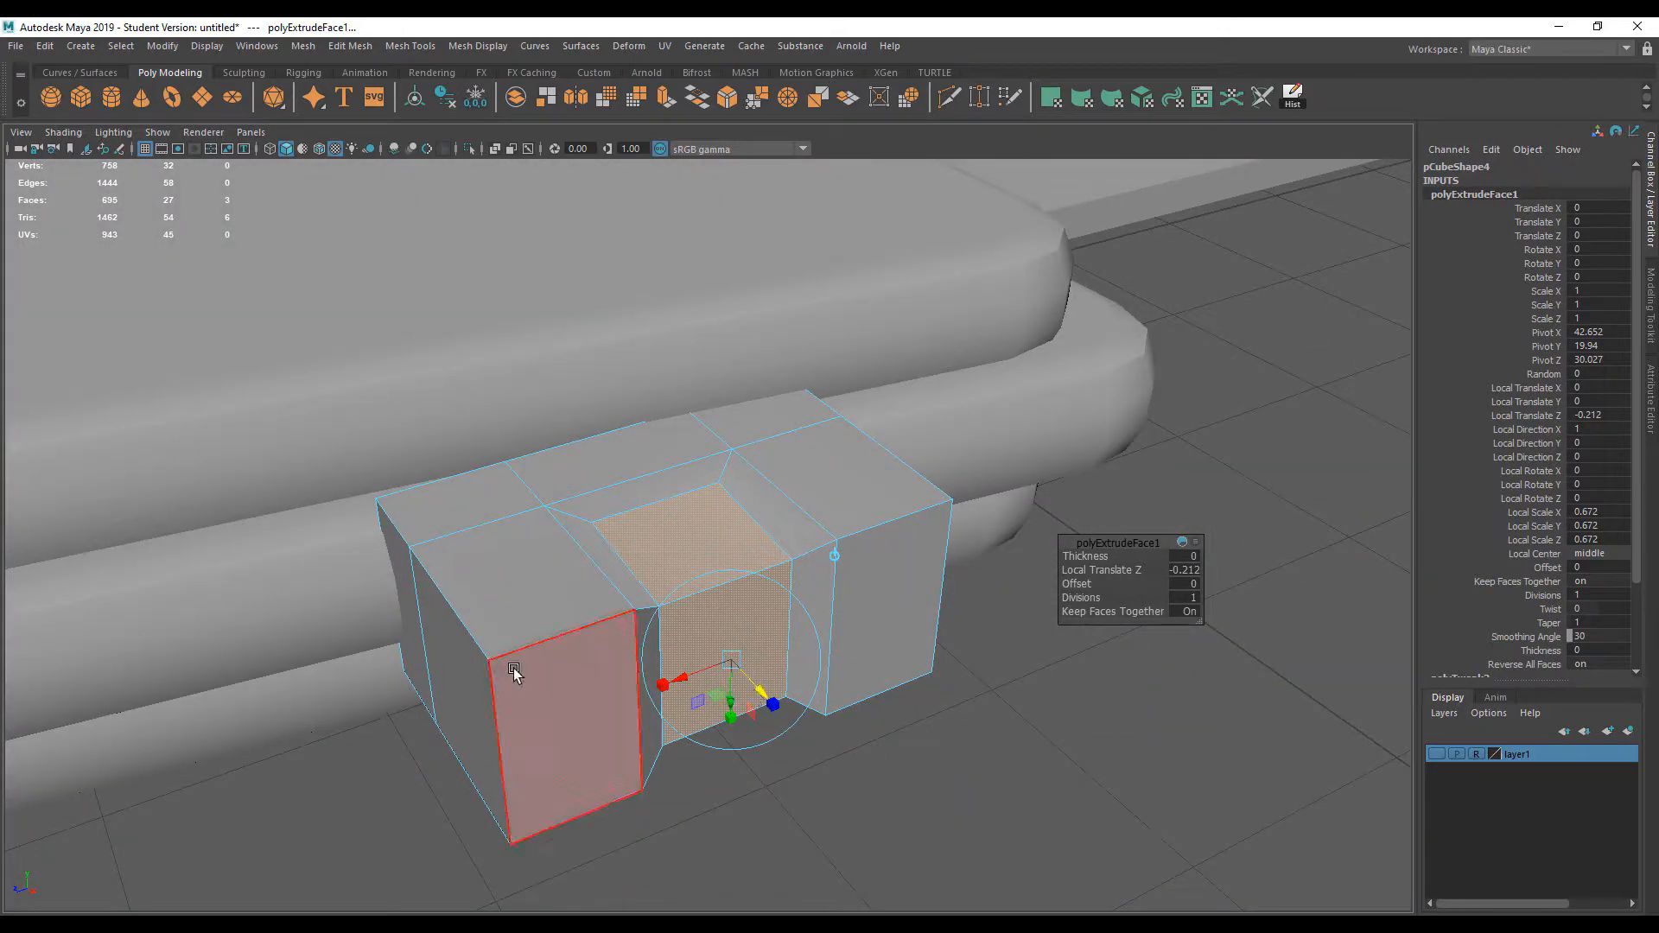
{"action": "right_click_drag", "start_coordinate": [526, 677], "coordinate": [707, 701], "text": "alt"}
{"action": "right_click_drag", "start_coordinate": [582, 455], "coordinate": [678, 434]}
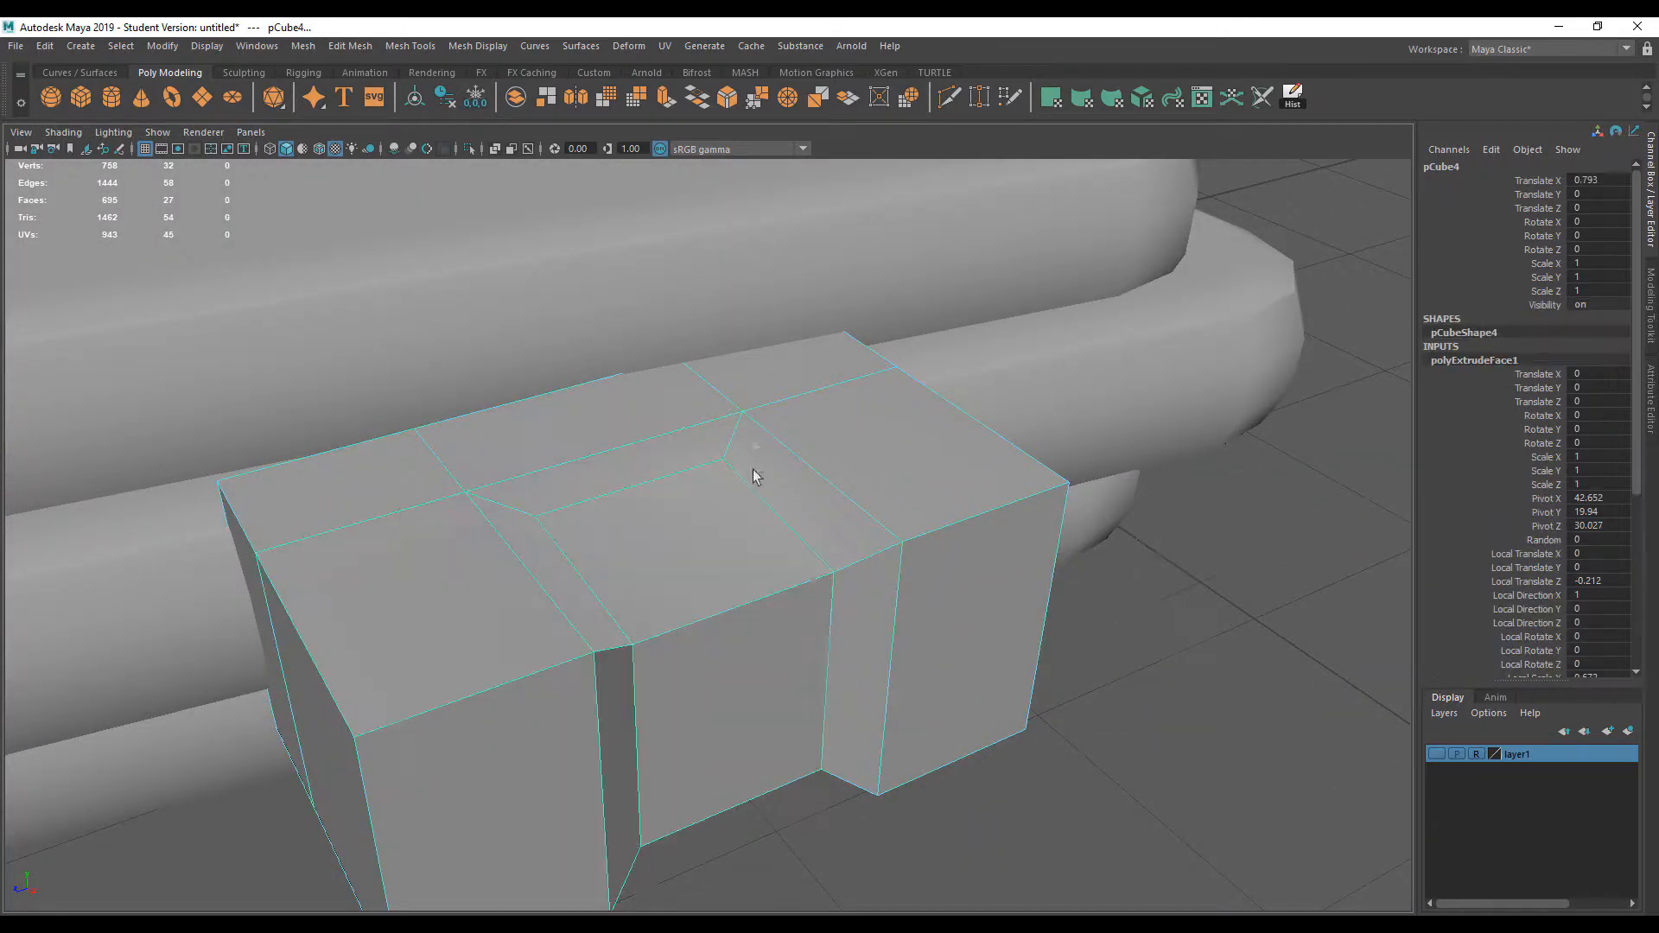
{"action": "left_click", "coordinate": [977, 796]}
{"action": "left_click_drag", "start_coordinate": [902, 807], "coordinate": [929, 754], "text": "alt"}
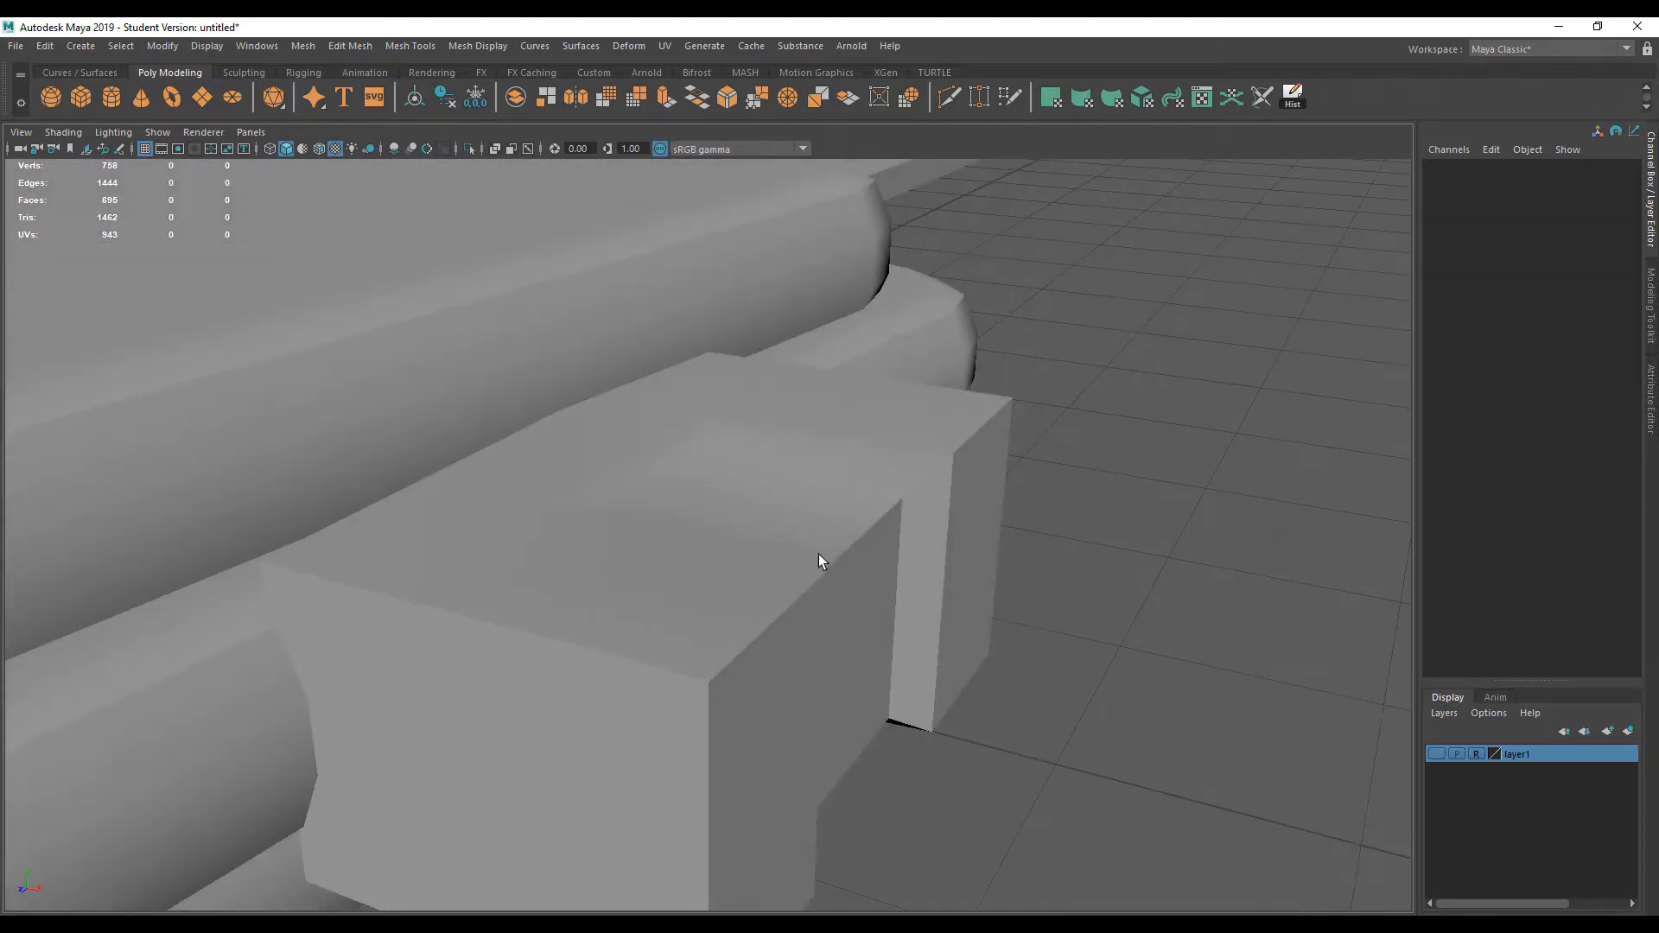
{"action": "left_click", "coordinate": [820, 561]}
{"action": "left_click_drag", "start_coordinate": [926, 678], "coordinate": [693, 616], "text": "alt"}
Undo the scaling and inward offset of the extruded middle faces
{"action": "key", "text": "ctrl+z"}
{"action": "key", "text": "ctrl+z"}
{"action": "key", "text": "ctrl+z"}
{"action": "key", "text": "ctrl+z"}
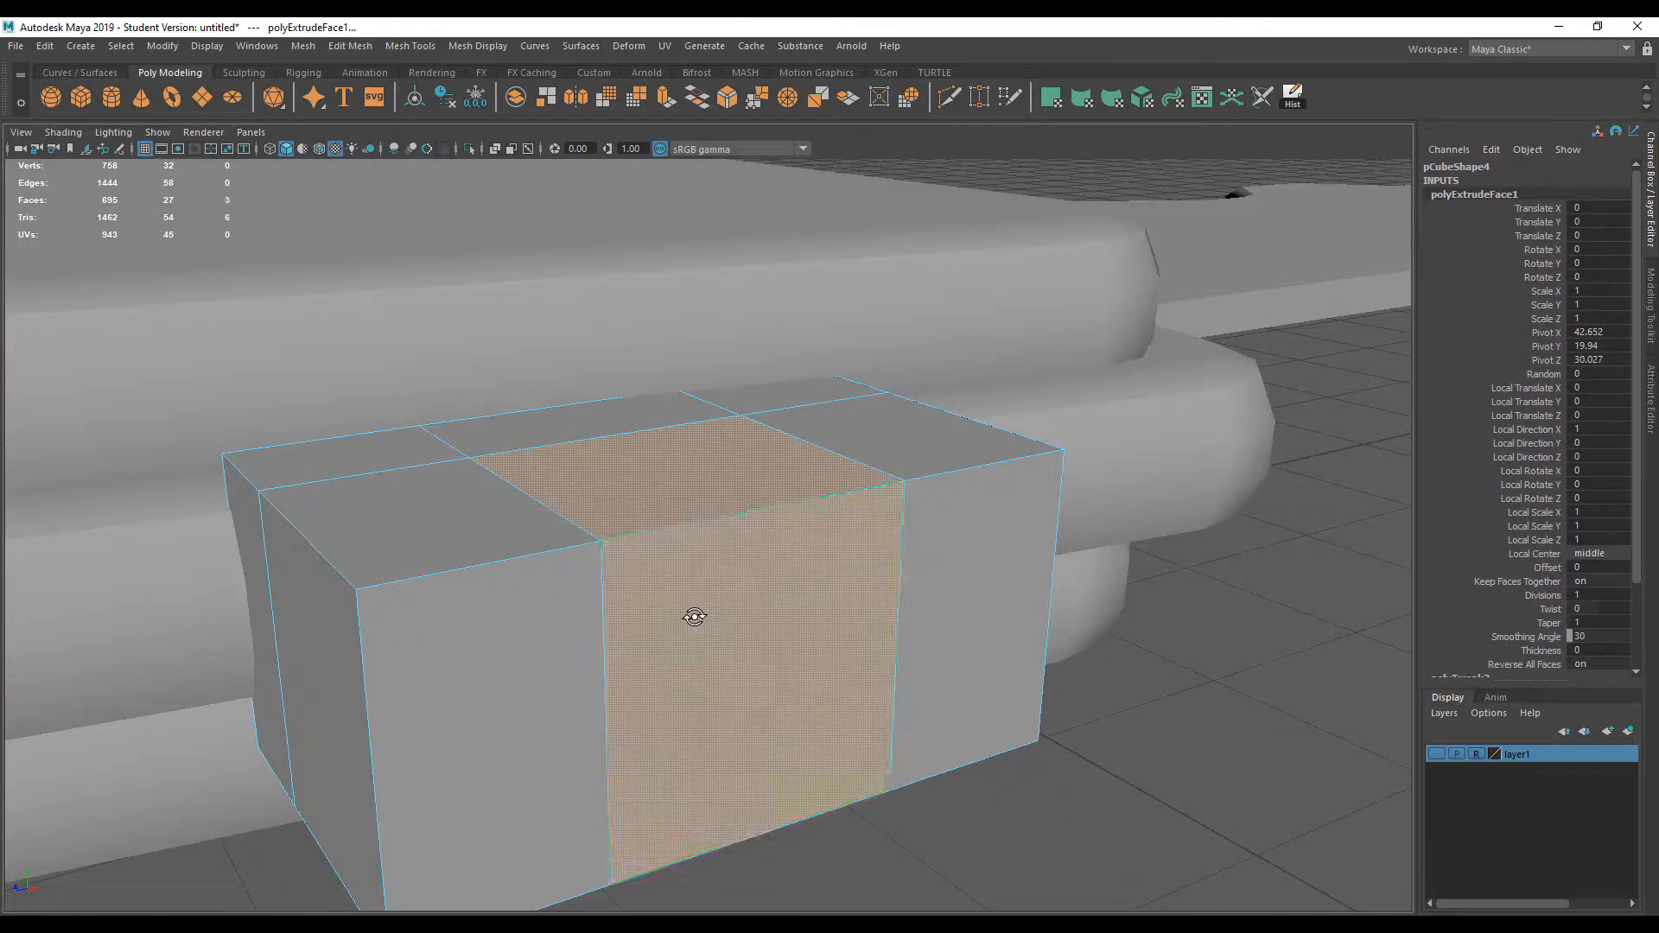
Try extruding the three middle faces again with a local Z offset of about -0.72, undoing the offset and scaling
{"action": "right_click_drag", "start_coordinate": [703, 507], "coordinate": [708, 562], "text": "shift"}
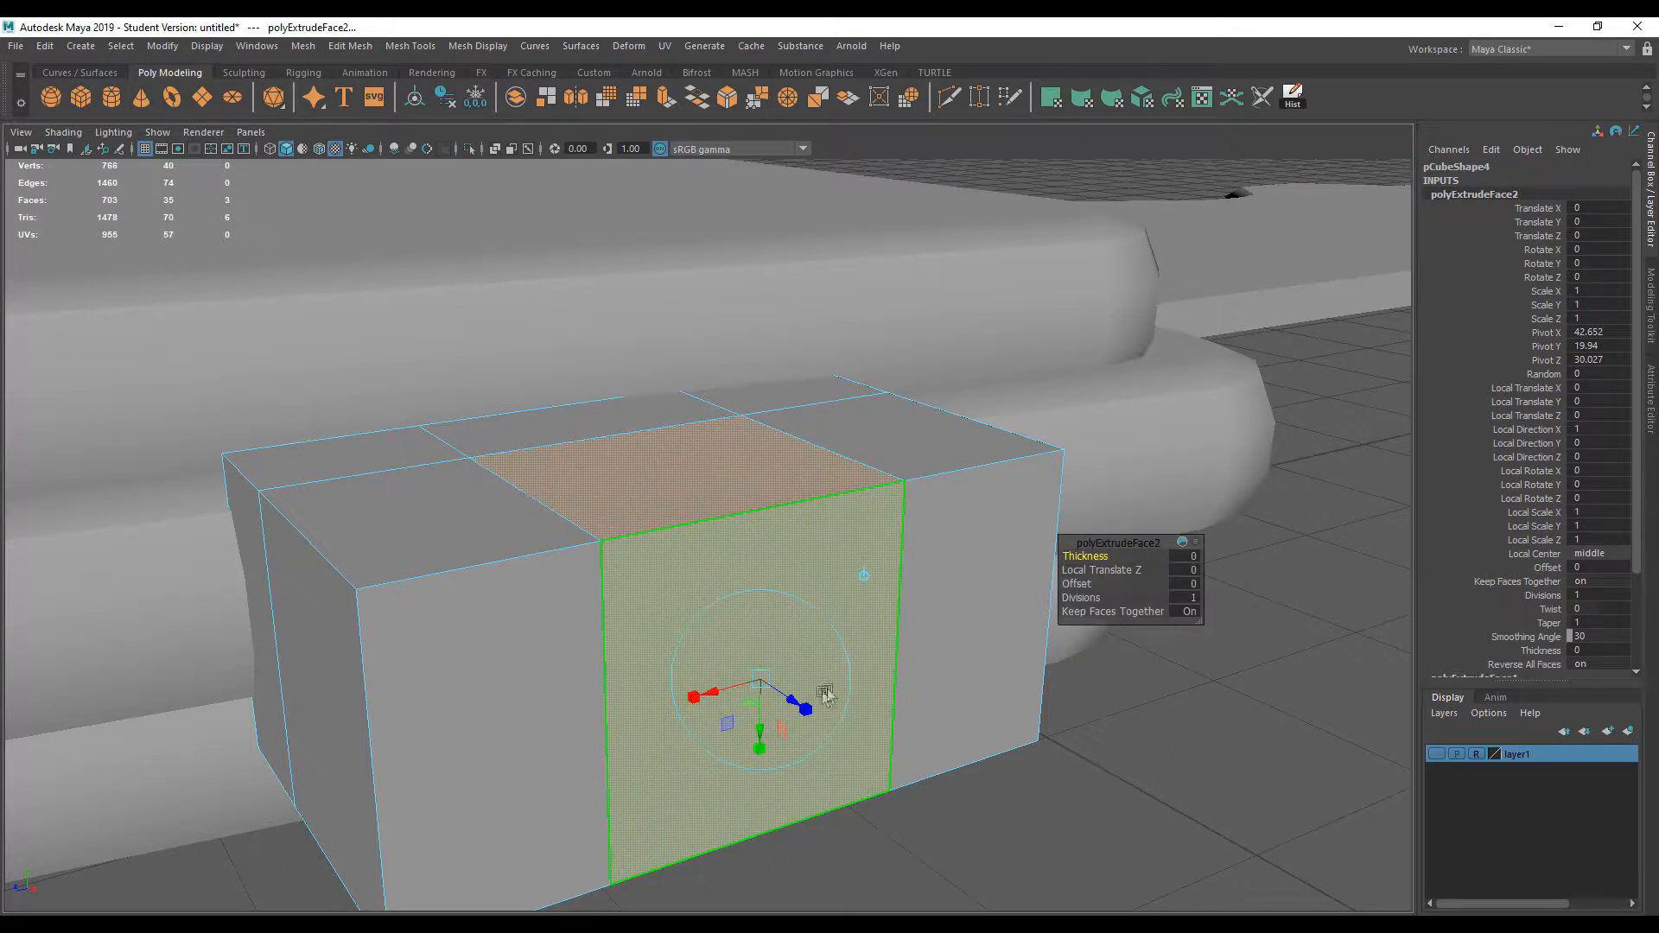
{"action": "left_click_drag", "start_coordinate": [796, 702], "coordinate": [923, 674]}
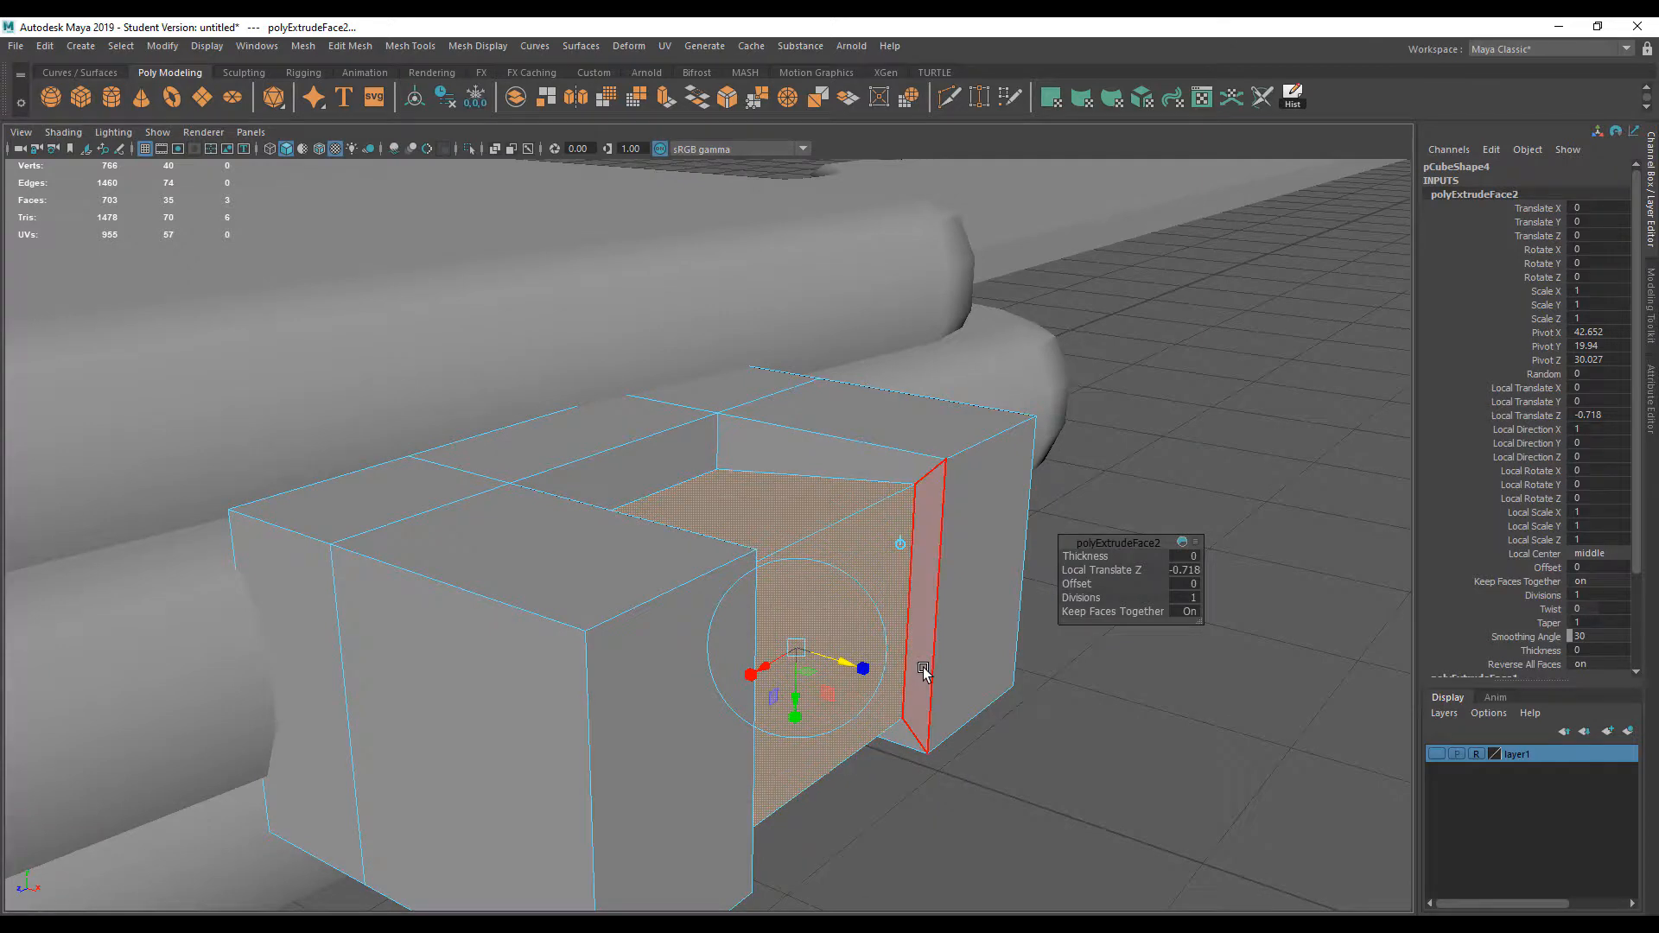
{"action": "key", "text": "ctrl+z"}
{"action": "key", "text": "ctrl+z"}
{"action": "left_click_drag", "start_coordinate": [836, 639], "coordinate": [735, 637], "text": "alt"}
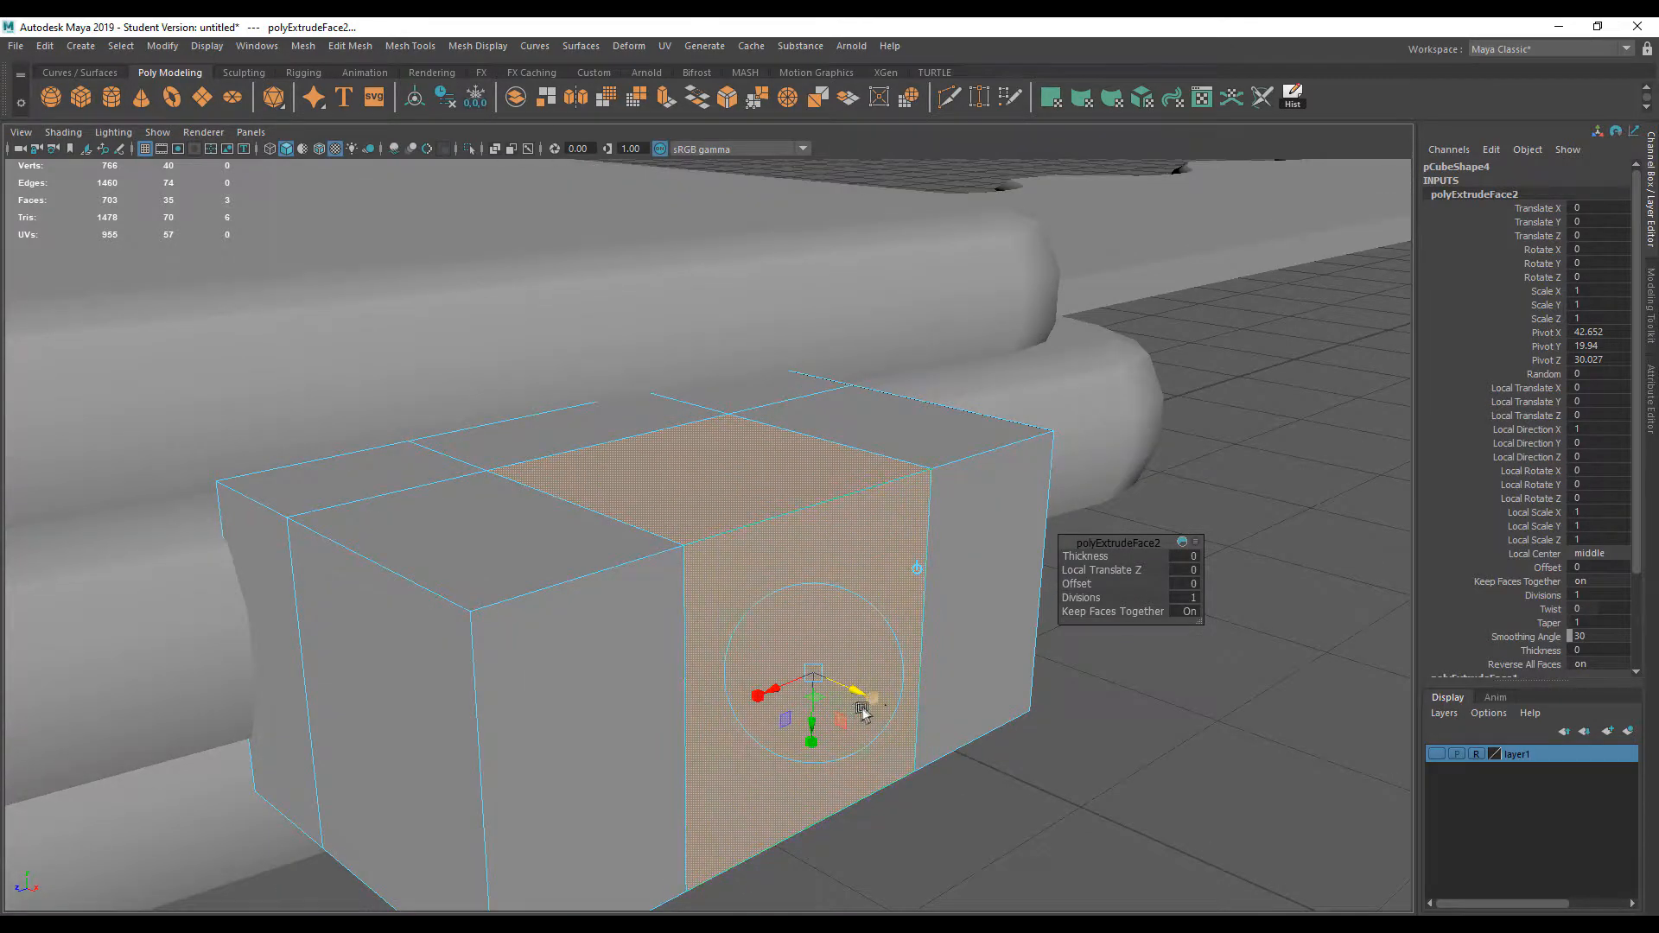
{"action": "left_click_drag", "start_coordinate": [813, 680], "coordinate": [802, 684]}
{"action": "key", "text": "ctrl+z"}
Return to object mode and move the box away from the slabs to Translate X about 13.76
{"action": "left_click_drag", "start_coordinate": [693, 674], "coordinate": [612, 648], "text": "alt"}
{"action": "right_click_drag", "start_coordinate": [599, 455], "coordinate": [686, 432]}
{"action": "scroll", "coordinate": [738, 530], "scroll_direction": "down", "scroll_amount": 6}
{"action": "left_click_drag", "start_coordinate": [794, 649], "coordinate": [871, 654], "text": "alt"}
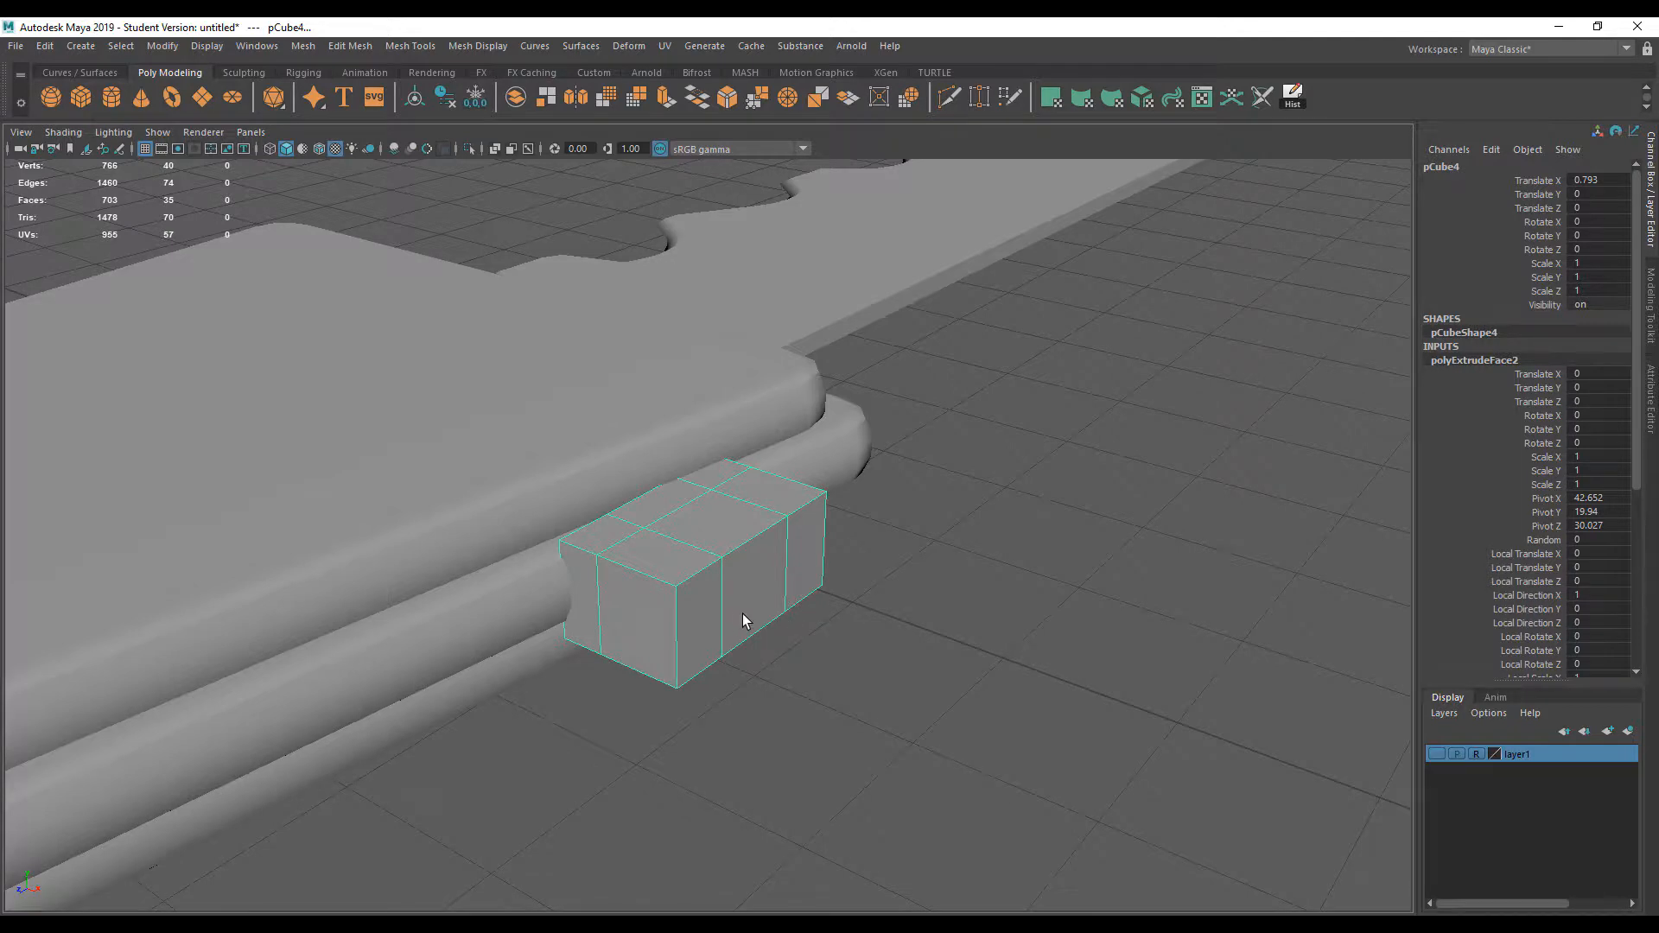
{"action": "key", "text": "w"}
{"action": "left_click_drag", "start_coordinate": [778, 594], "coordinate": [1172, 702]}
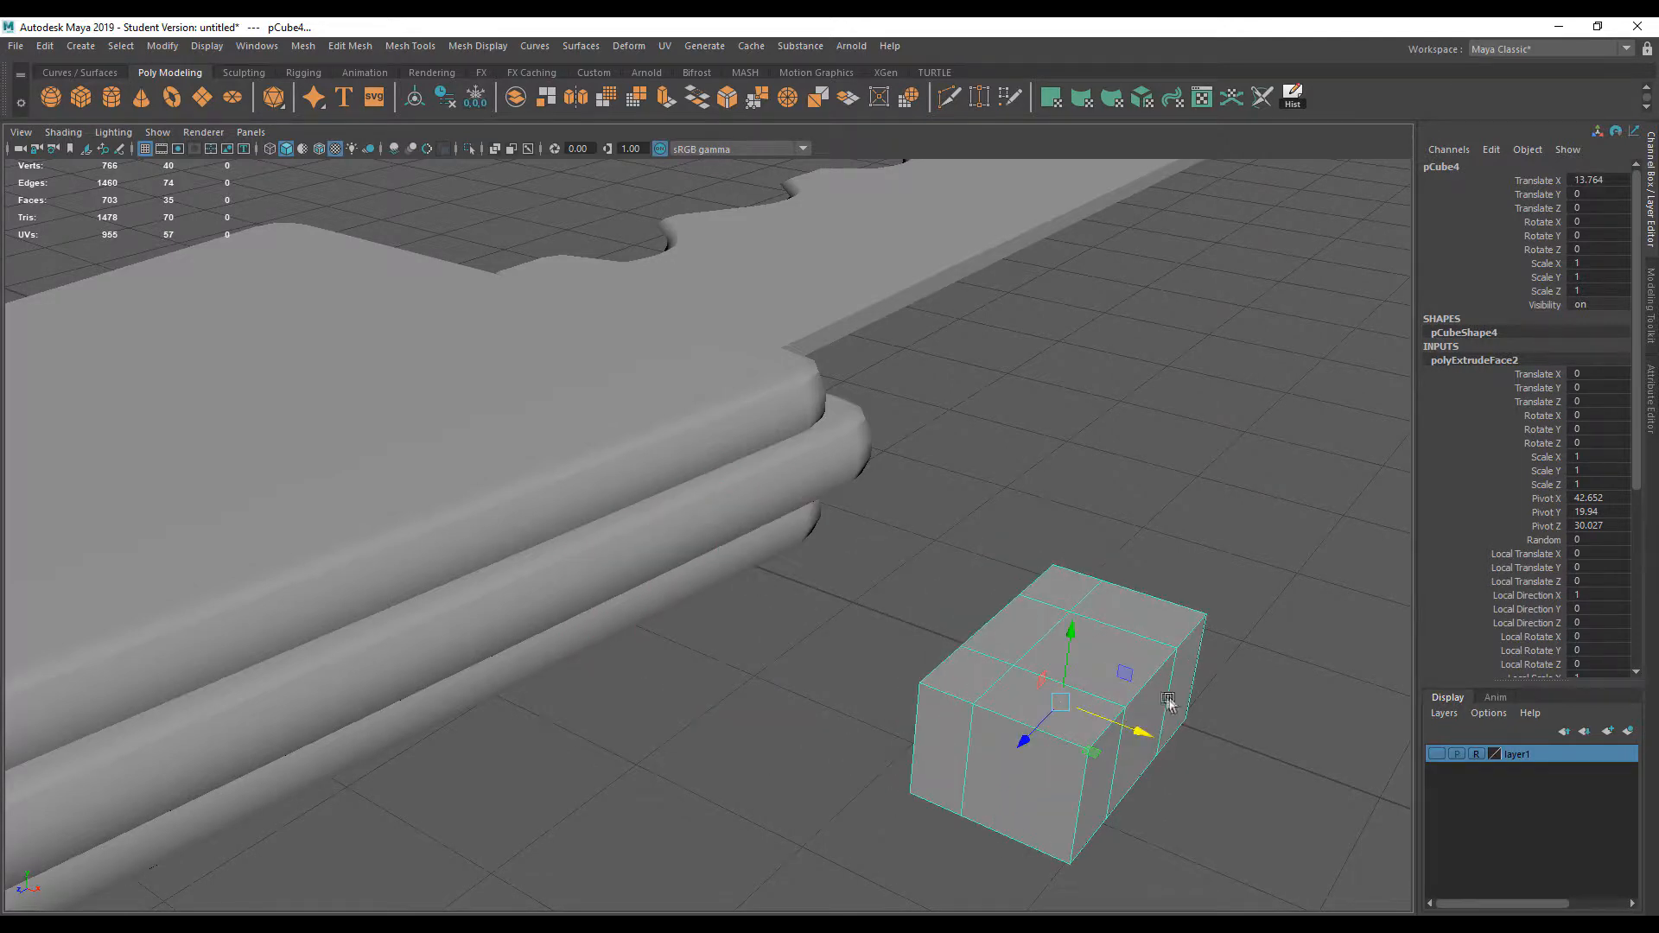
{"action": "key", "text": "f"}
Rotate the box to 90 degrees about Z and deselect it
{"action": "key", "text": "e"}
{"action": "left_click_drag", "start_coordinate": [776, 570], "coordinate": [694, 419]}
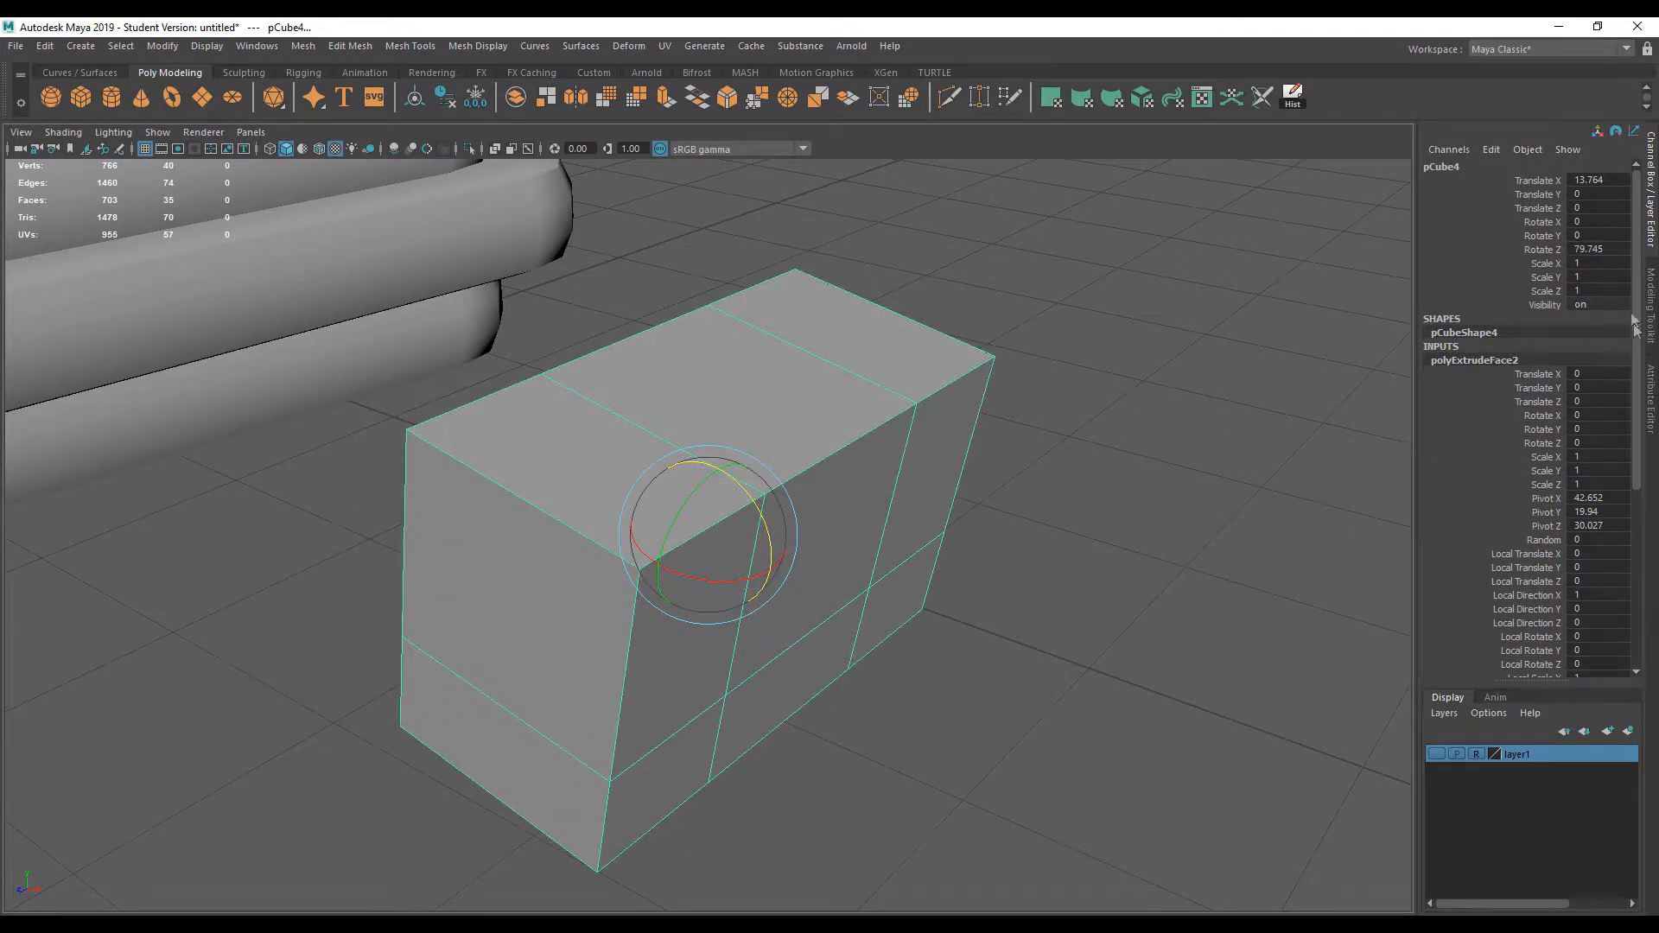
{"action": "left_click", "coordinate": [1605, 251]}
{"action": "type", "text": "90"}
{"action": "key", "text": "Return"}
{"action": "left_click", "coordinate": [948, 661]}
{"action": "left_click_drag", "start_coordinate": [947, 661], "coordinate": [819, 610], "text": "alt"}
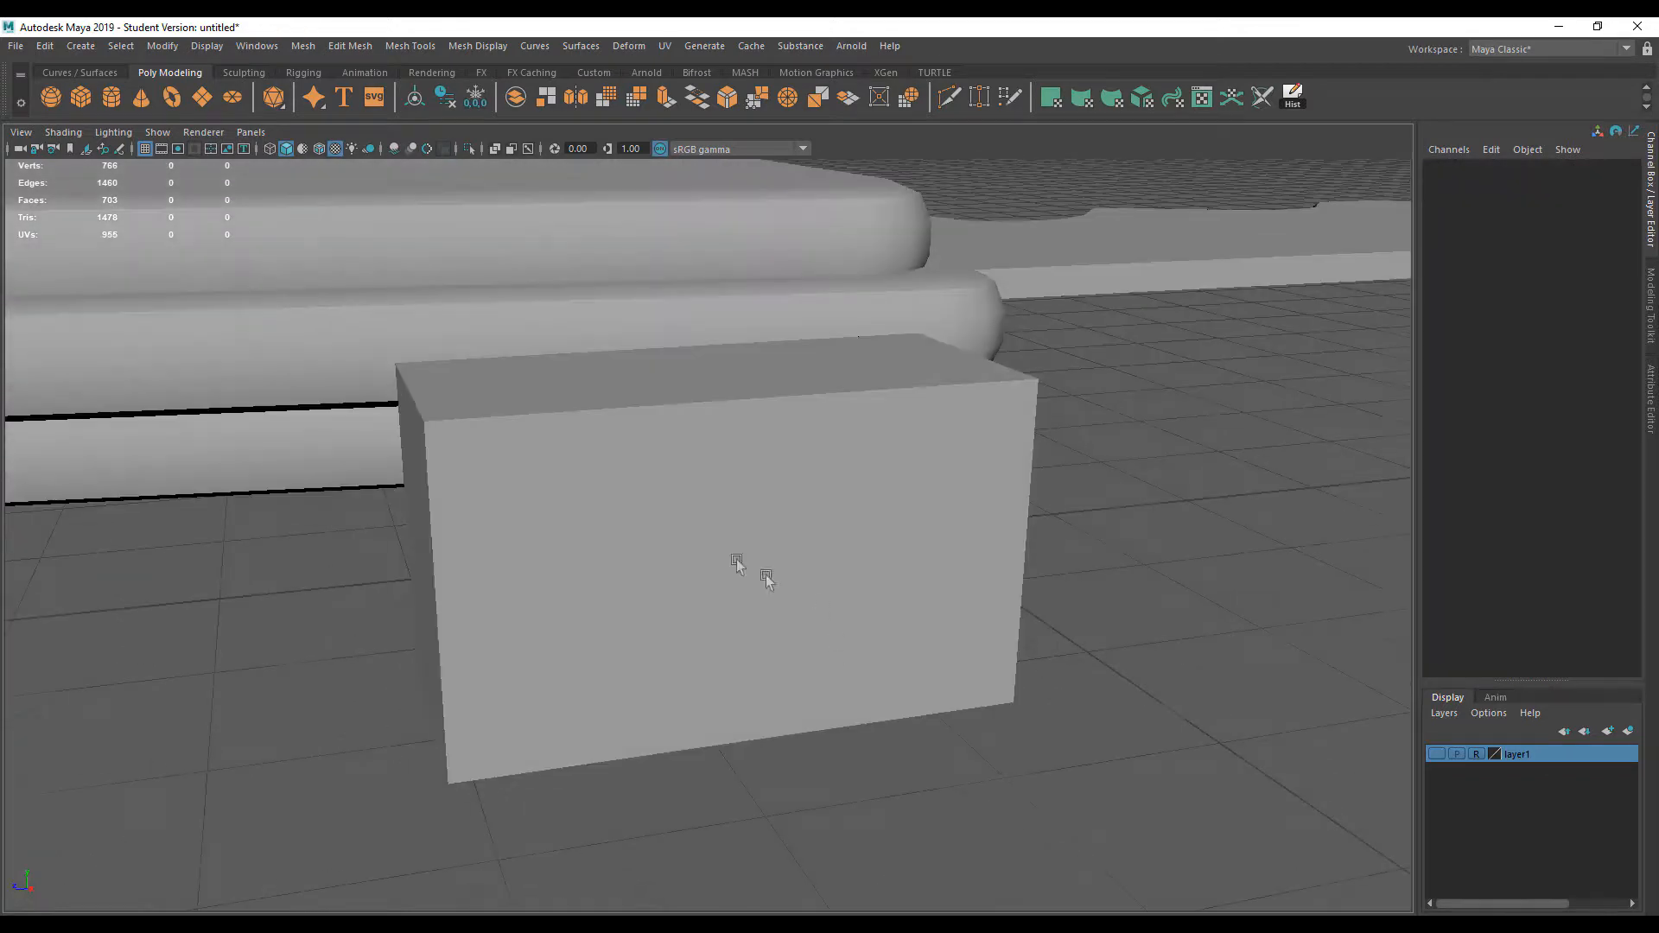
Select the middle section's top face and its two adjoining side faces on the rotated box and extrude them together
{"action": "left_click", "coordinate": [702, 493]}
{"action": "middle_click_drag", "start_coordinate": [683, 425], "coordinate": [695, 562], "text": "alt"}
{"action": "right_click_drag", "start_coordinate": [695, 564], "coordinate": [752, 506], "text": "alt"}
{"action": "left_click", "coordinate": [866, 607]}
{"action": "left_click", "coordinate": [785, 527], "text": "shift"}
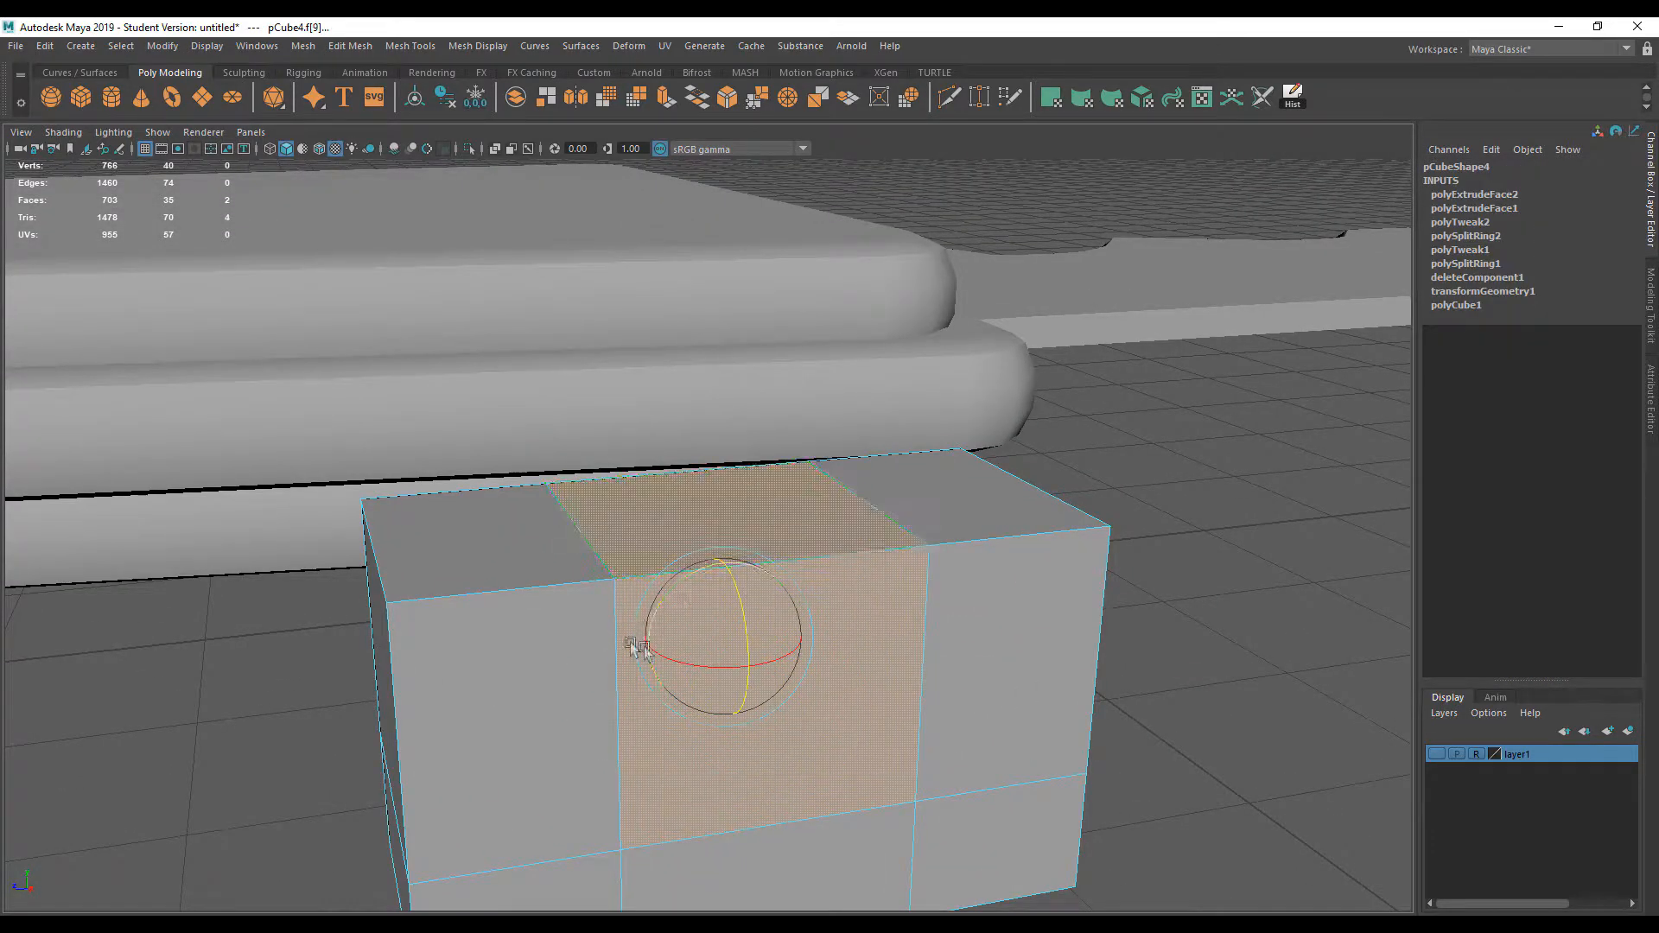
{"action": "left_click_drag", "start_coordinate": [622, 637], "coordinate": [919, 637], "text": "alt"}
{"action": "left_click_drag", "start_coordinate": [585, 677], "coordinate": [628, 661], "text": "alt"}
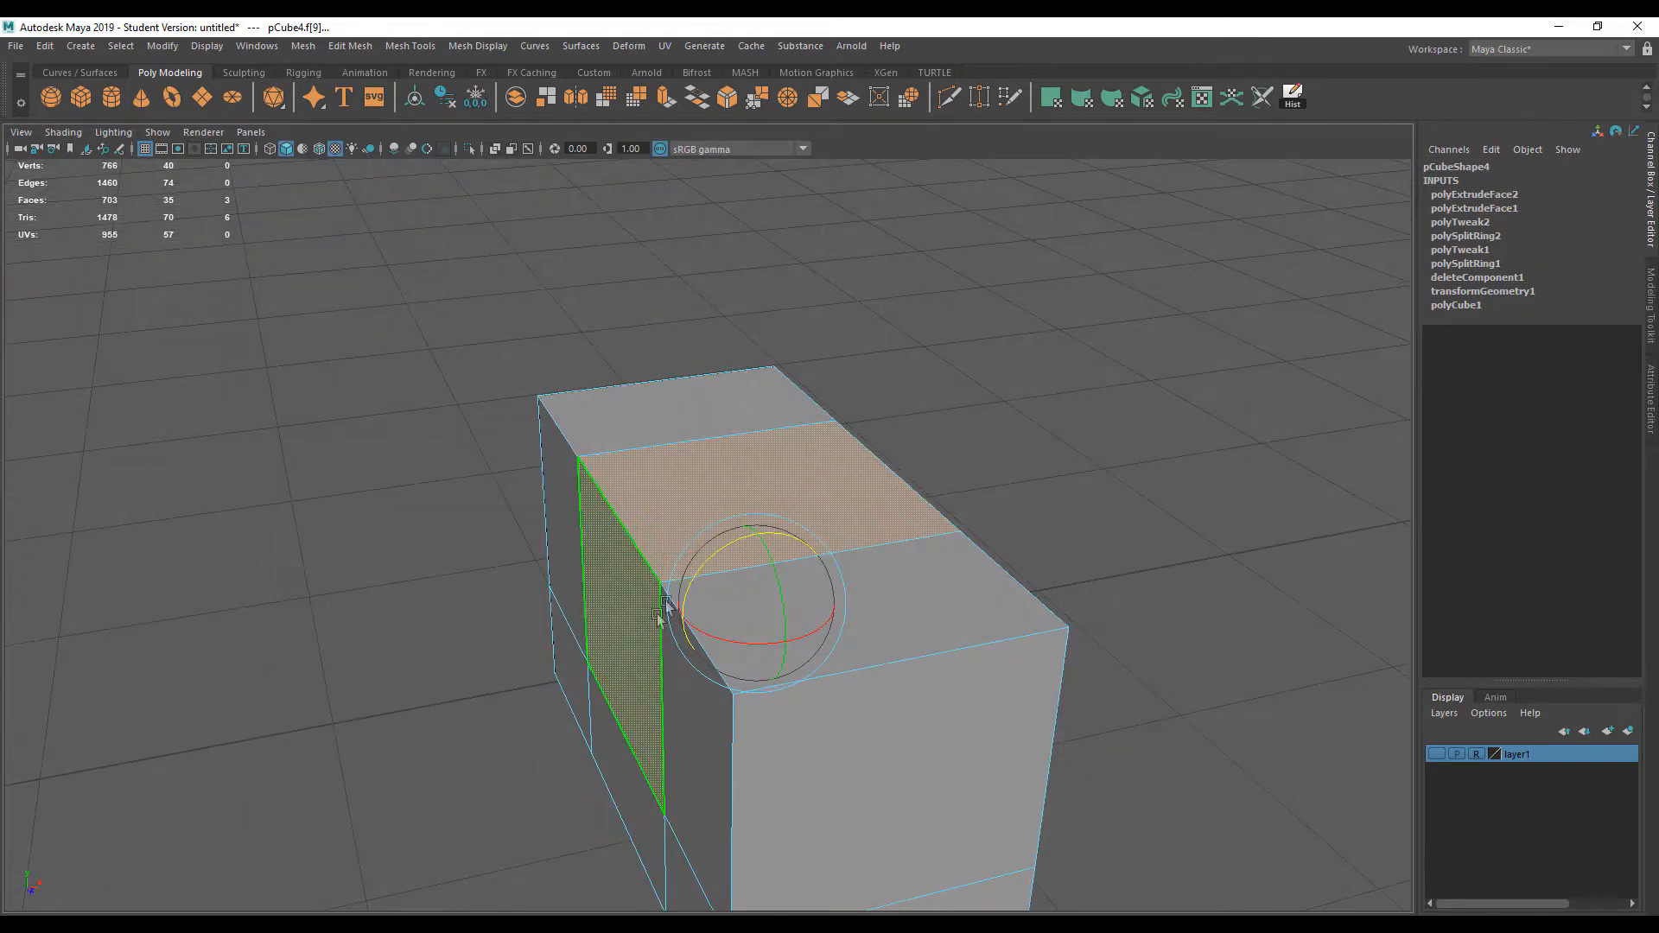
{"action": "right_click_drag", "start_coordinate": [716, 512], "coordinate": [720, 566], "text": "shift"}
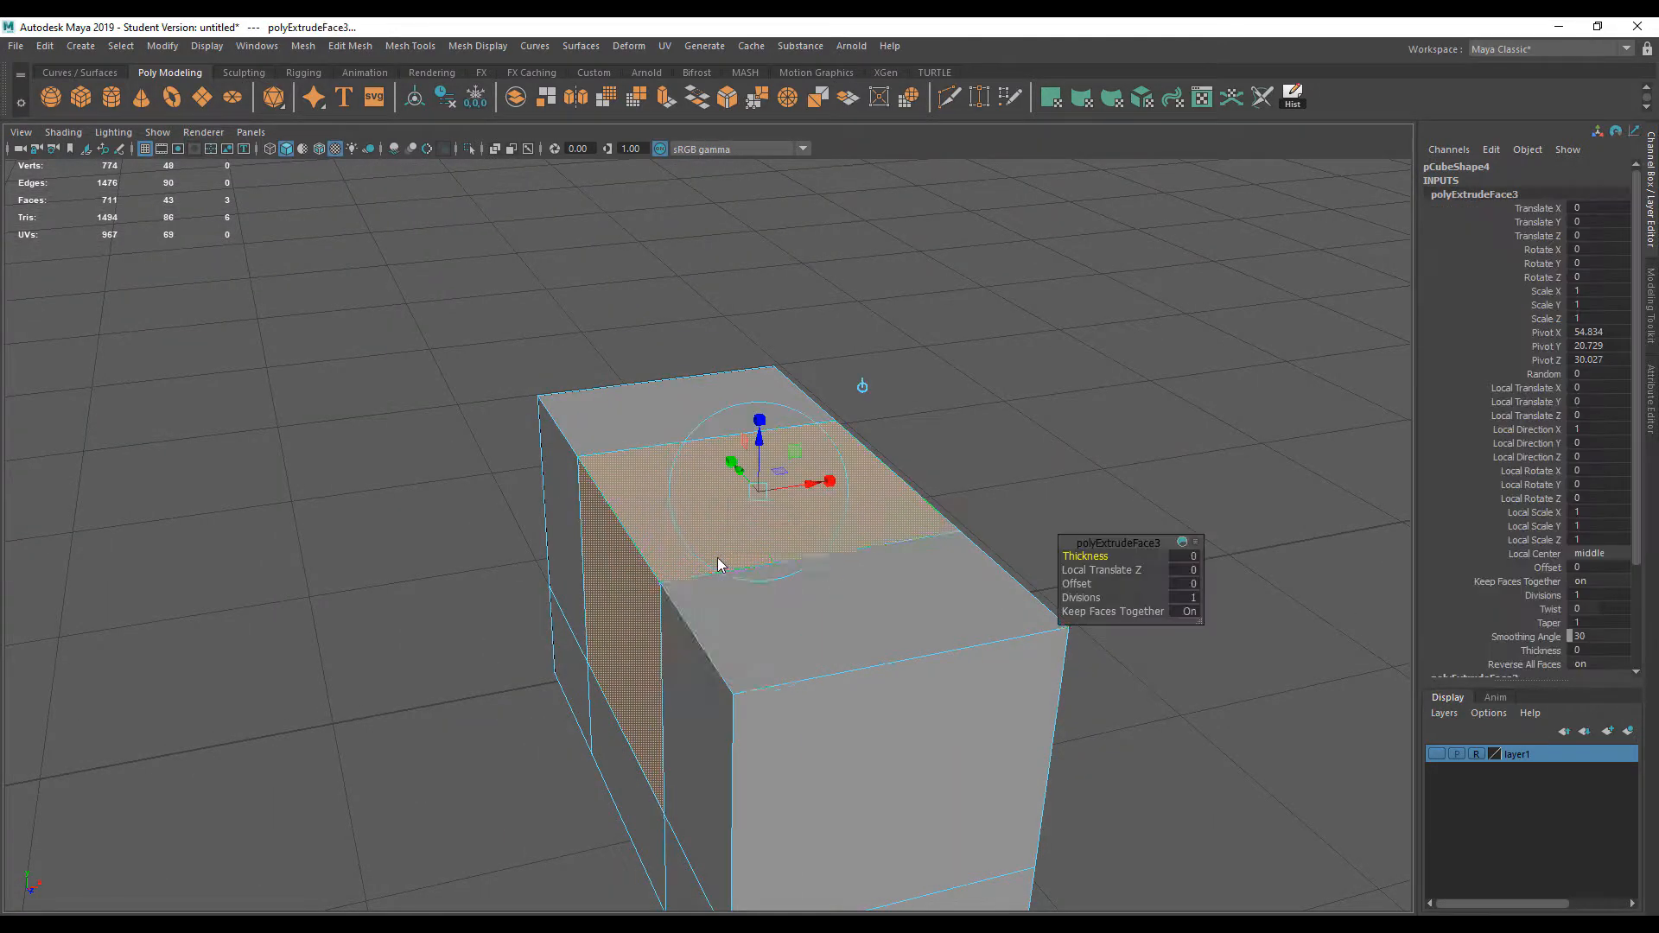
{"action": "left_click_drag", "start_coordinate": [722, 566], "coordinate": [808, 657], "text": "alt"}
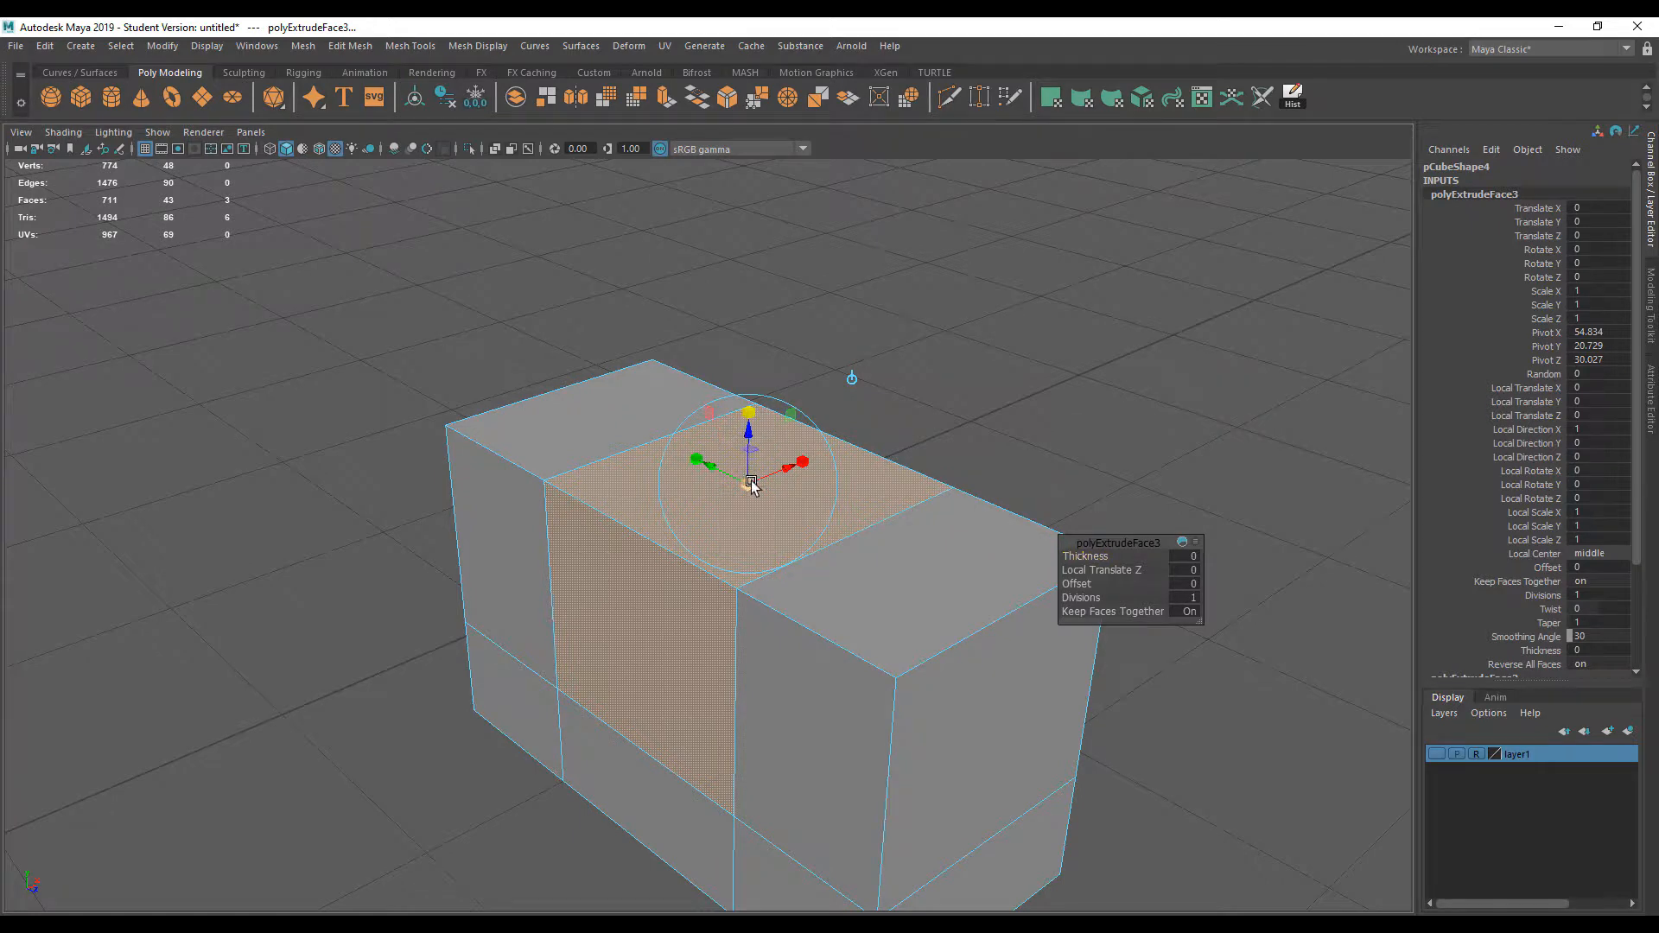
Push the extruded middle faces inward to a local Z offset of about -0.53
{"action": "left_click_drag", "start_coordinate": [750, 484], "coordinate": [737, 489]}
{"action": "mouse_move", "coordinate": [750, 611]}
{"action": "left_mouse_down", "text": "alt"}
{"action": "mouse_move", "coordinate": [963, 592]}
{"action": "mouse_move", "coordinate": [826, 574]}
{"action": "mouse_move", "coordinate": [727, 594]}
{"action": "left_mouse_up", "text": "alt"}
{"action": "key", "text": "ctrl+z"}
{"action": "left_click_drag", "start_coordinate": [754, 440], "coordinate": [749, 481]}
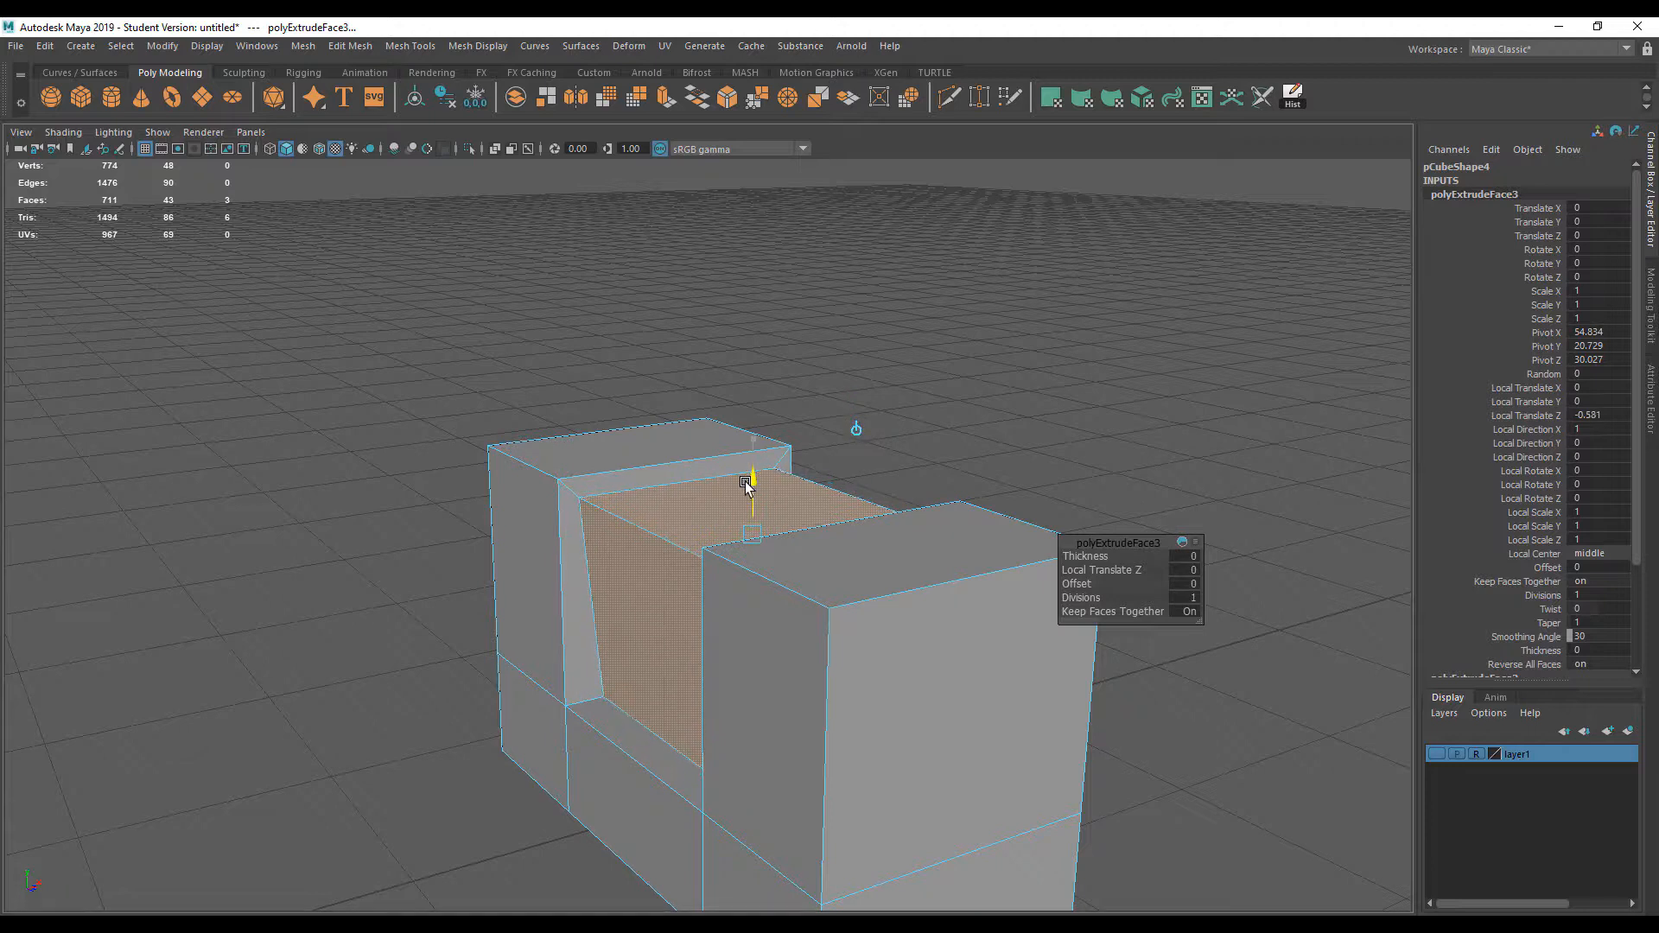
Push the extruded middle faces further inward to a local Z offset of about -0.855
{"action": "left_click_drag", "start_coordinate": [591, 570], "coordinate": [796, 616], "text": "alt"}
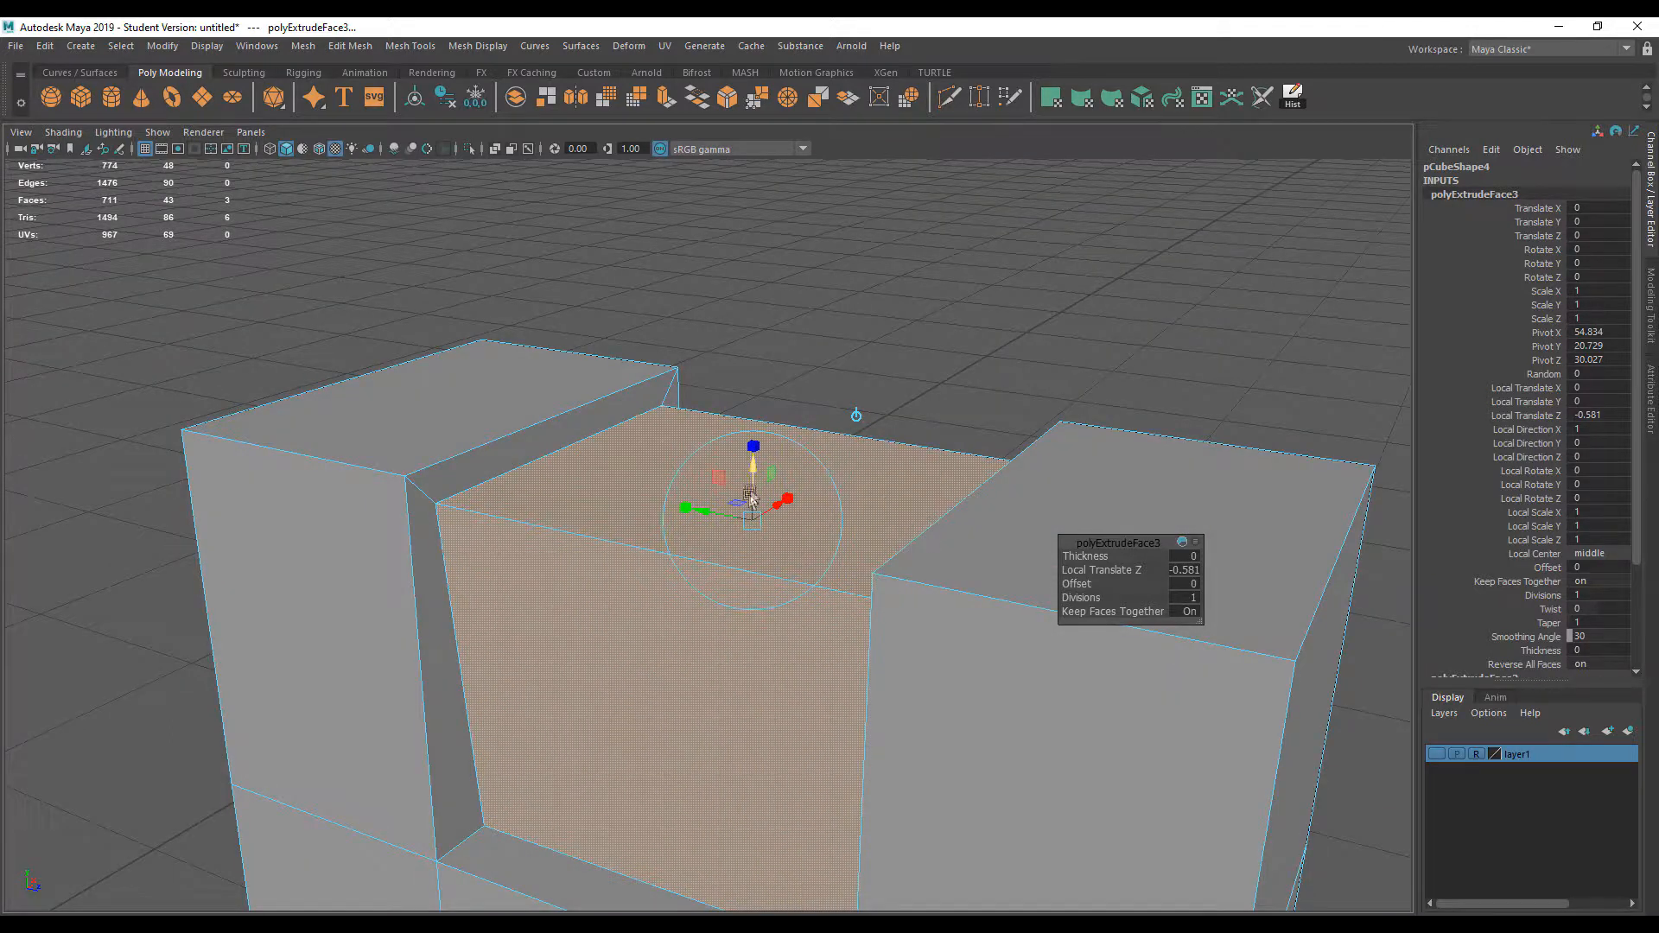
{"action": "left_click_drag", "start_coordinate": [751, 475], "coordinate": [749, 512]}
{"action": "left_click_drag", "start_coordinate": [618, 674], "coordinate": [613, 555], "text": "alt"}
Select the recess's two lower inner edges and scale them outward to straighten the slanted recess walls
{"action": "right_click_drag", "start_coordinate": [555, 544], "coordinate": [588, 406]}
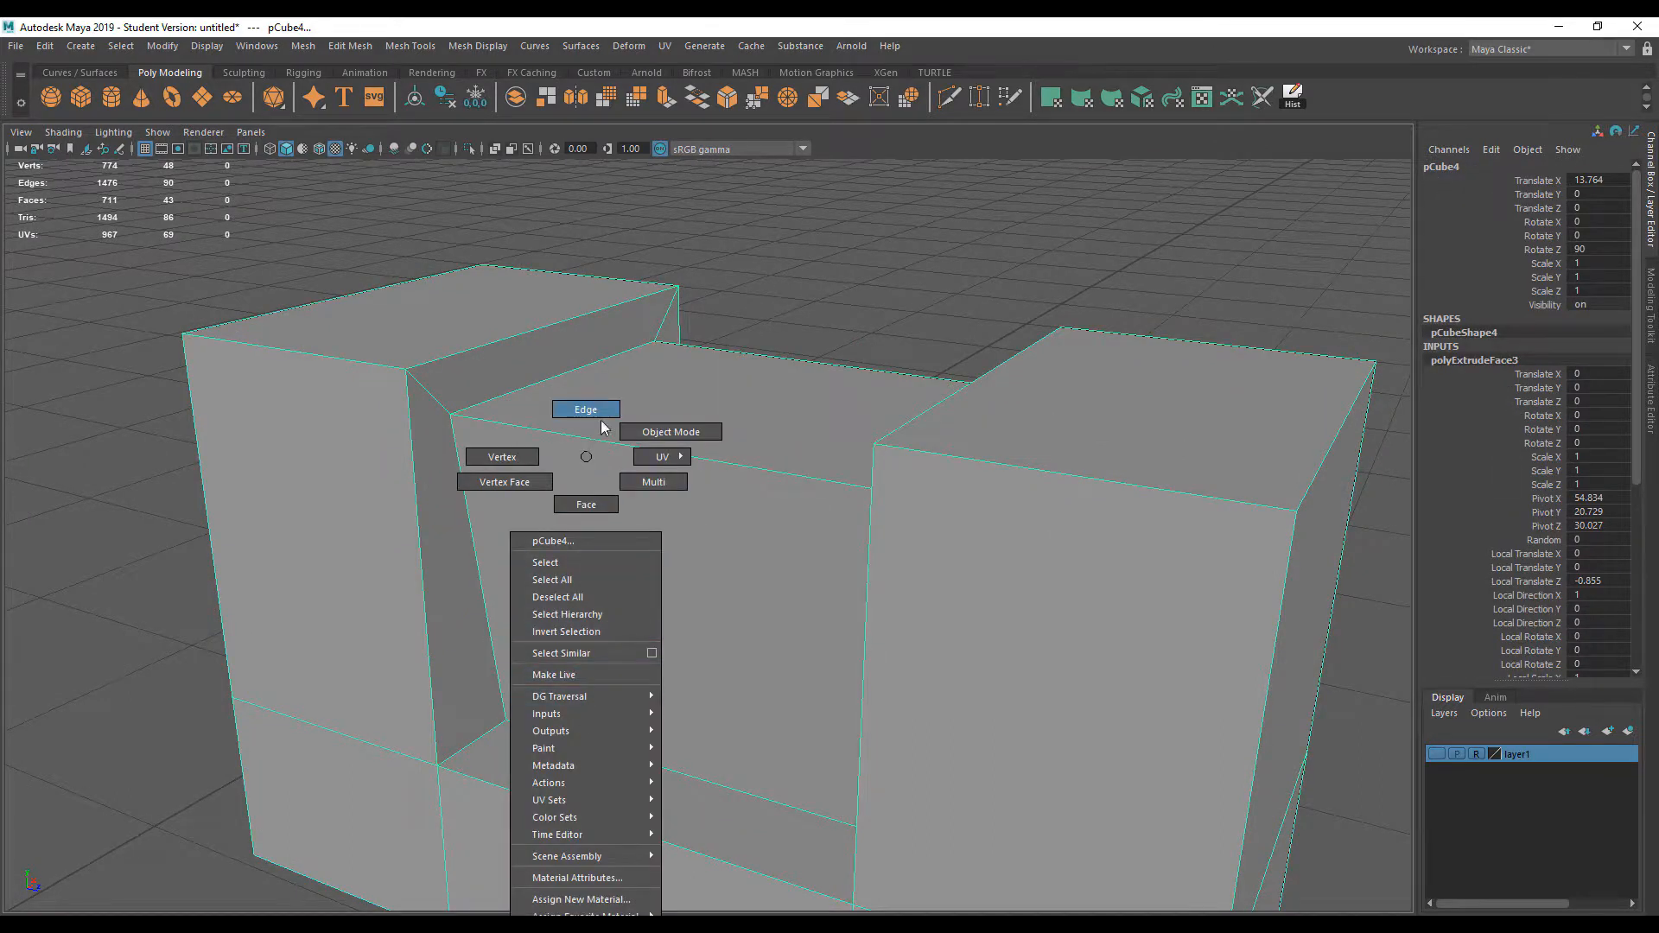
{"action": "left_click", "coordinate": [585, 740]}
{"action": "left_click_drag", "start_coordinate": [571, 785], "coordinate": [510, 837], "text": "alt"}
{"action": "scroll", "coordinate": [518, 855], "scroll_direction": "down", "scroll_amount": 6}
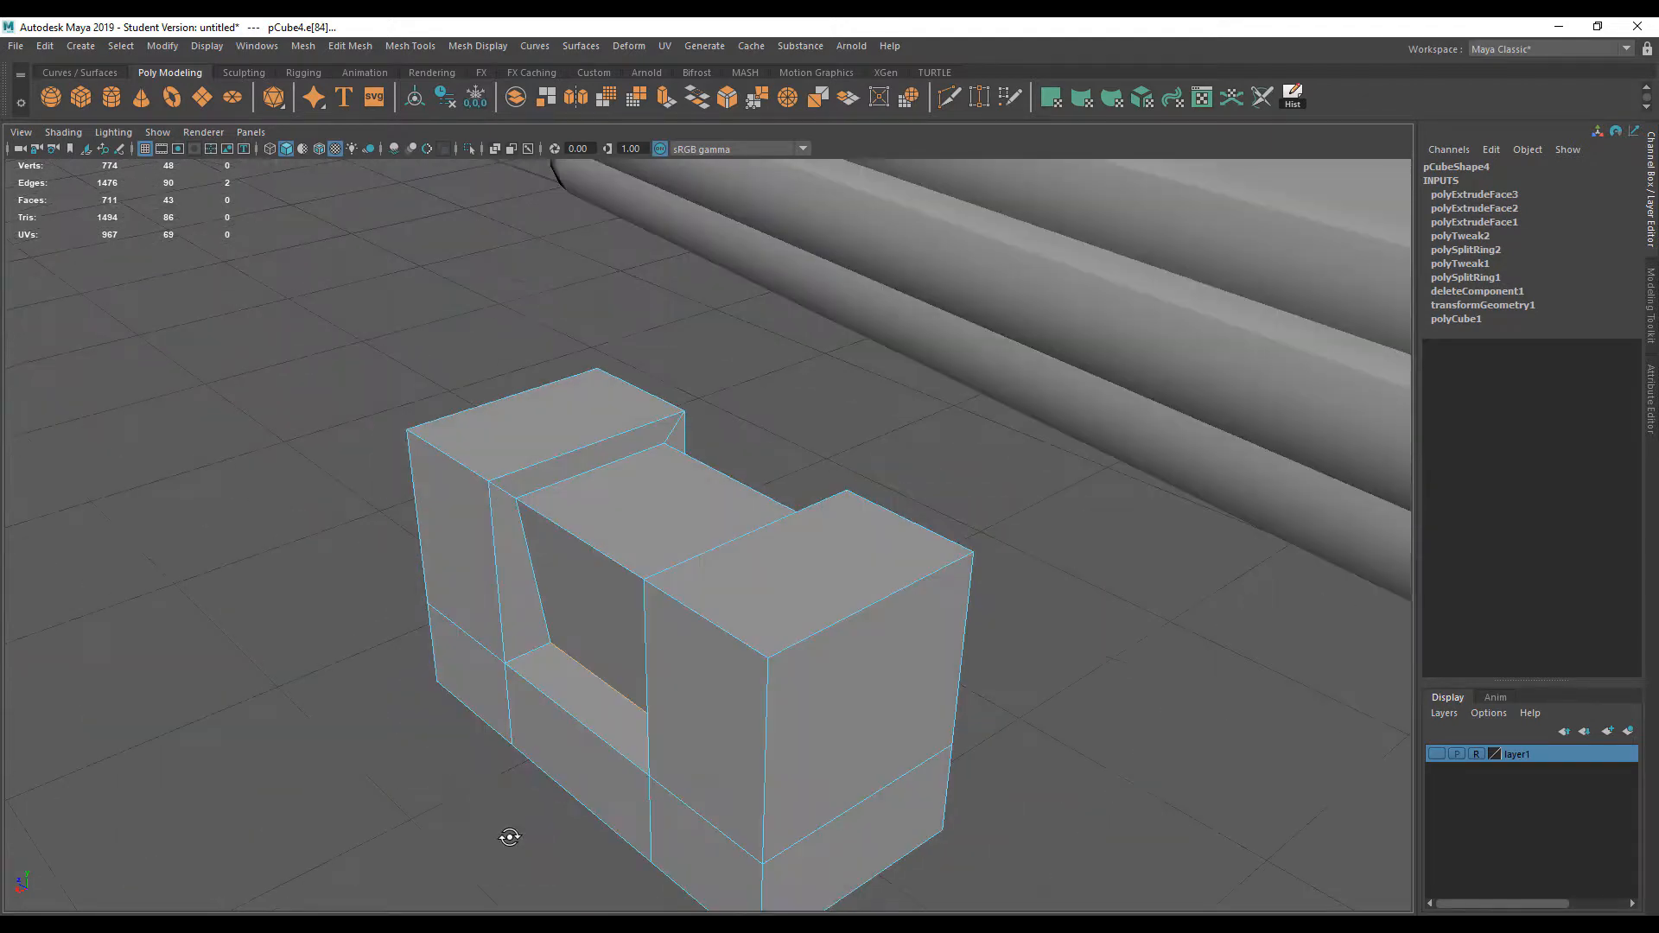
{"action": "key", "text": "w"}
{"action": "left_click_drag", "start_coordinate": [737, 646], "coordinate": [754, 644]}
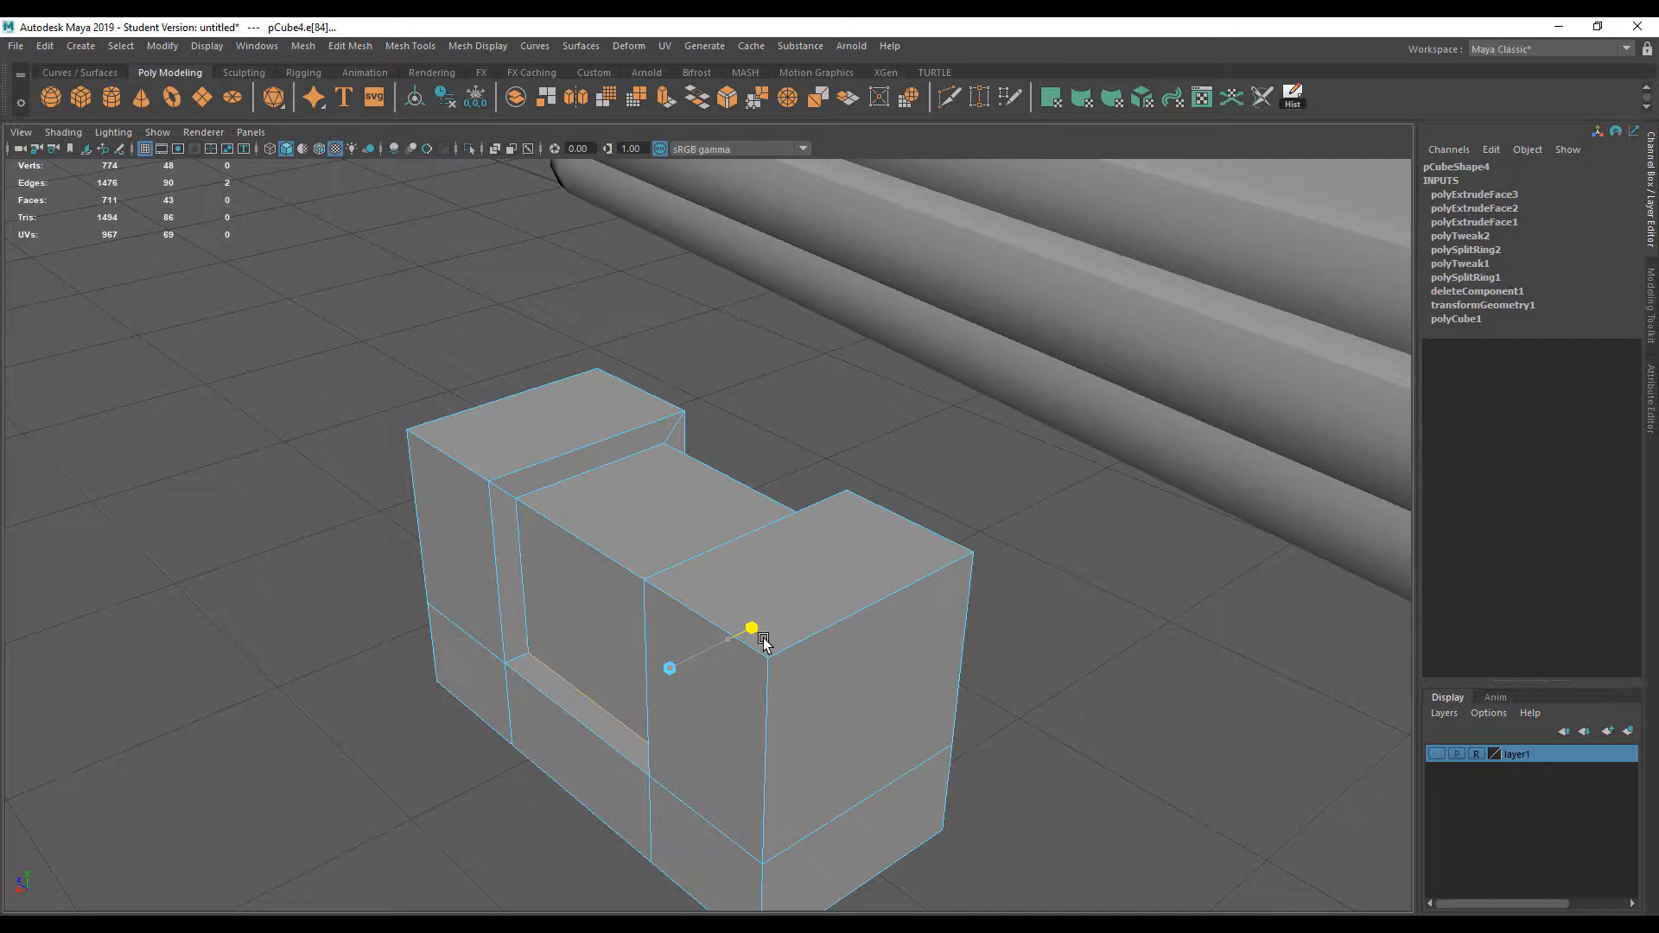
{"action": "left_click_drag", "start_coordinate": [760, 637], "coordinate": [759, 638]}
Return to object mode, set the box's Translate X and Rotate Z to 0, and deselect it
{"action": "right_click_drag", "start_coordinate": [504, 456], "coordinate": [871, 495]}
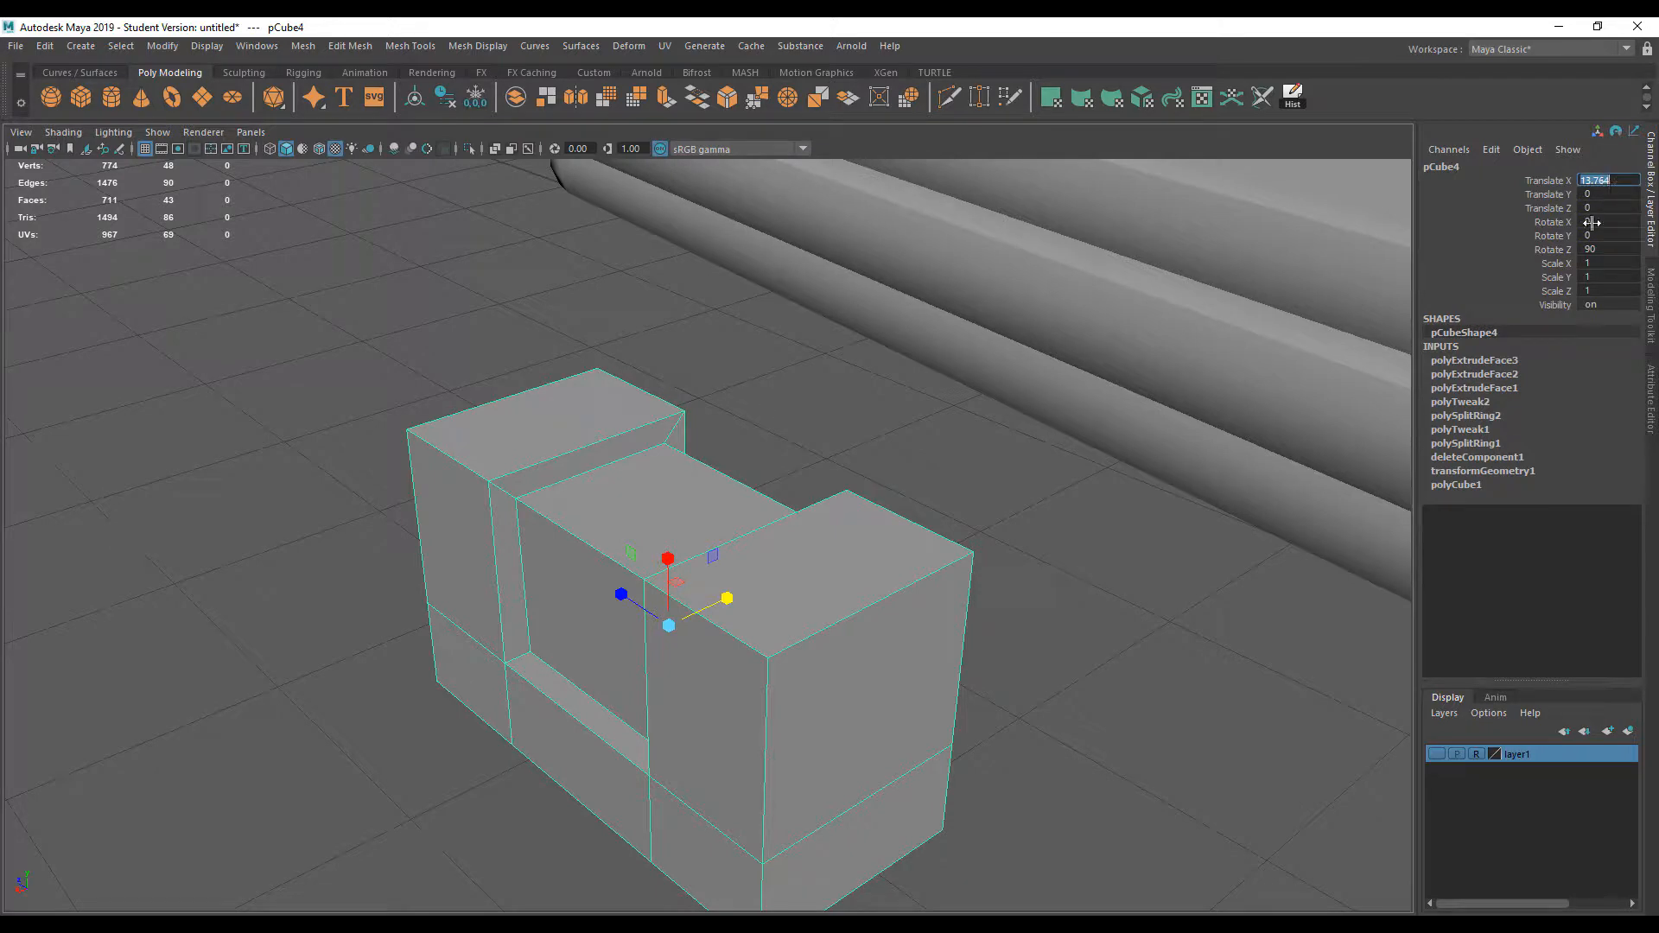
{"action": "type", "text": "0"}
{"action": "key", "text": "Return"}
{"action": "left_click", "coordinate": [1631, 251]}
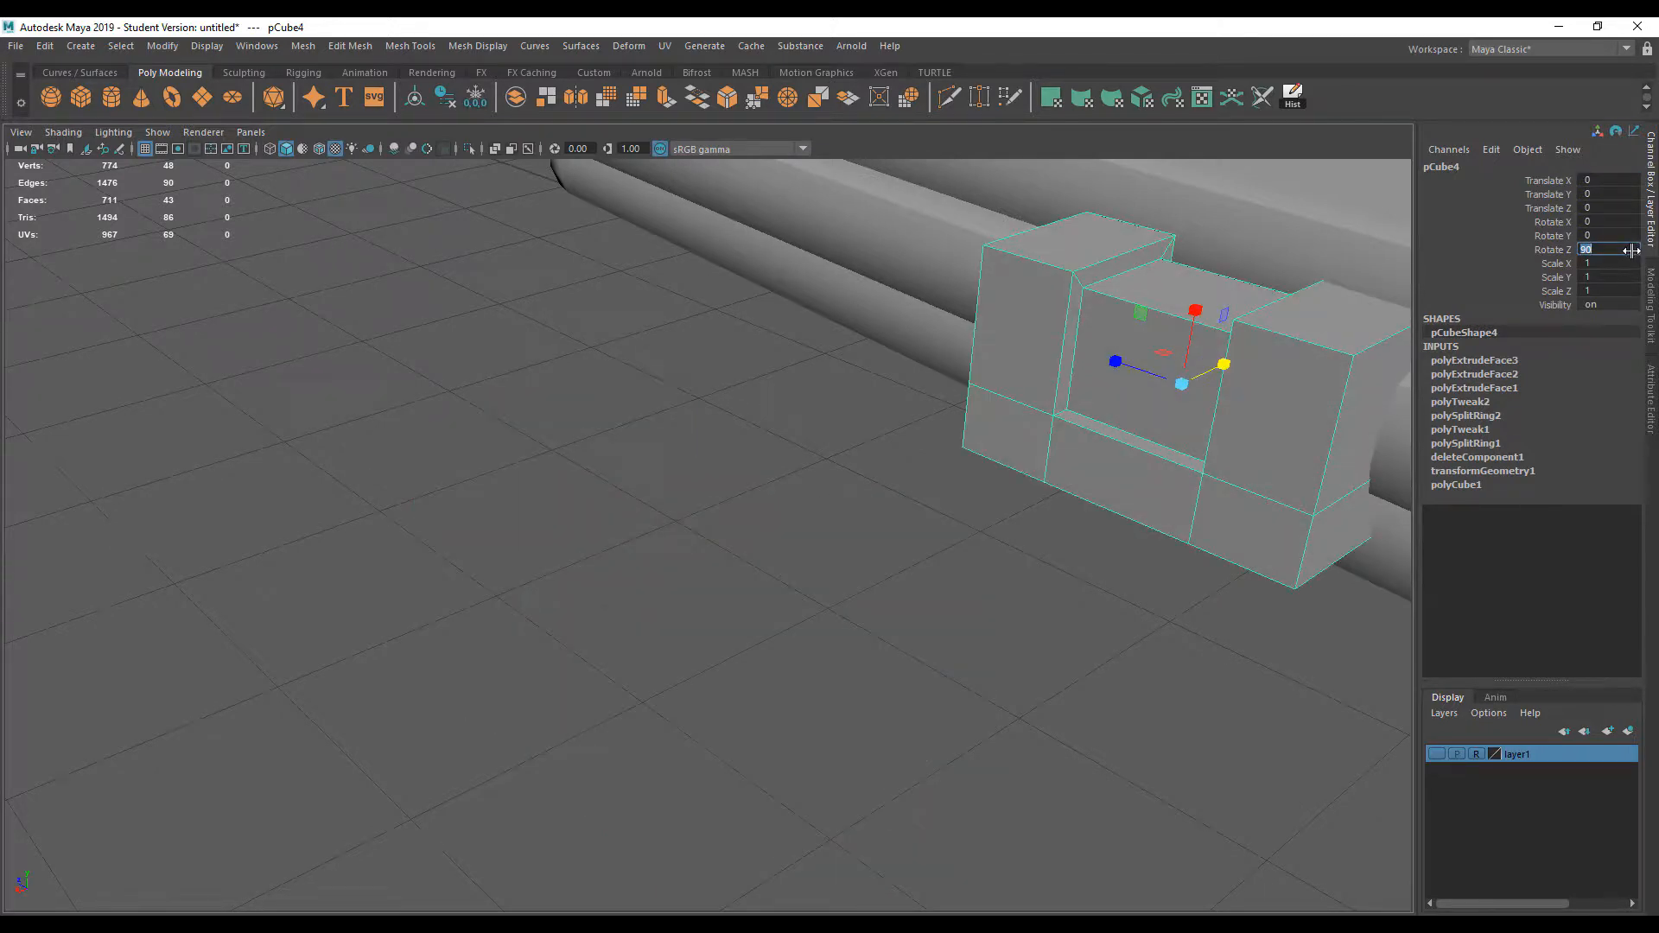
{"action": "type", "text": "0"}
{"action": "key", "text": "Return"}
{"action": "left_click", "coordinate": [916, 509]}
Examine the repositioned box against the side of the slabs from several angles
{"action": "middle_click_drag", "start_coordinate": [873, 518], "coordinate": [567, 655], "text": "alt"}
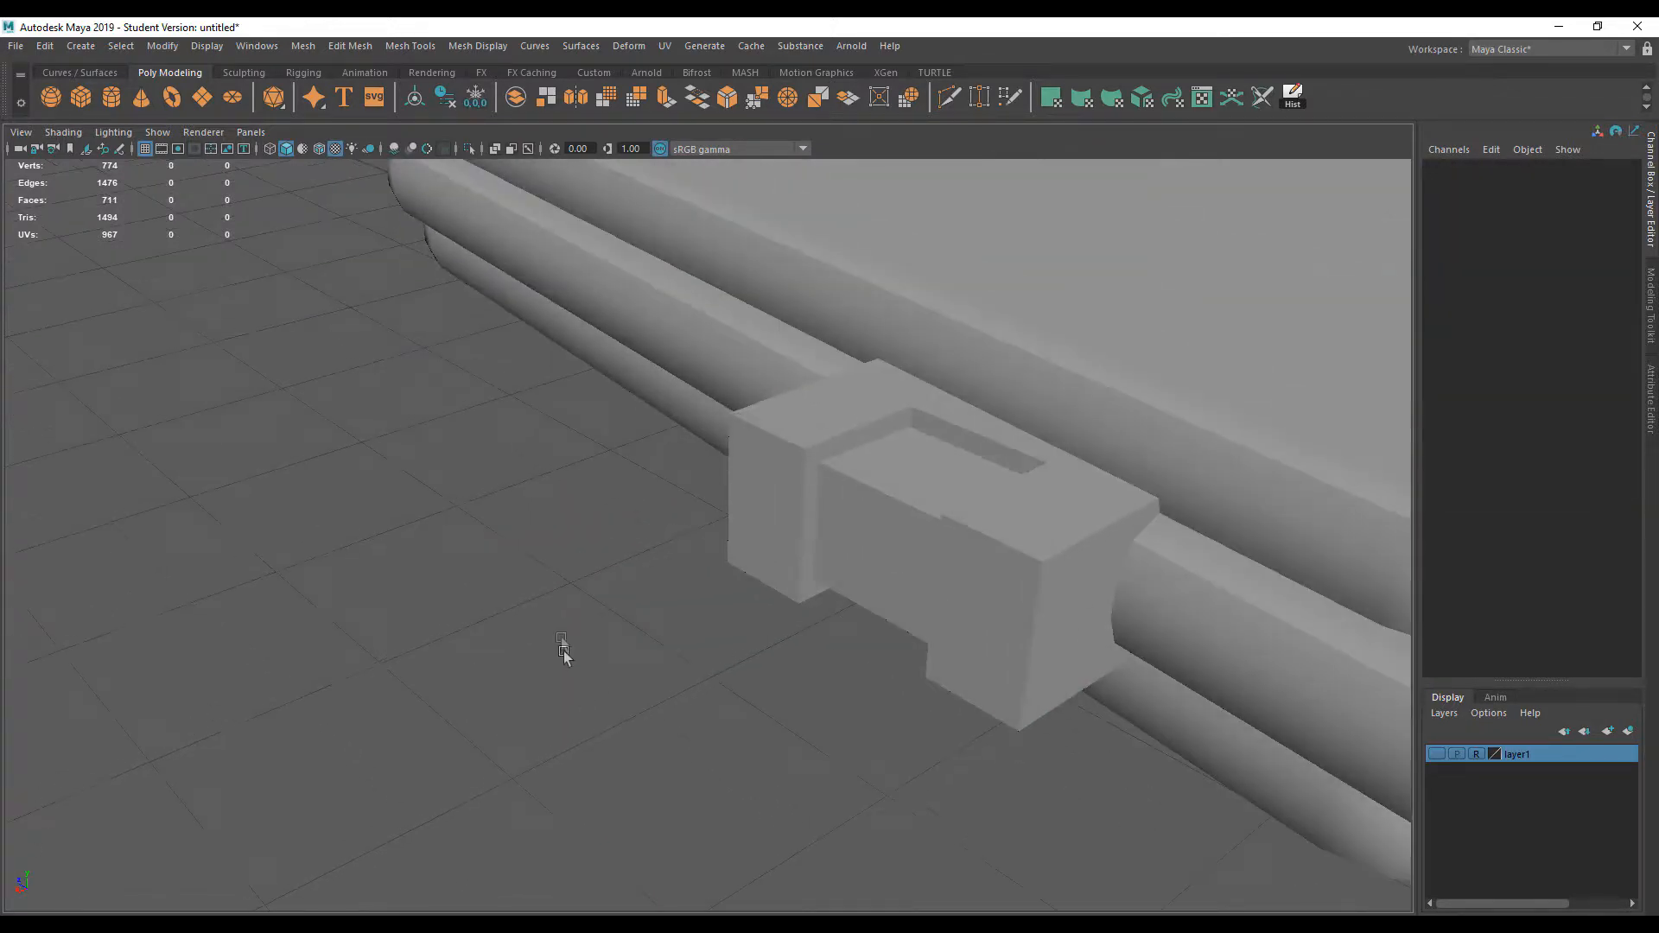
{"action": "right_click_drag", "start_coordinate": [567, 656], "coordinate": [1081, 711], "text": "alt"}
{"action": "middle_click_drag", "start_coordinate": [846, 603], "coordinate": [812, 613], "text": "alt"}
{"action": "left_click_drag", "start_coordinate": [813, 614], "coordinate": [635, 741], "text": "alt"}
{"action": "left_click", "coordinate": [560, 668]}
{"action": "key", "text": "f"}
{"action": "left_click_drag", "start_coordinate": [563, 671], "coordinate": [762, 655], "text": "alt"}
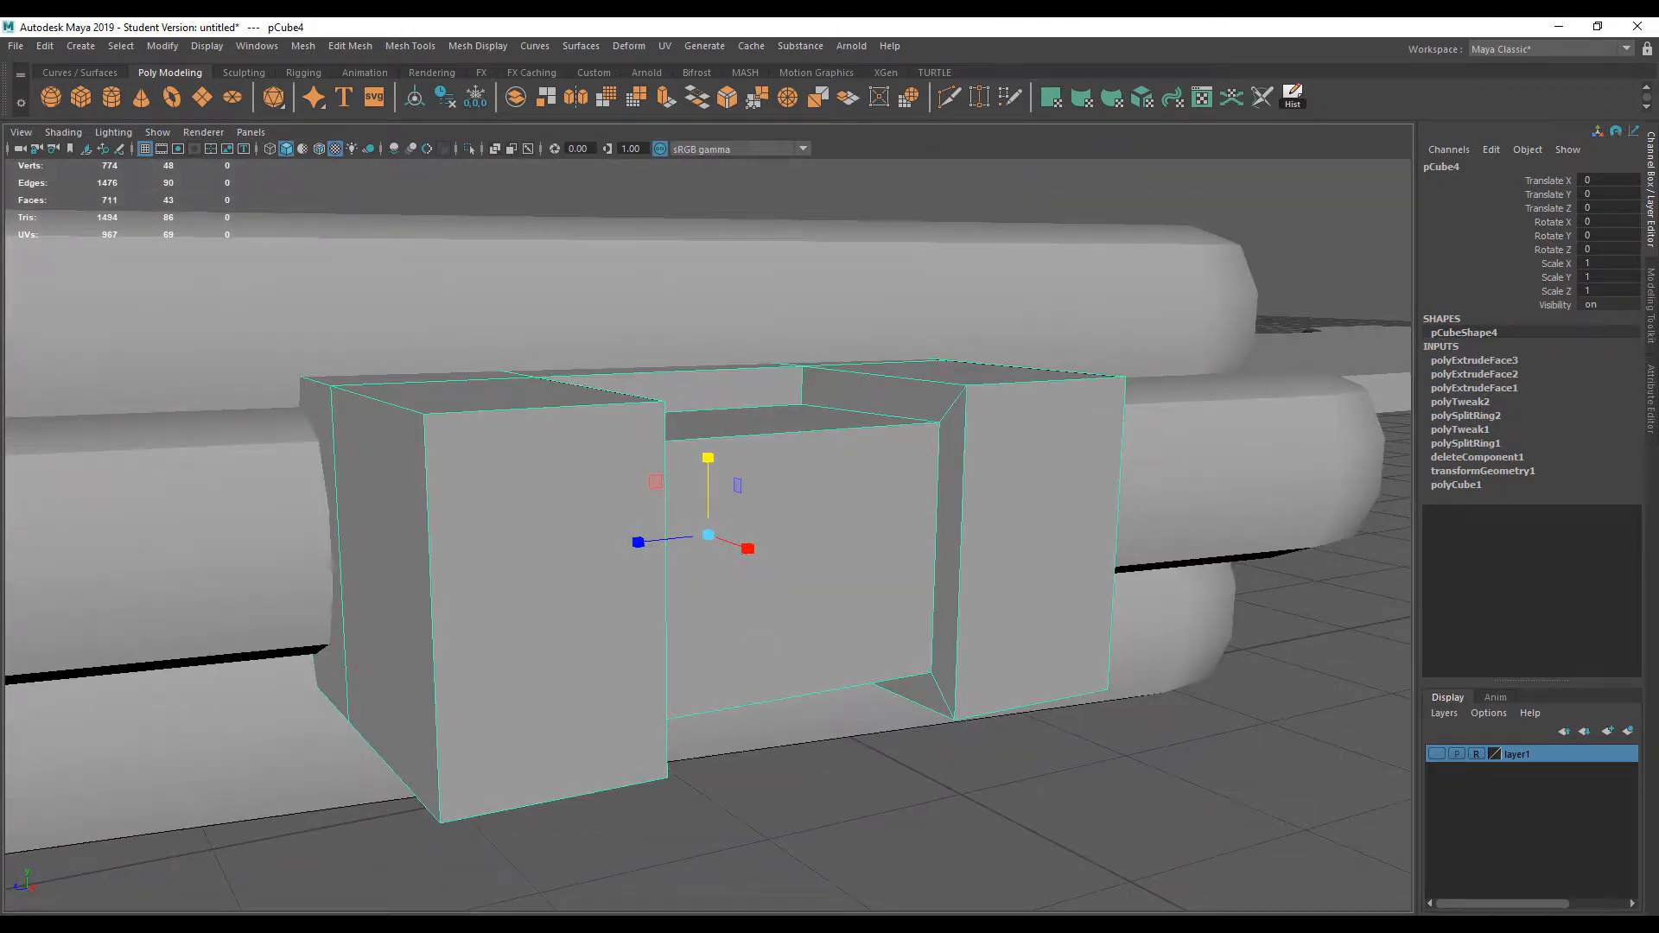
{"action": "left_click_drag", "start_coordinate": [546, 670], "coordinate": [560, 658], "text": "alt"}
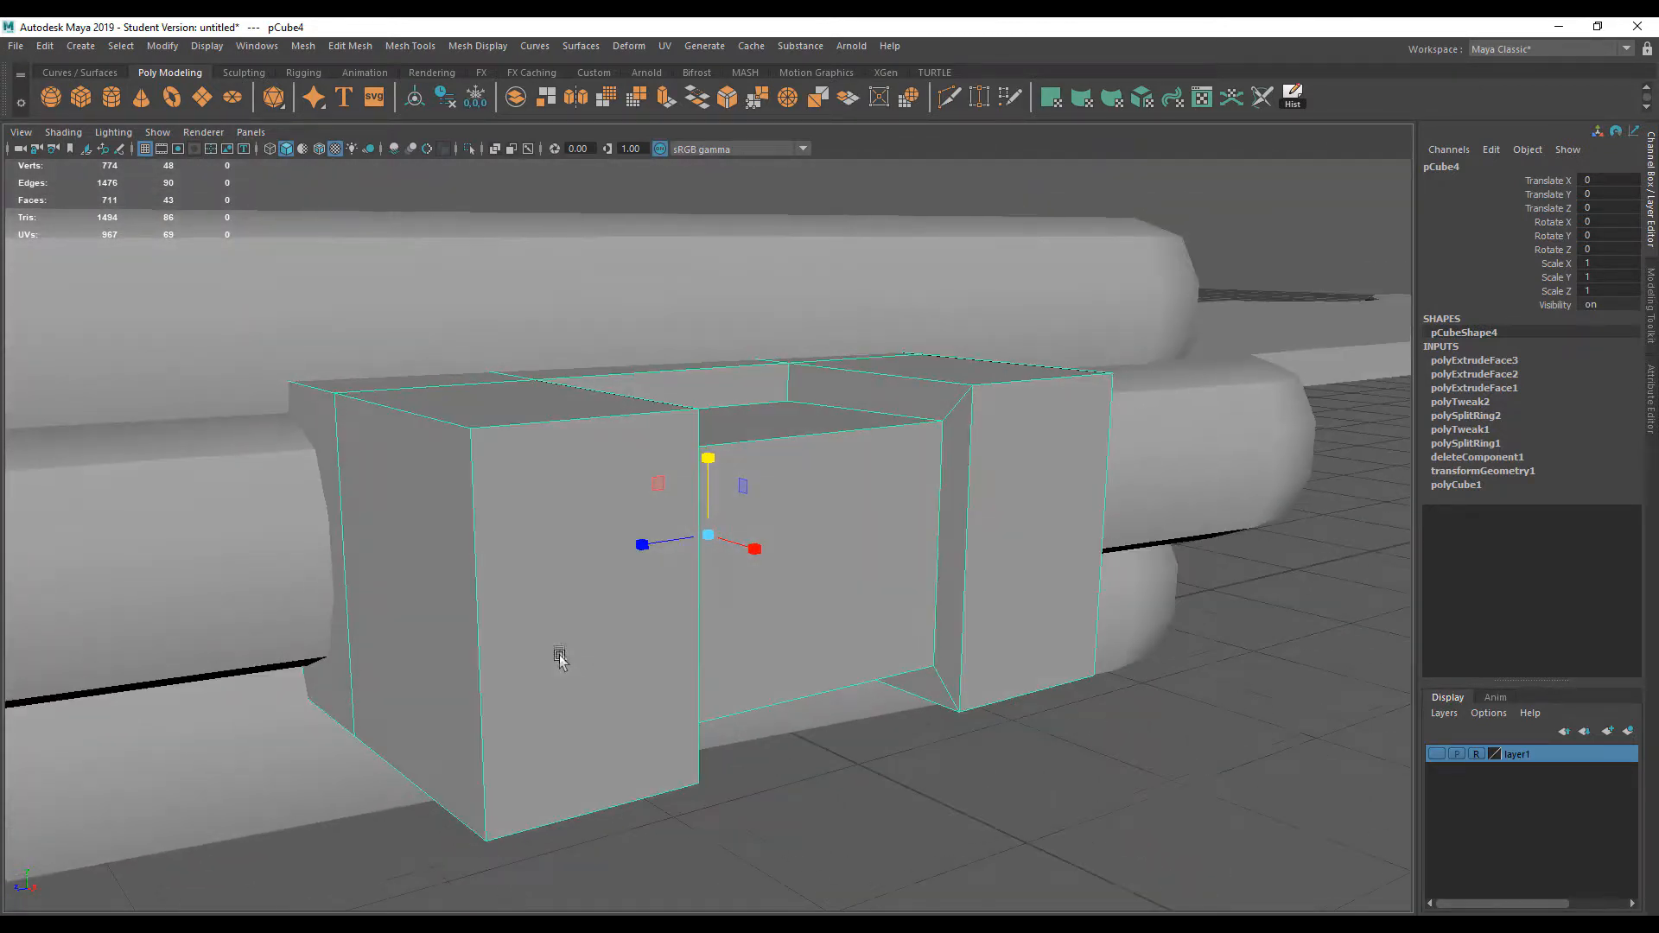
{"action": "left_click_drag", "start_coordinate": [528, 604], "coordinate": [370, 568], "text": "alt"}
Try to bevel the four outer vertical edges on the front of the box's two end blocks
{"action": "right_click_drag", "start_coordinate": [316, 477], "coordinate": [316, 413]}
{"action": "left_click", "coordinate": [277, 530]}
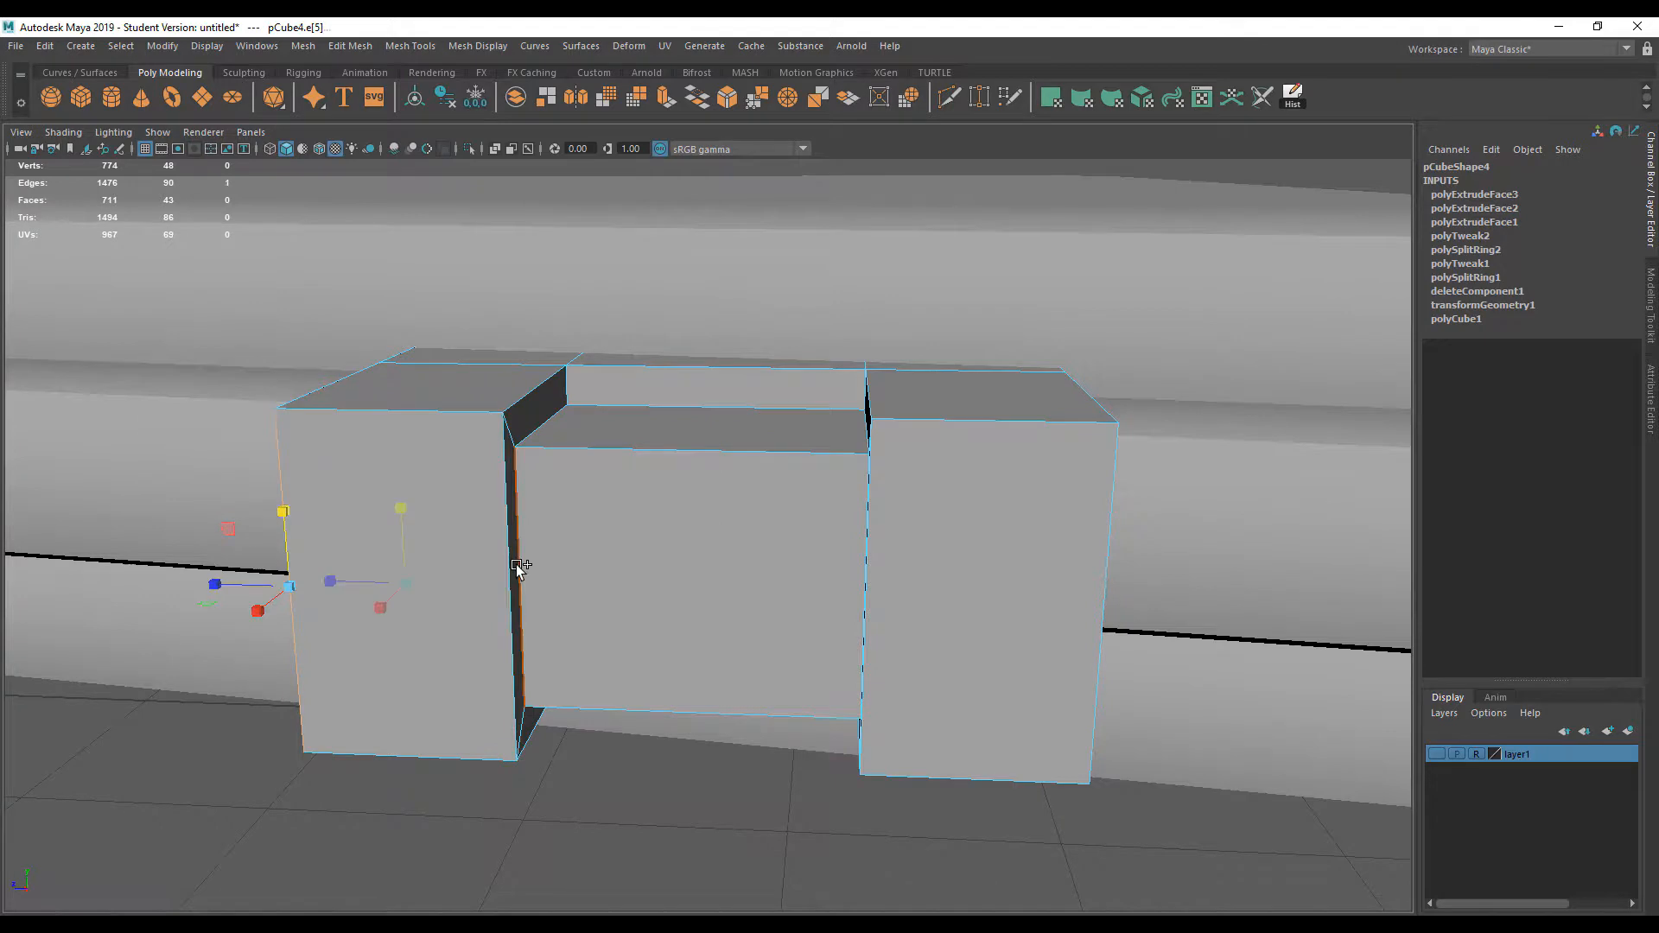
{"action": "left_click", "coordinate": [517, 566], "text": "shift"}
{"action": "left_click", "coordinate": [508, 568], "text": "shift"}
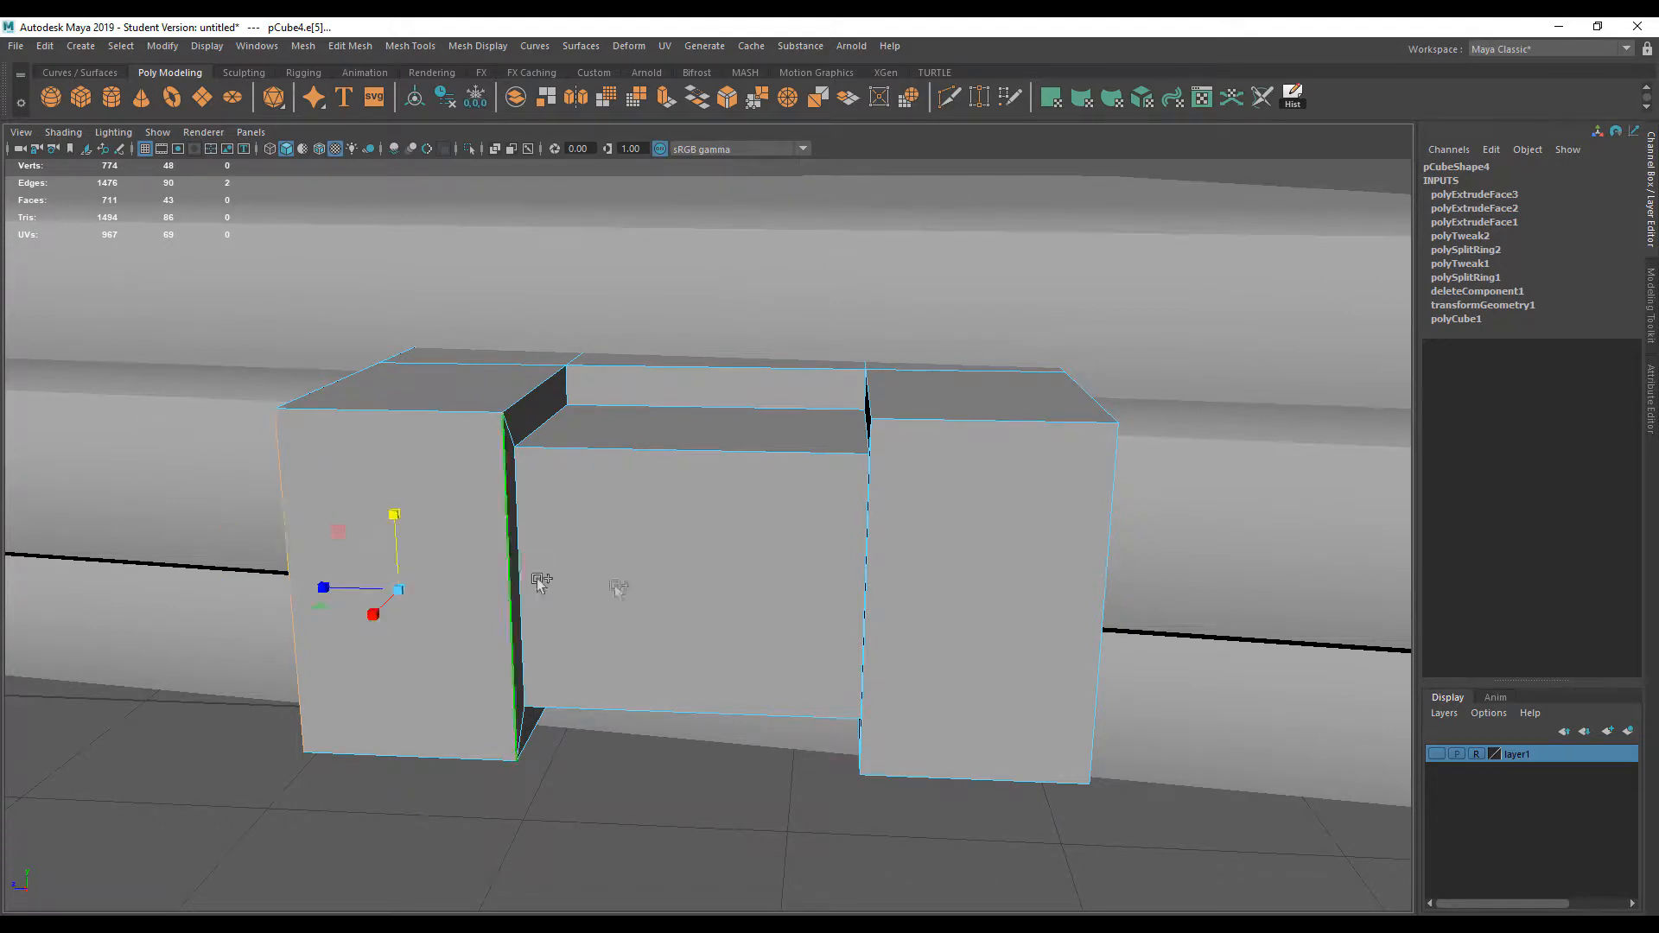
{"action": "left_click", "coordinate": [873, 553], "text": "shift"}
{"action": "left_click_drag", "start_coordinate": [874, 556], "coordinate": [966, 589], "text": "alt"}
{"action": "left_click", "coordinate": [1103, 574], "text": "shift"}
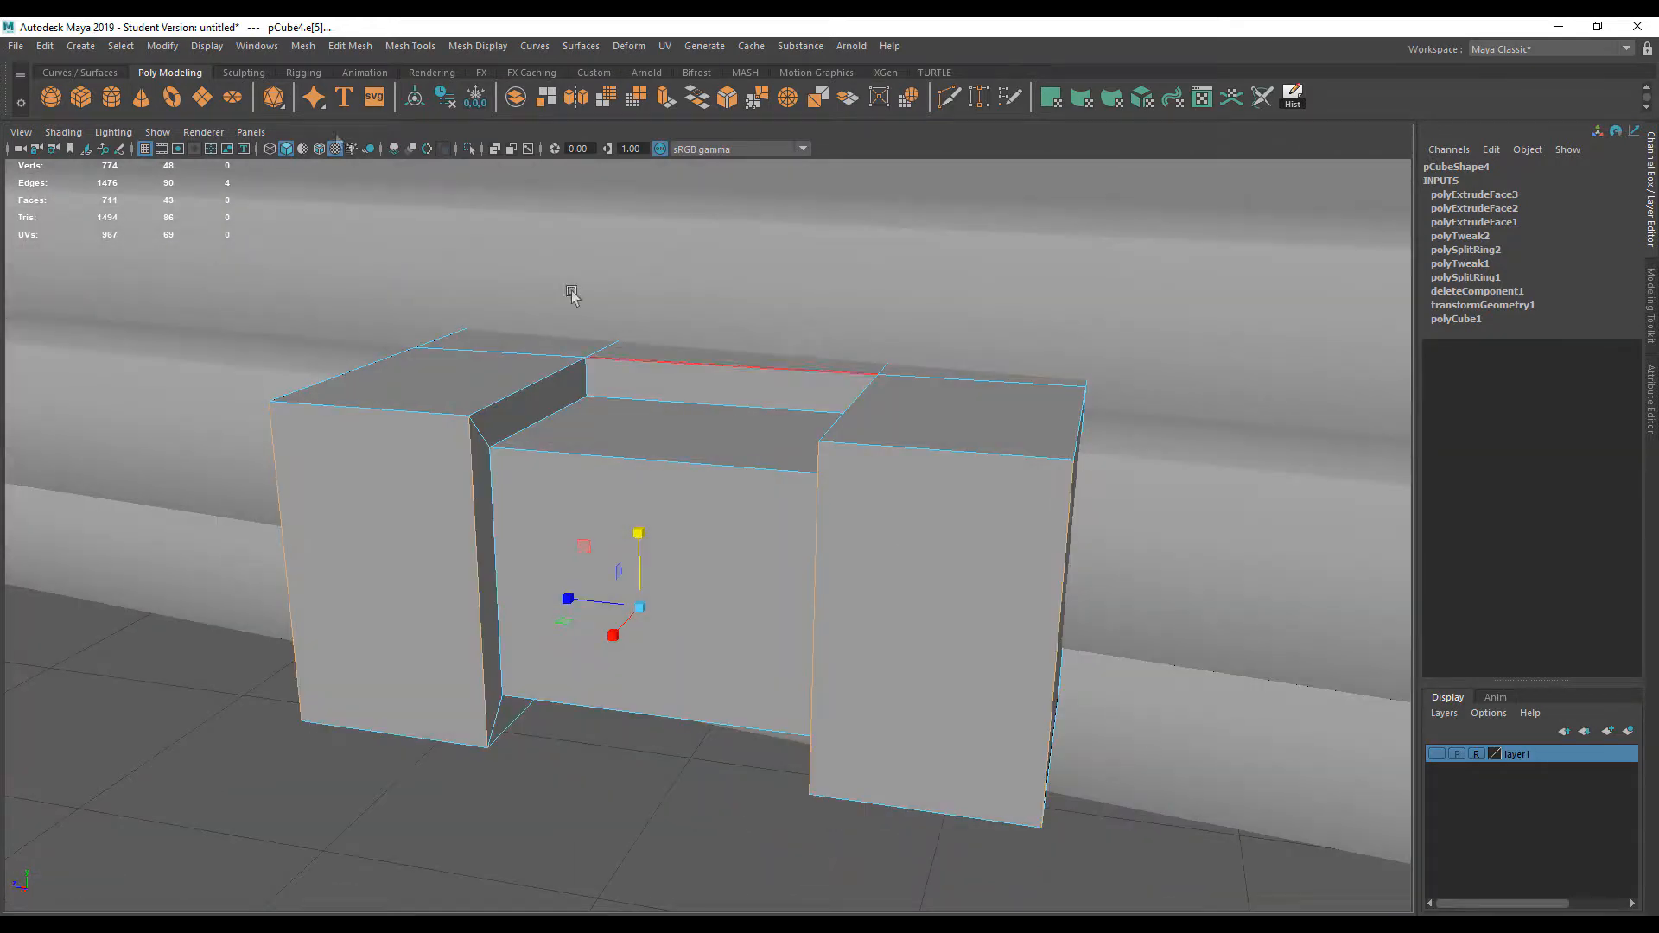
{"action": "left_click", "coordinate": [349, 49]}
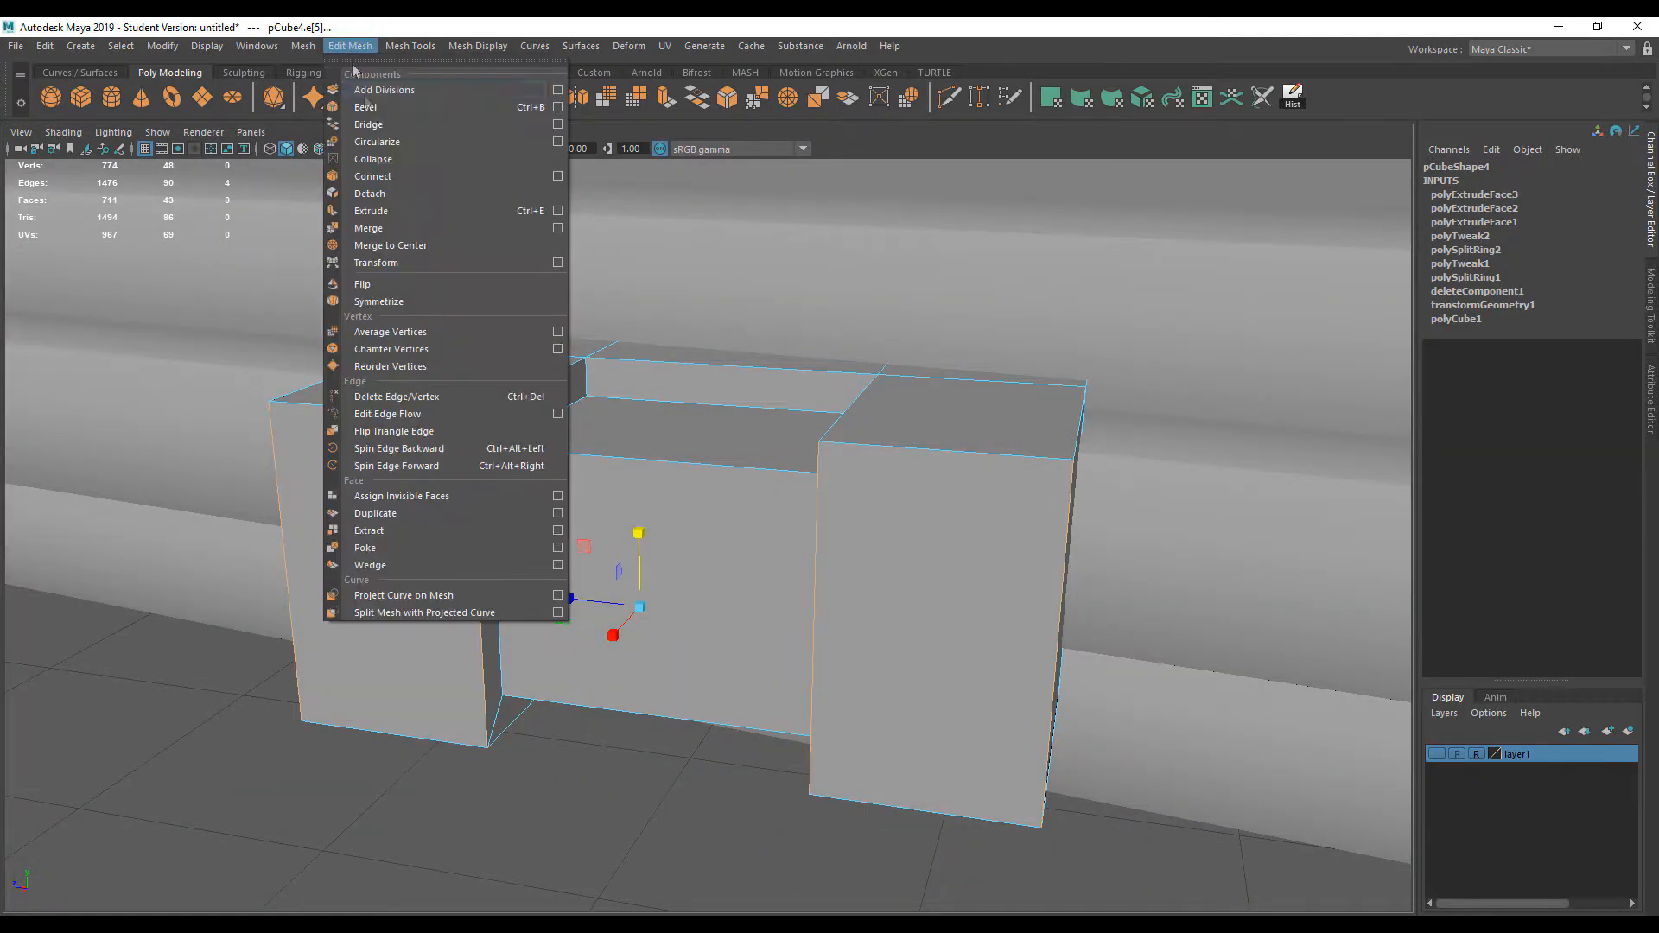
{"action": "left_click", "coordinate": [399, 106]}
{"action": "left_click_drag", "start_coordinate": [548, 579], "coordinate": [581, 604], "text": "alt"}
{"action": "key", "text": "ctrl+z"}
Try a bevel with fraction 0.2 and 2 segments on the front's upper and lower horizontal edges
{"action": "left_click_drag", "start_coordinate": [583, 684], "coordinate": [555, 619], "text": "alt"}
{"action": "double_click", "coordinate": [519, 504], "text": "shift"}
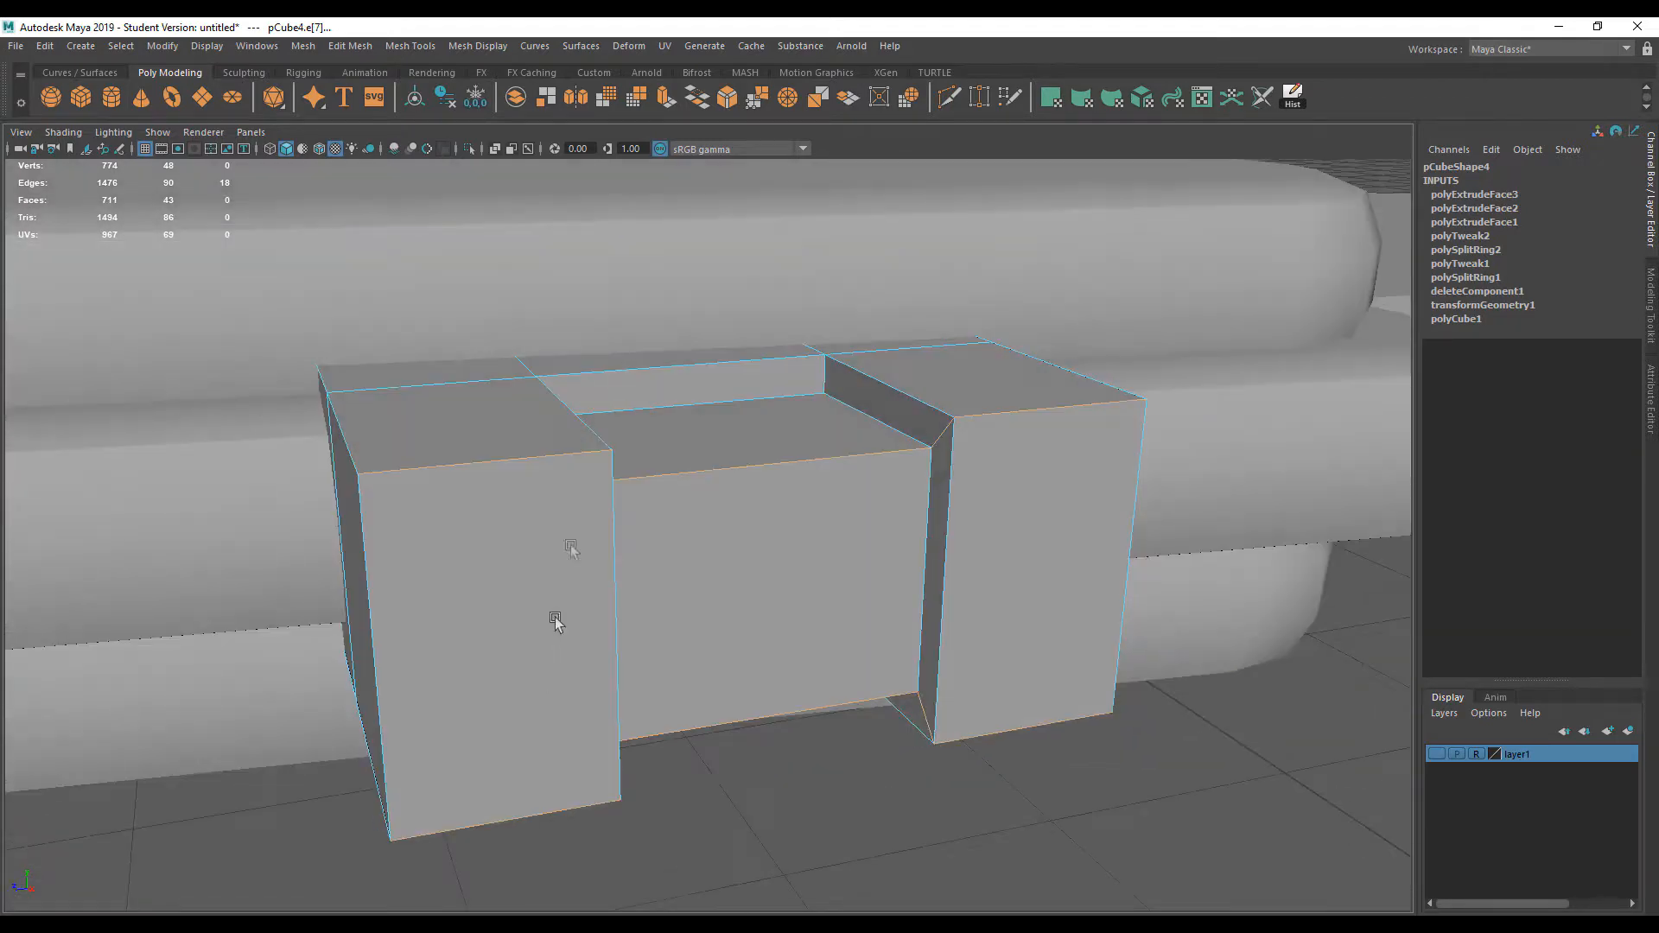
{"action": "left_click", "coordinate": [350, 47]}
{"action": "left_click", "coordinate": [380, 101]}
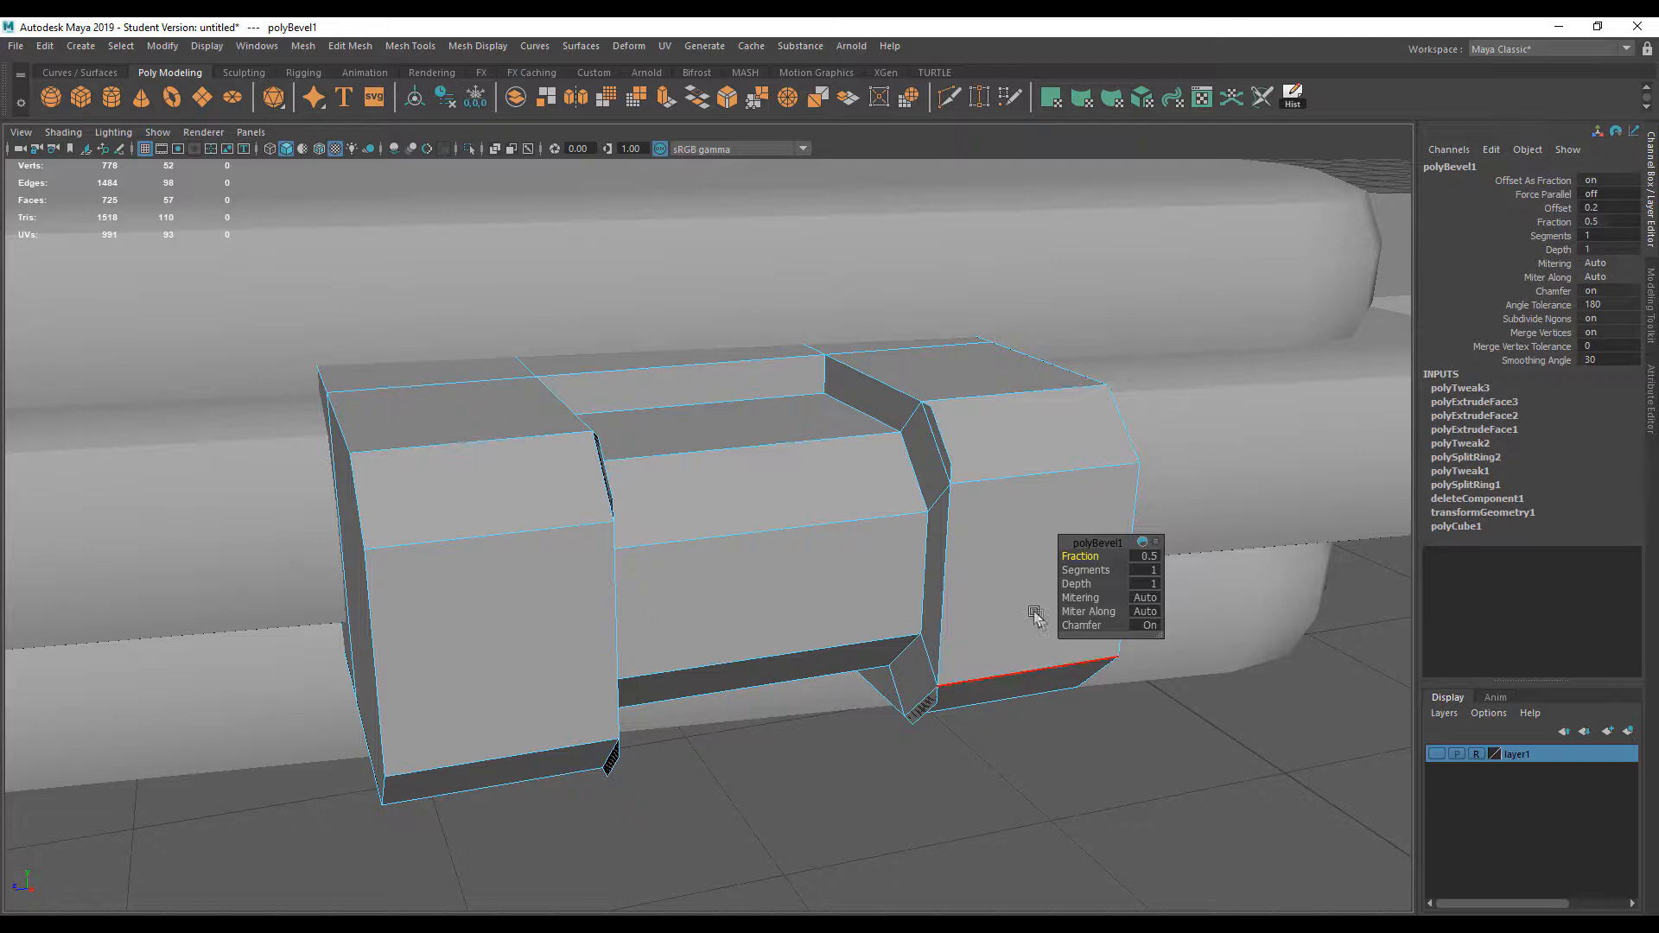
{"action": "left_click_drag", "start_coordinate": [900, 677], "coordinate": [941, 682], "text": "alt"}
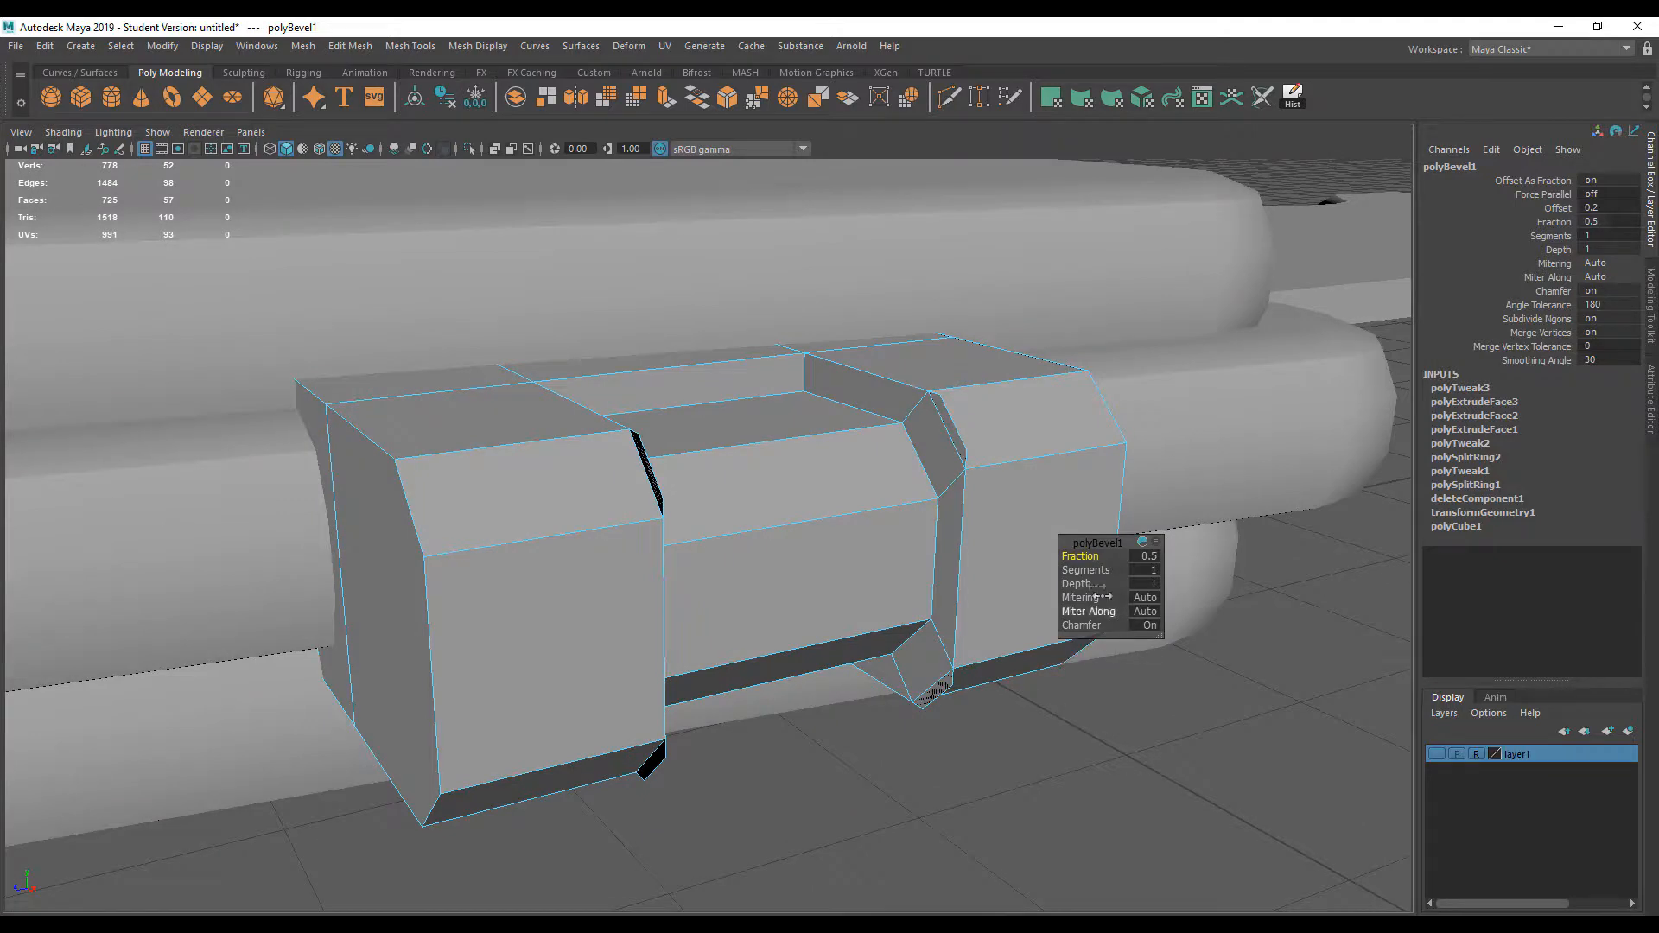
{"action": "mouse_move", "coordinate": [1082, 557]}
{"action": "left_mouse_down"}
{"action": "mouse_move", "coordinate": [1097, 557]}
{"action": "mouse_move", "coordinate": [1082, 556]}
{"action": "left_mouse_up"}
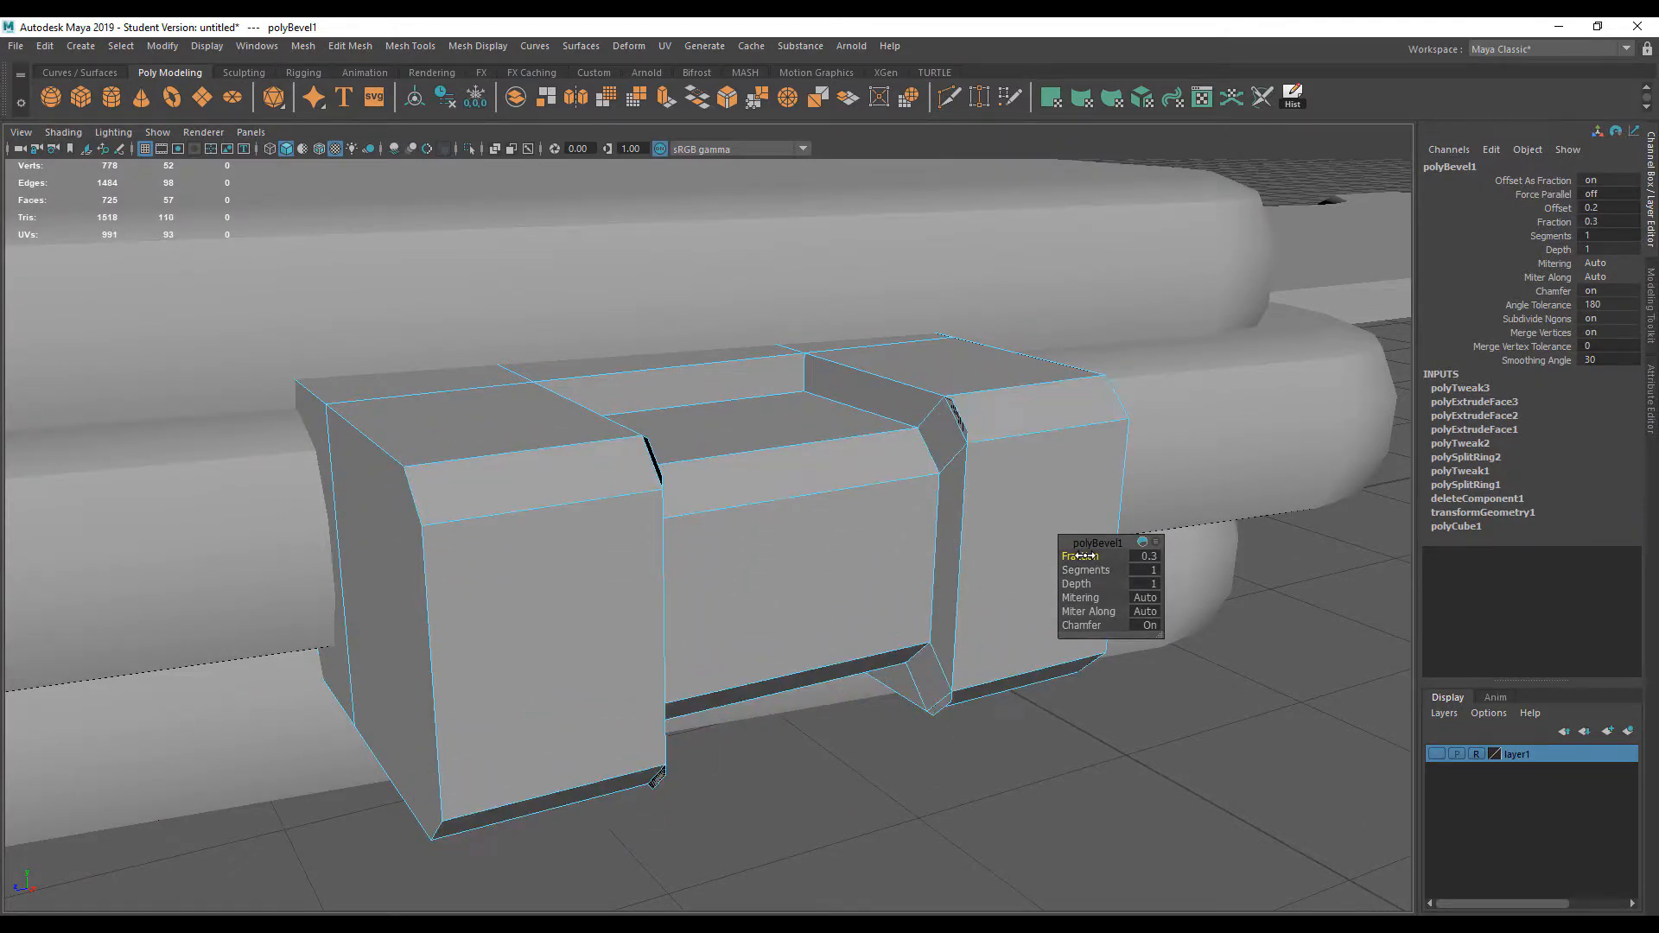
{"action": "mouse_move", "coordinate": [826, 615]}
{"action": "left_mouse_down", "text": "alt"}
{"action": "mouse_move", "coordinate": [737, 585]}
{"action": "mouse_move", "coordinate": [681, 593]}
{"action": "mouse_move", "coordinate": [674, 611]}
{"action": "mouse_move", "coordinate": [806, 612]}
{"action": "left_mouse_up", "text": "alt"}
{"action": "left_click_drag", "start_coordinate": [1082, 556], "coordinate": [1098, 570]}
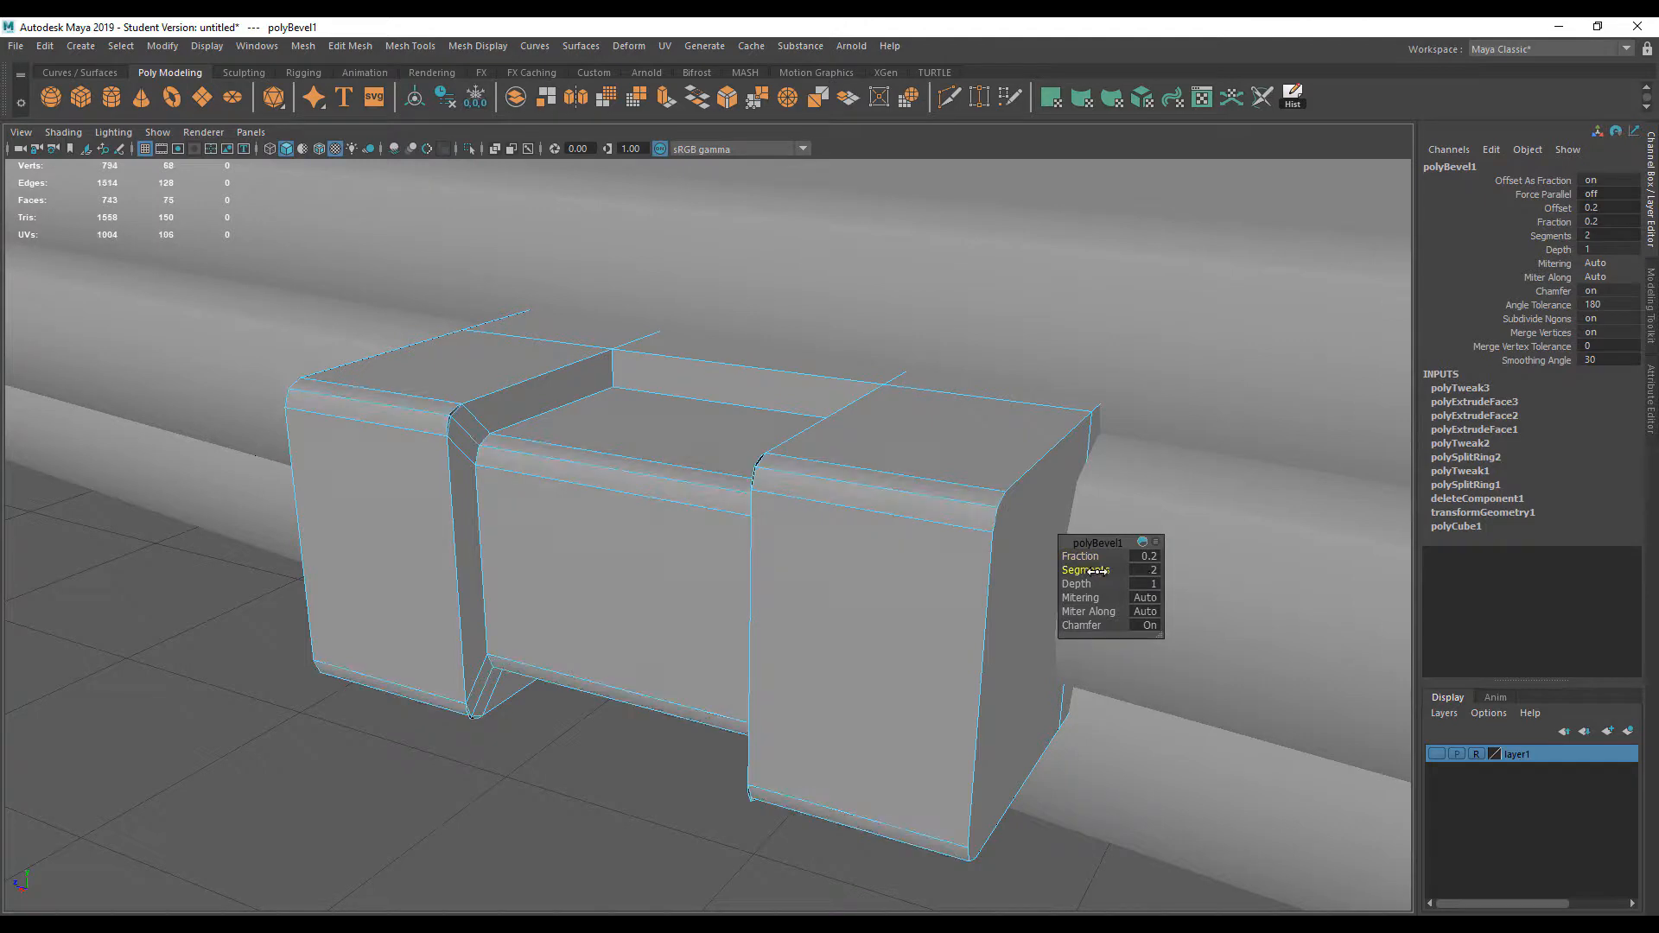
{"action": "left_click_drag", "start_coordinate": [609, 596], "coordinate": [527, 712], "text": "alt"}
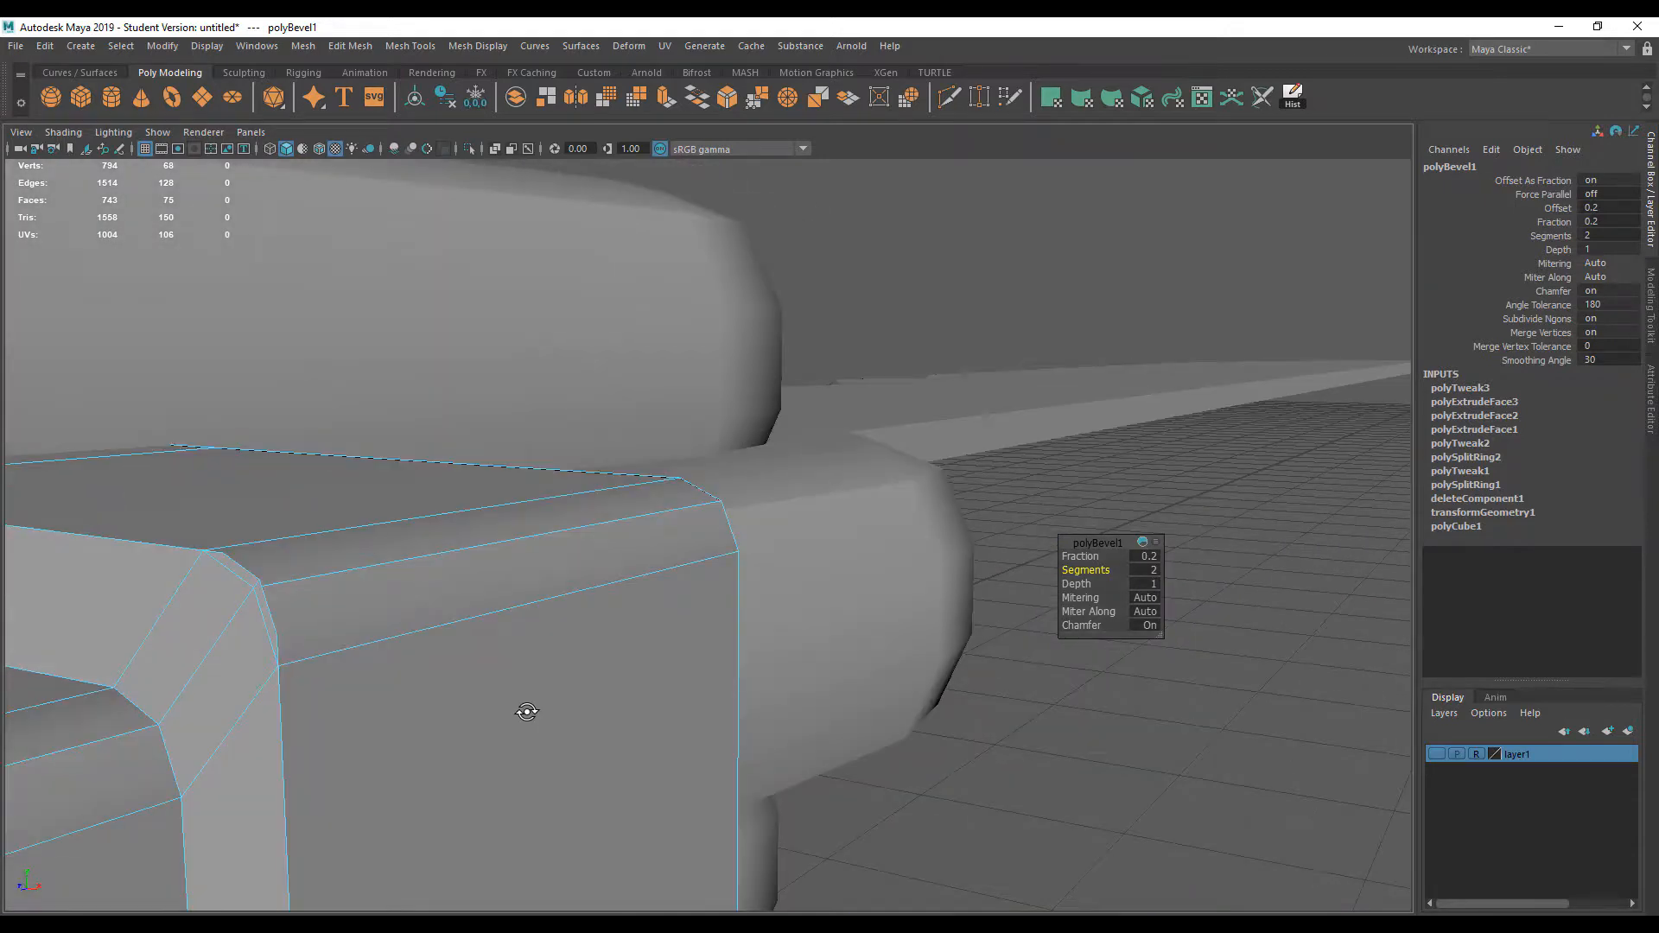
{"action": "key", "text": "ctrl+z"}
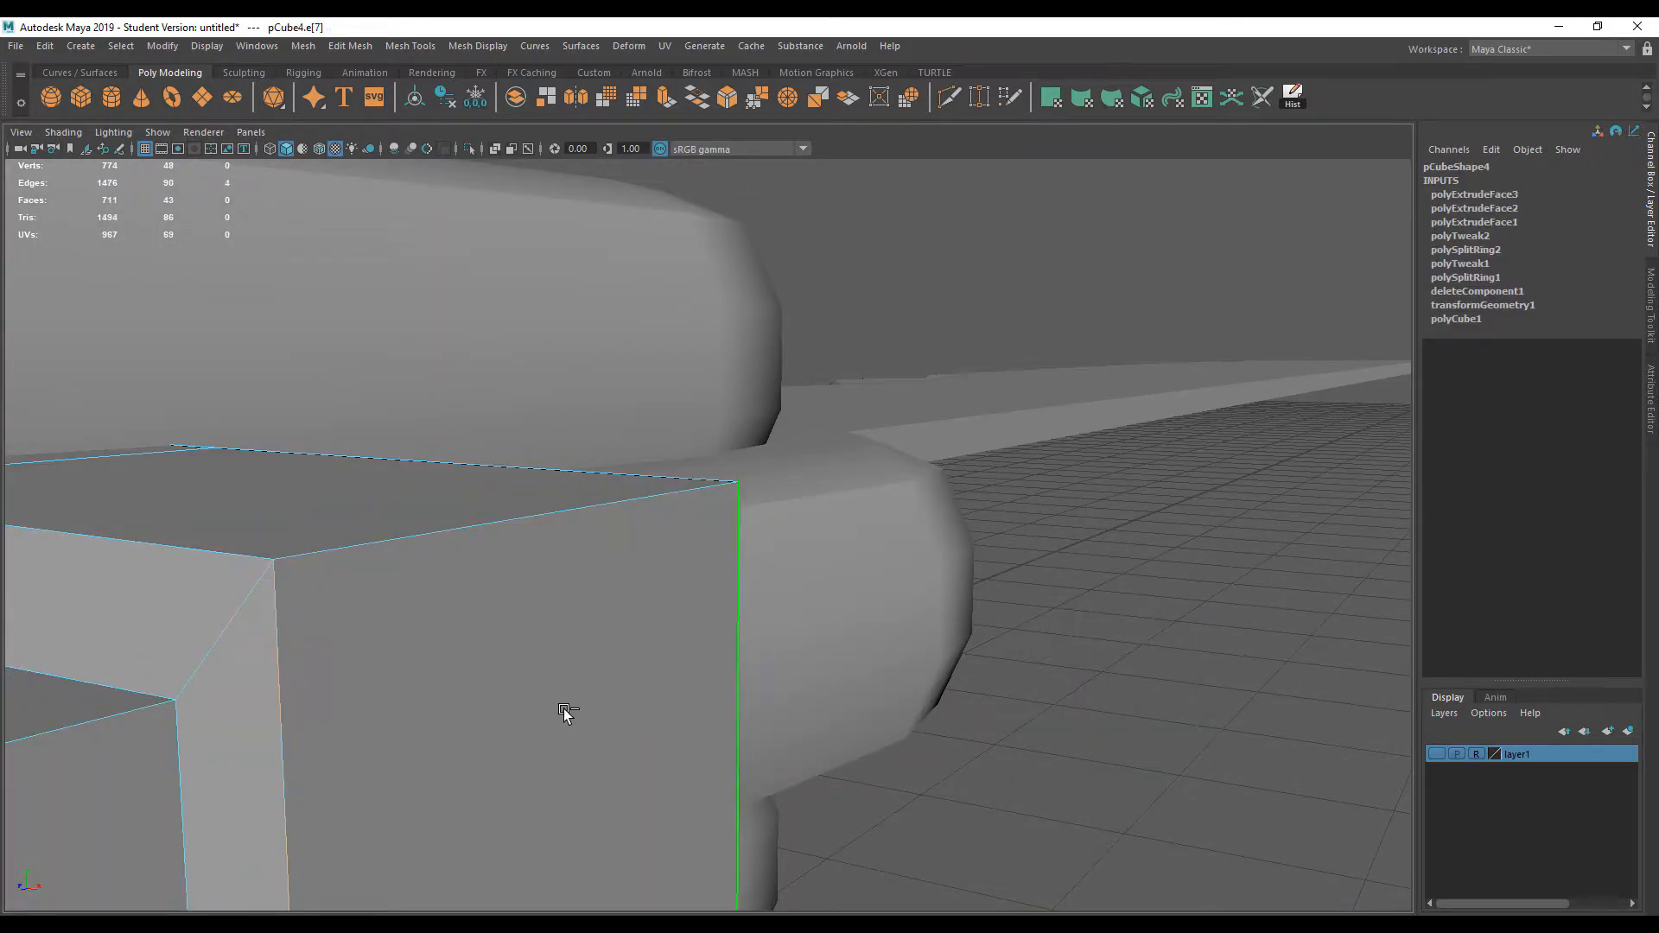
Delete the recess's side wall face and the adjoining front face of one end block
{"action": "scroll", "coordinate": [556, 709], "scroll_direction": "down", "scroll_amount": 5}
{"action": "right_click_drag", "start_coordinate": [535, 572], "coordinate": [537, 505]}
{"action": "left_click", "coordinate": [629, 582]}
{"action": "key", "text": "Delete"}
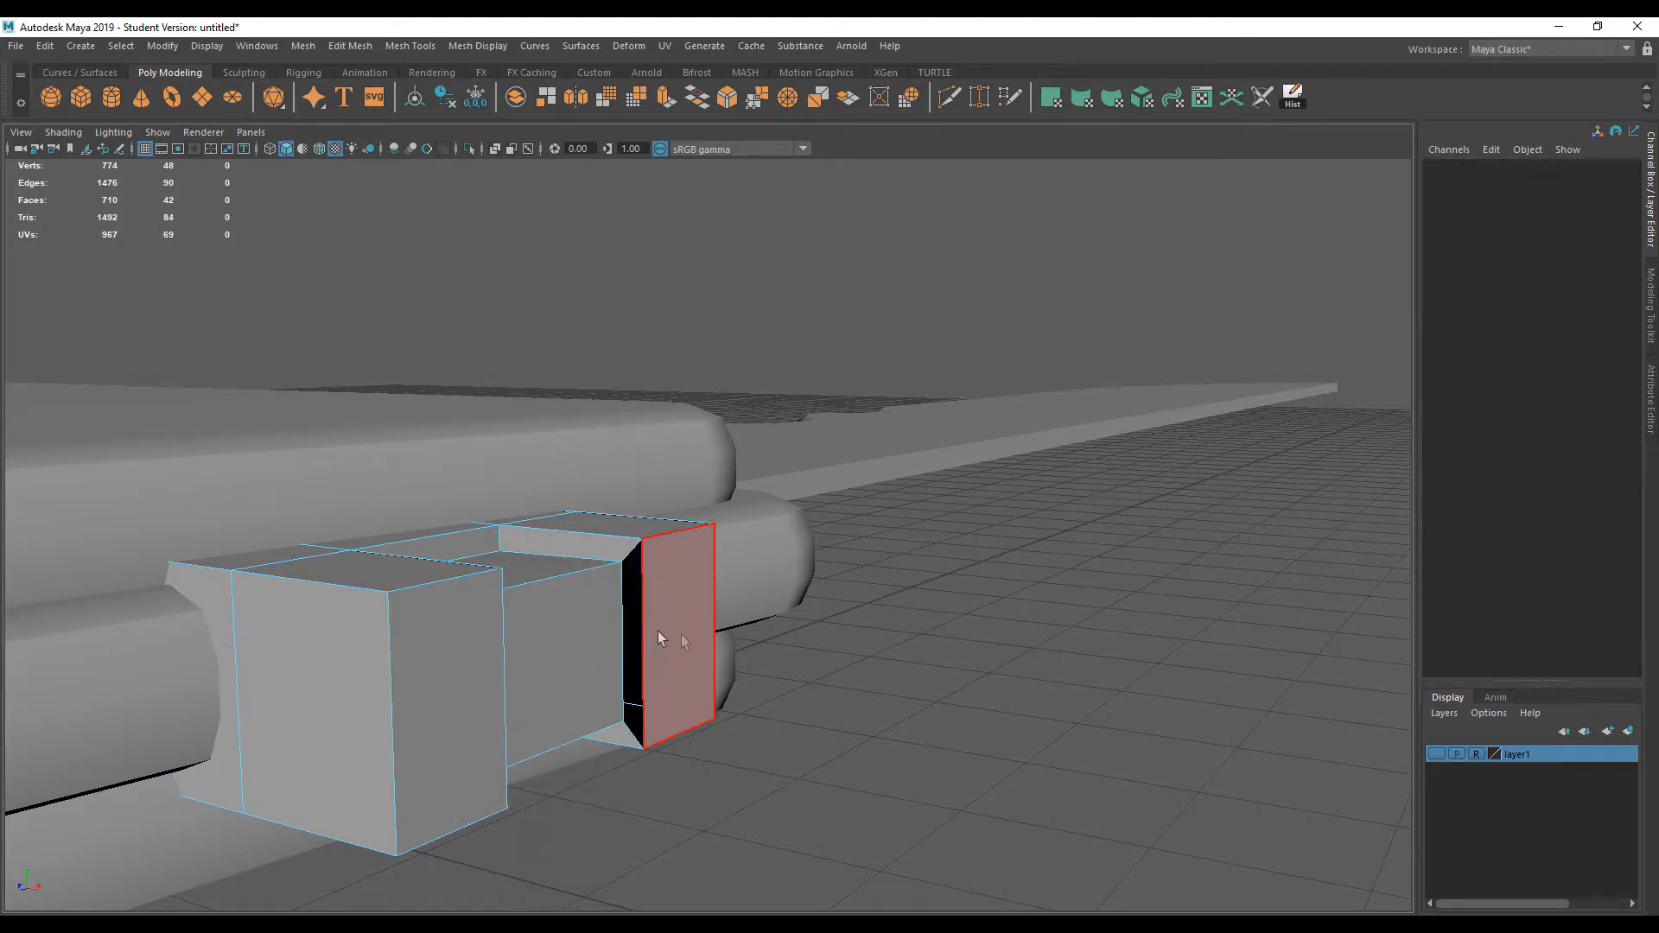
{"action": "left_click", "coordinate": [671, 619]}
{"action": "key", "text": "Delete"}
Return to object mode and delete the whole recessed box
{"action": "scroll", "coordinate": [615, 620], "scroll_direction": "up", "scroll_amount": 4}
{"action": "left_click_drag", "start_coordinate": [633, 661], "coordinate": [541, 693], "text": "alt"}
{"action": "scroll", "coordinate": [604, 681], "scroll_direction": "down", "scroll_amount": 5}
{"action": "right_click_drag", "start_coordinate": [547, 459], "coordinate": [738, 434]}
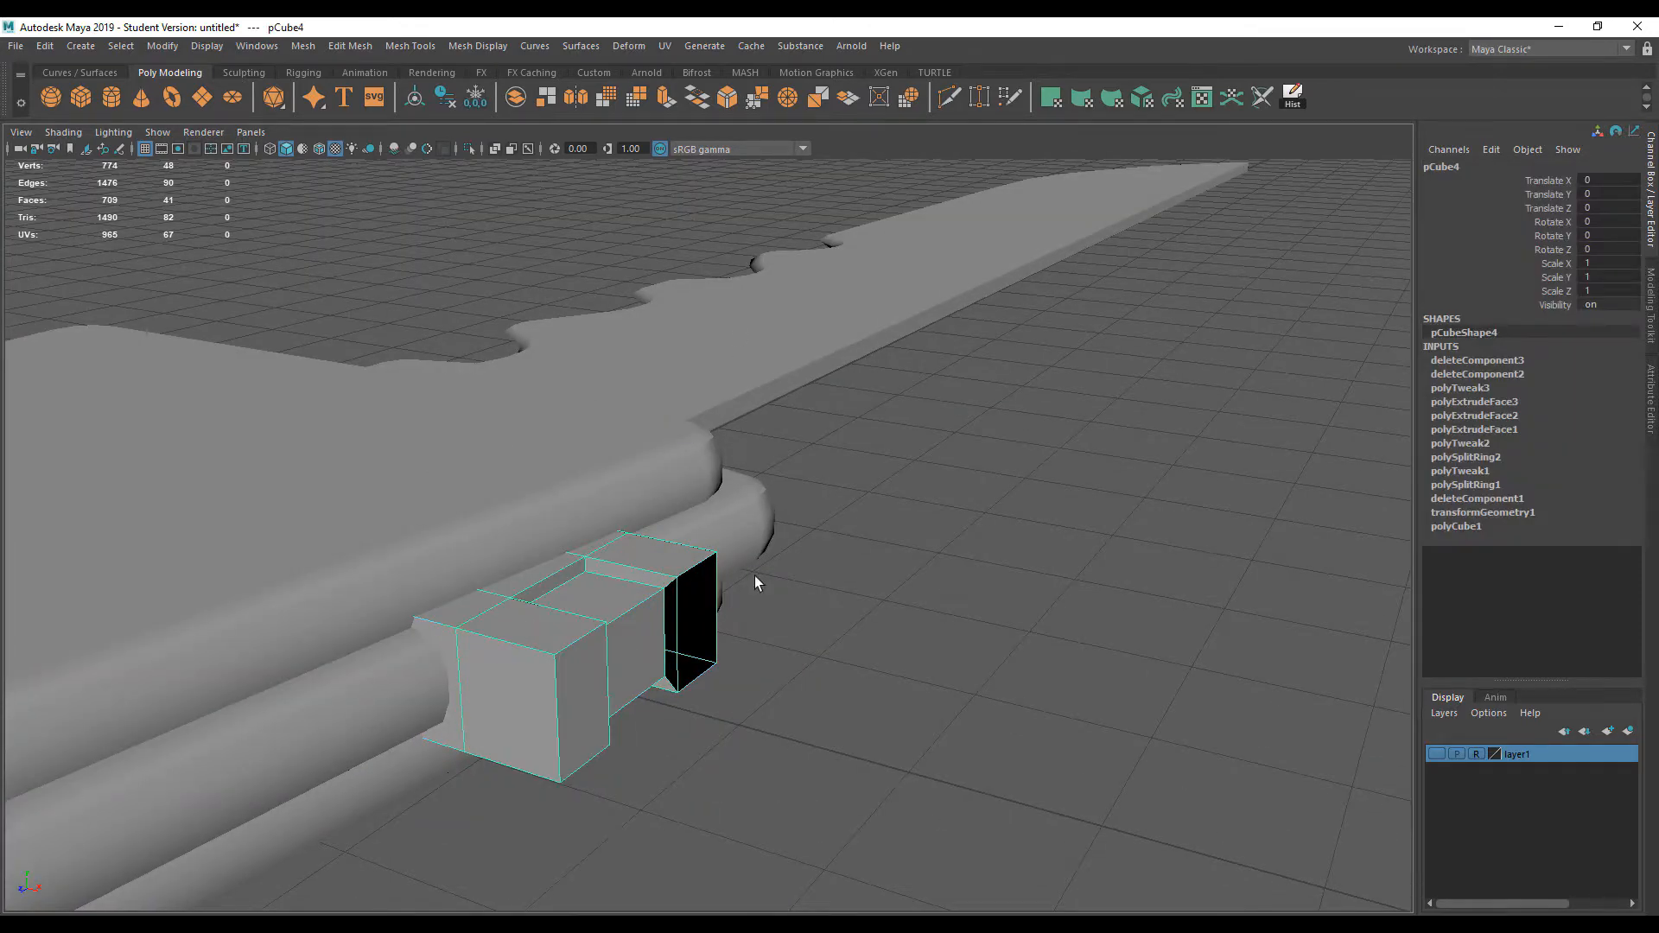
{"action": "key", "text": "Delete"}
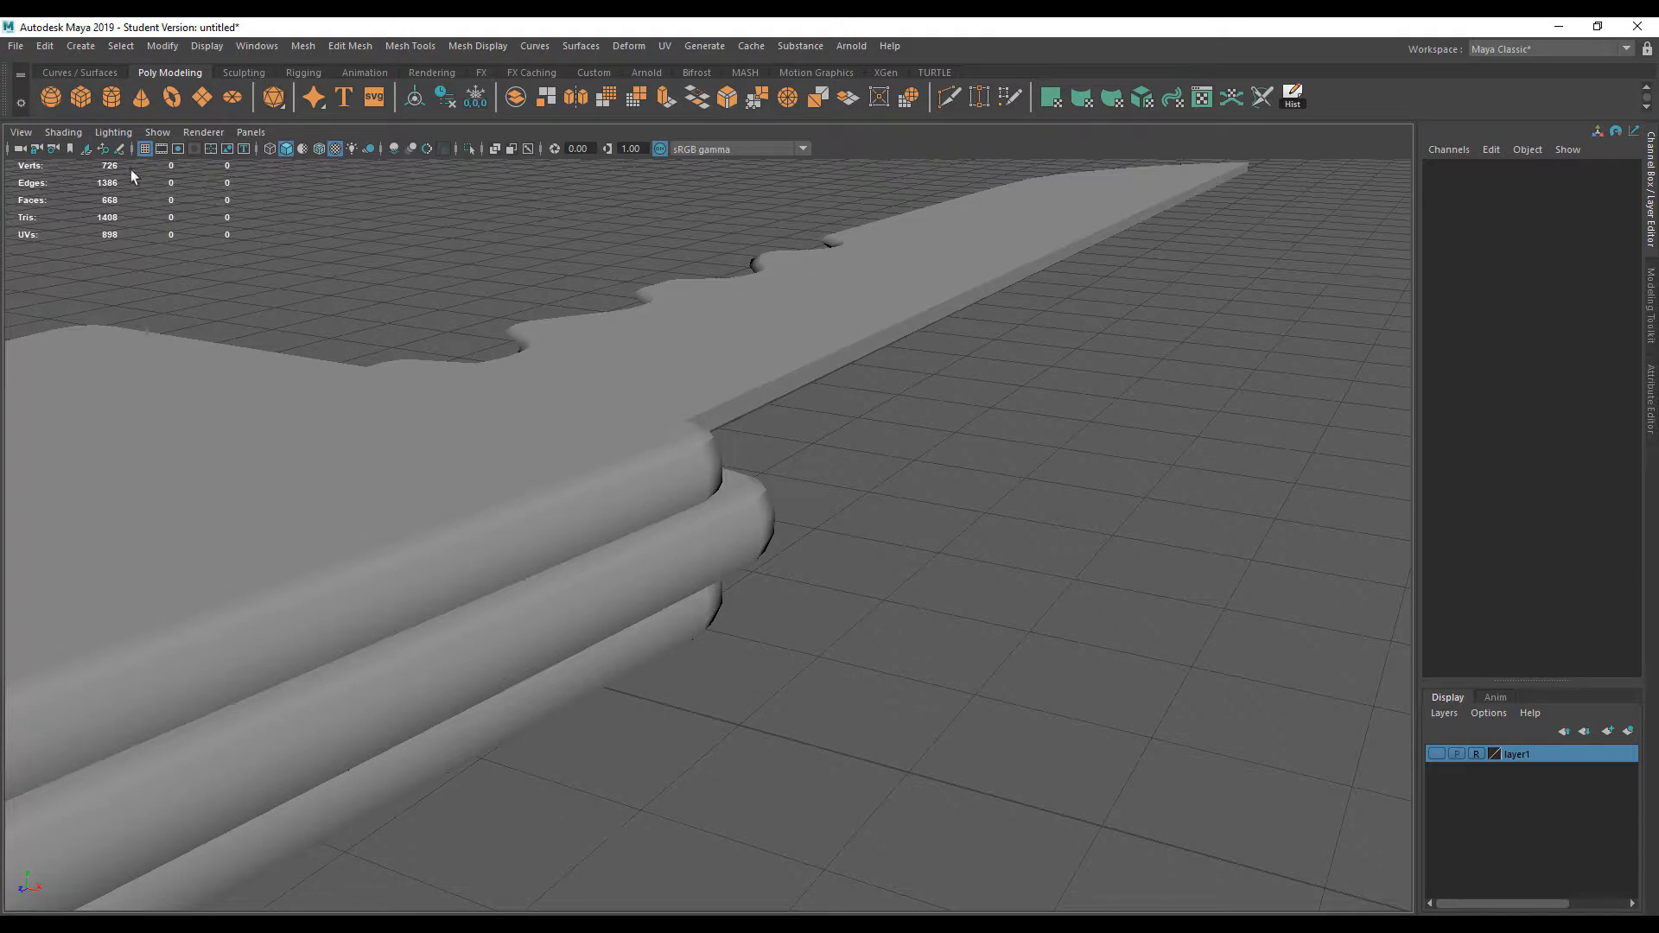
Create a new cube and move it to the slabs' side edge at about Translate X 41.02, Y 19.415, Z 37.595
{"action": "left_click", "coordinate": [79, 95]}
{"action": "scroll", "coordinate": [615, 685], "scroll_direction": "down", "scroll_amount": 9}
{"action": "scroll", "coordinate": [614, 684], "scroll_direction": "up", "scroll_amount": 3}
{"action": "key", "text": "space"}
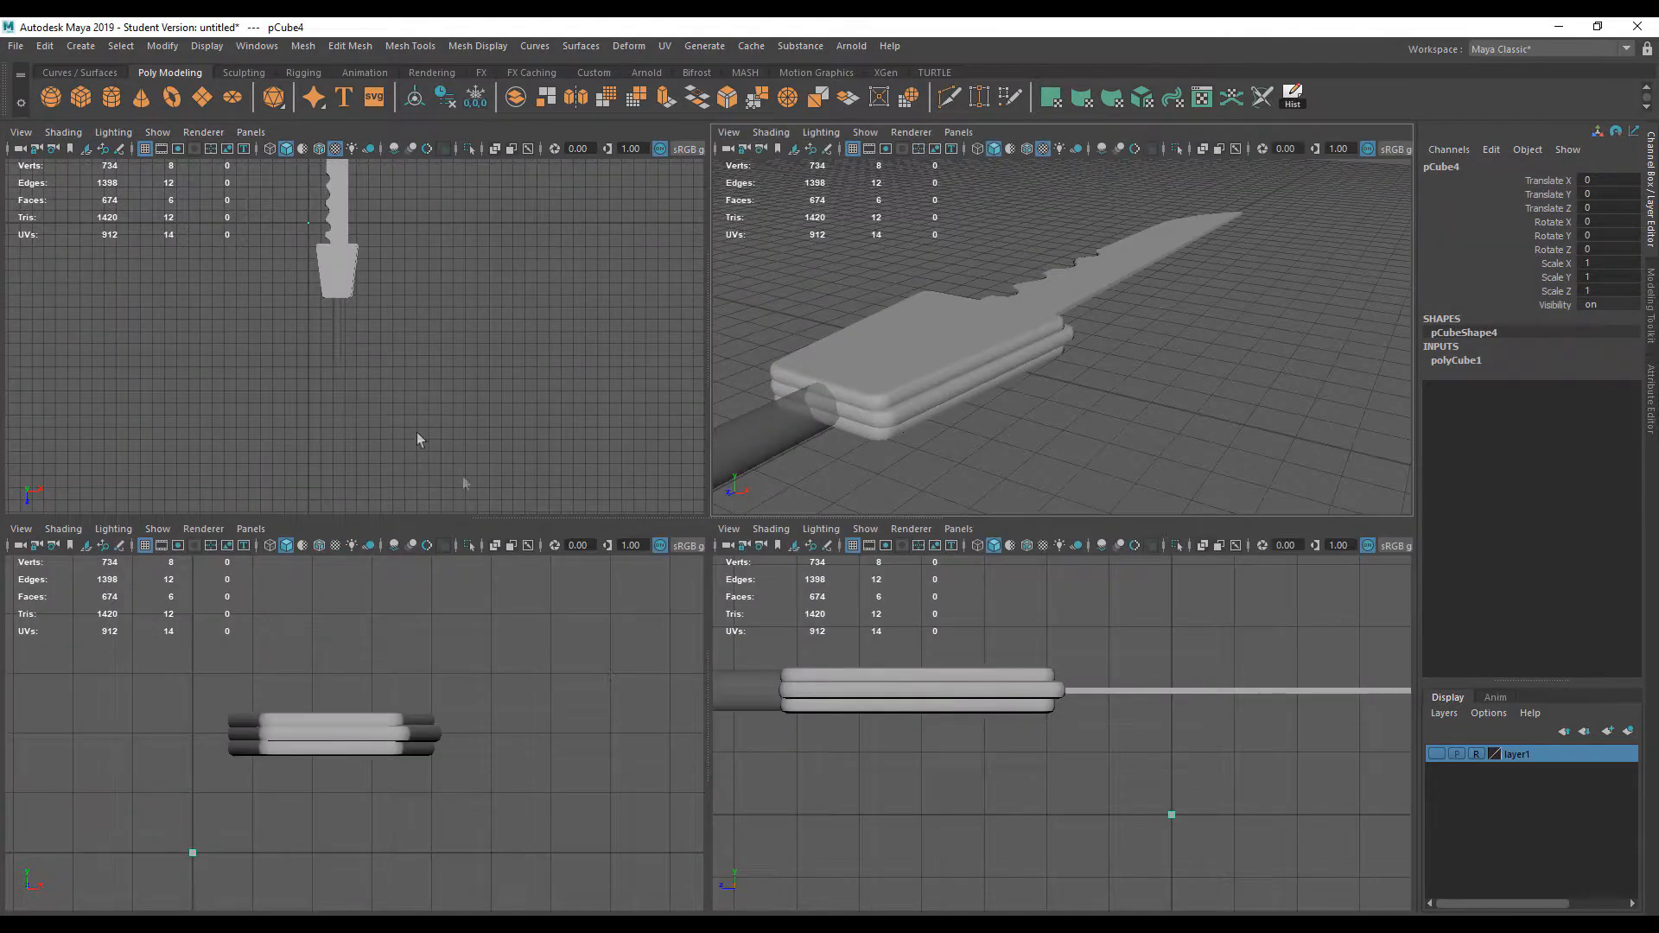
{"action": "key", "text": "space"}
{"action": "key", "text": "w"}
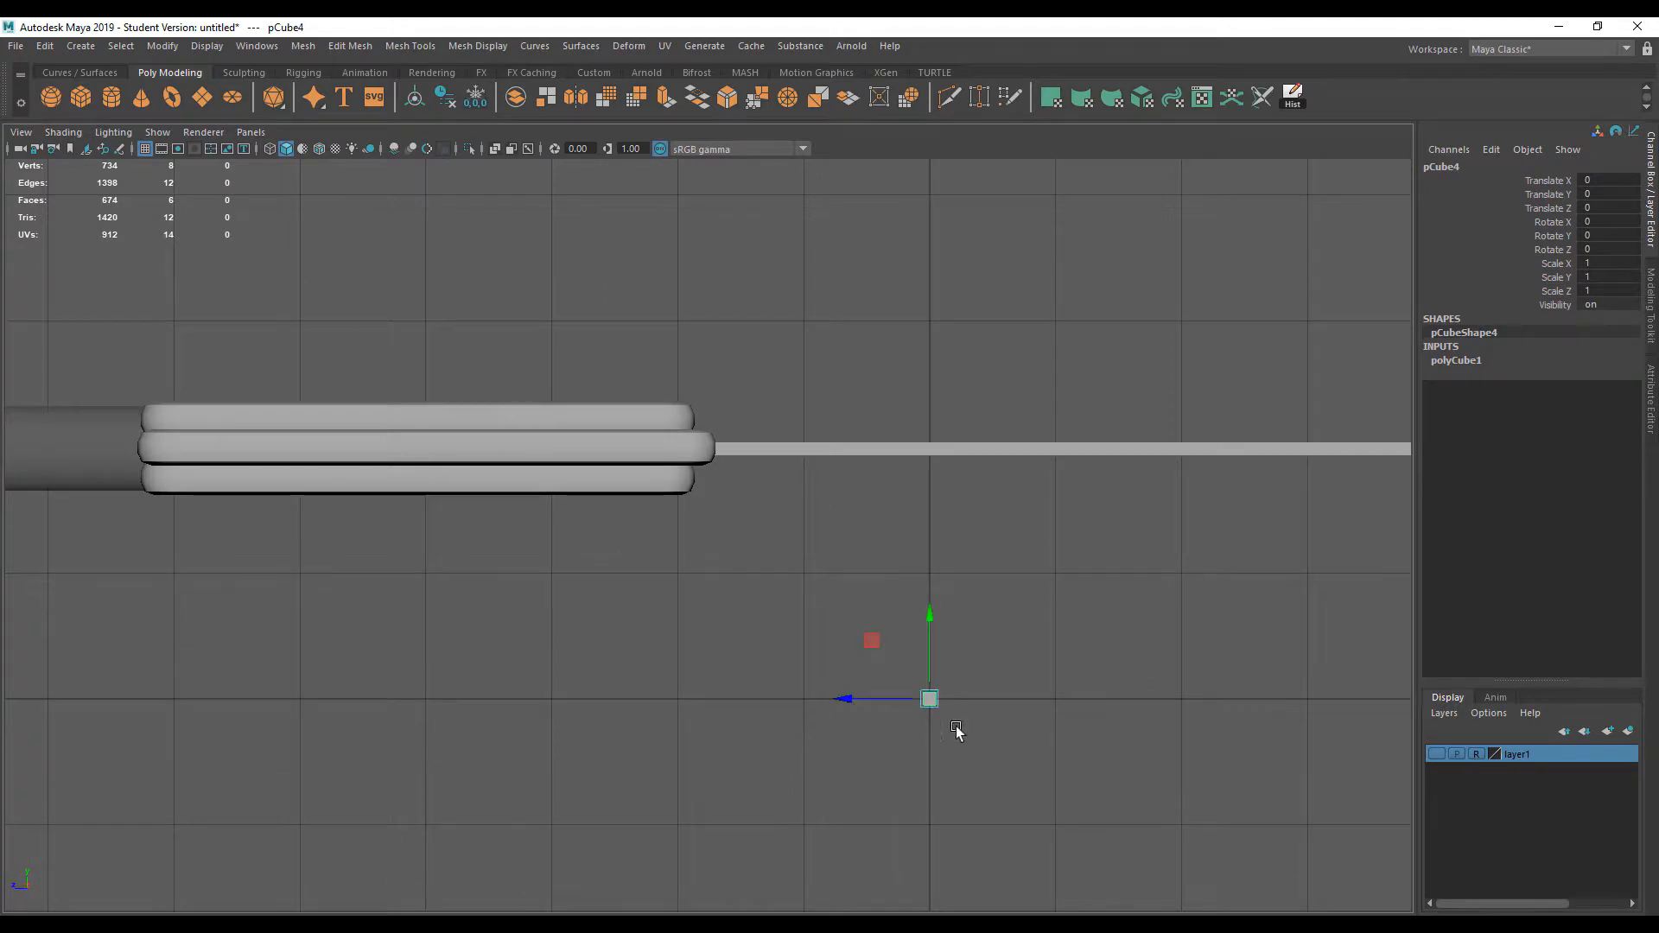
{"action": "left_click_drag", "start_coordinate": [927, 697], "coordinate": [453, 452]}
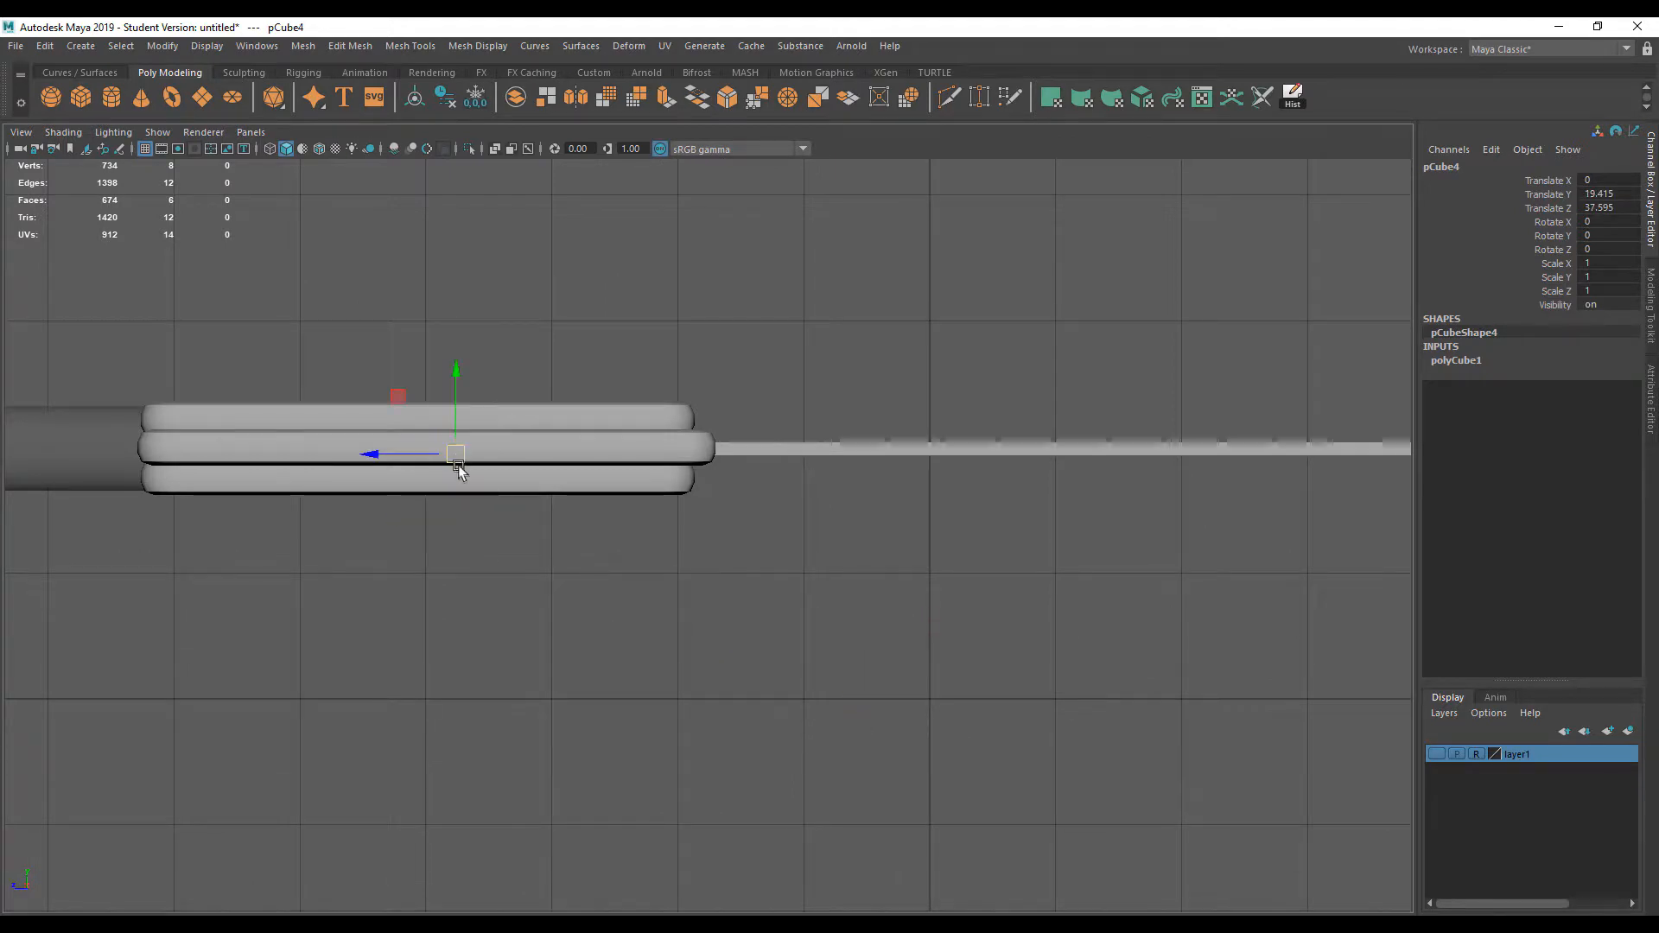
{"action": "key", "text": "space"}
{"action": "key", "text": "space"}
{"action": "left_click_drag", "start_coordinate": [698, 396], "coordinate": [795, 393]}
{"action": "key", "text": "space"}
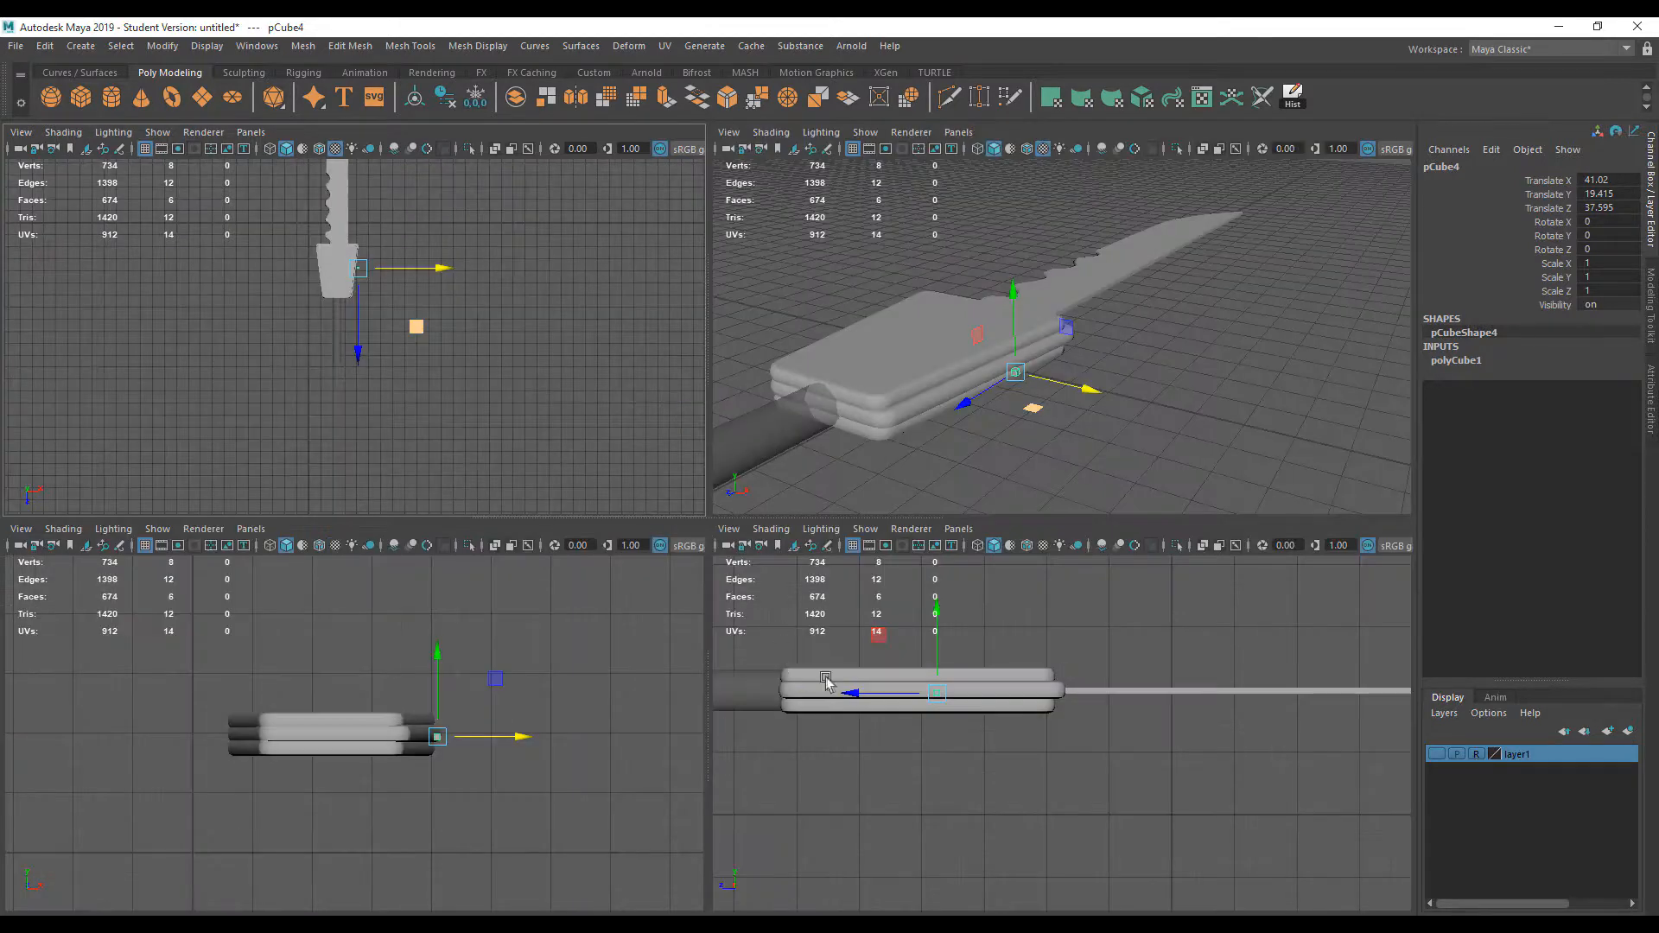
Scale the cube into an elongated box of about 6.704 in X, 4.916 in Y and 10.91 in Z
{"action": "key", "text": "space"}
{"action": "key", "text": "r"}
{"action": "left_click_drag", "start_coordinate": [455, 453], "coordinate": [513, 456]}
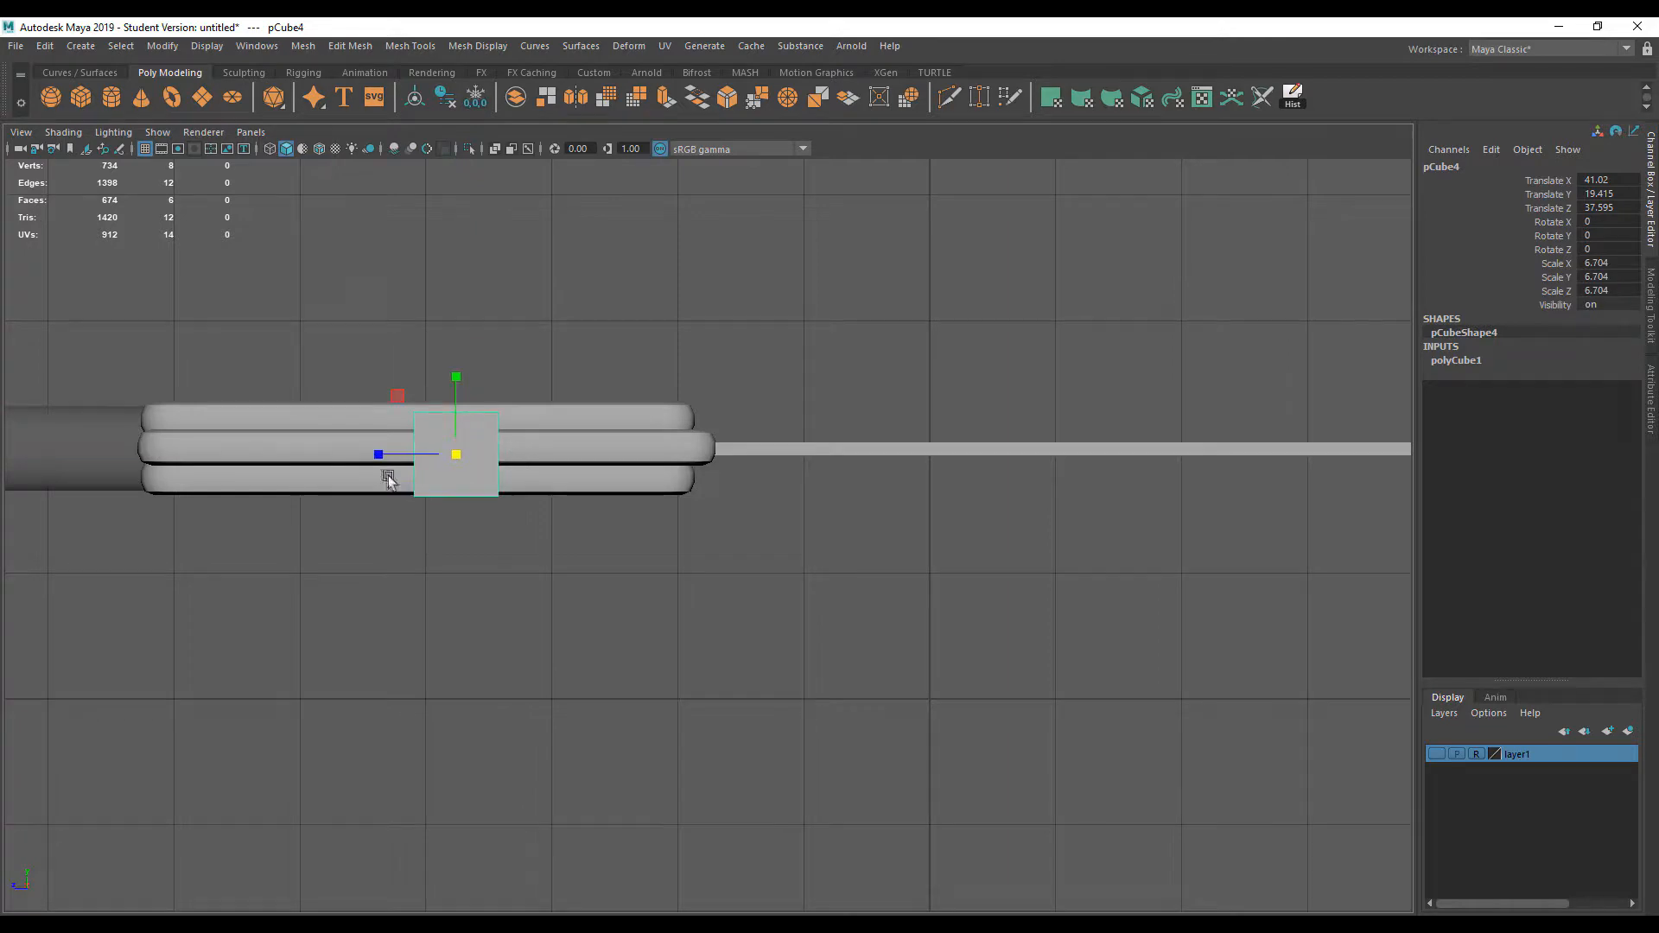
{"action": "left_click_drag", "start_coordinate": [376, 451], "coordinate": [309, 445]}
{"action": "left_click_drag", "start_coordinate": [457, 377], "coordinate": [458, 390]}
Move the box outward to Translate X about 42.588 and toward the blade to Translate Z about 25.253
{"action": "left_click_drag", "start_coordinate": [412, 455], "coordinate": [467, 455]}
{"action": "key", "text": "space"}
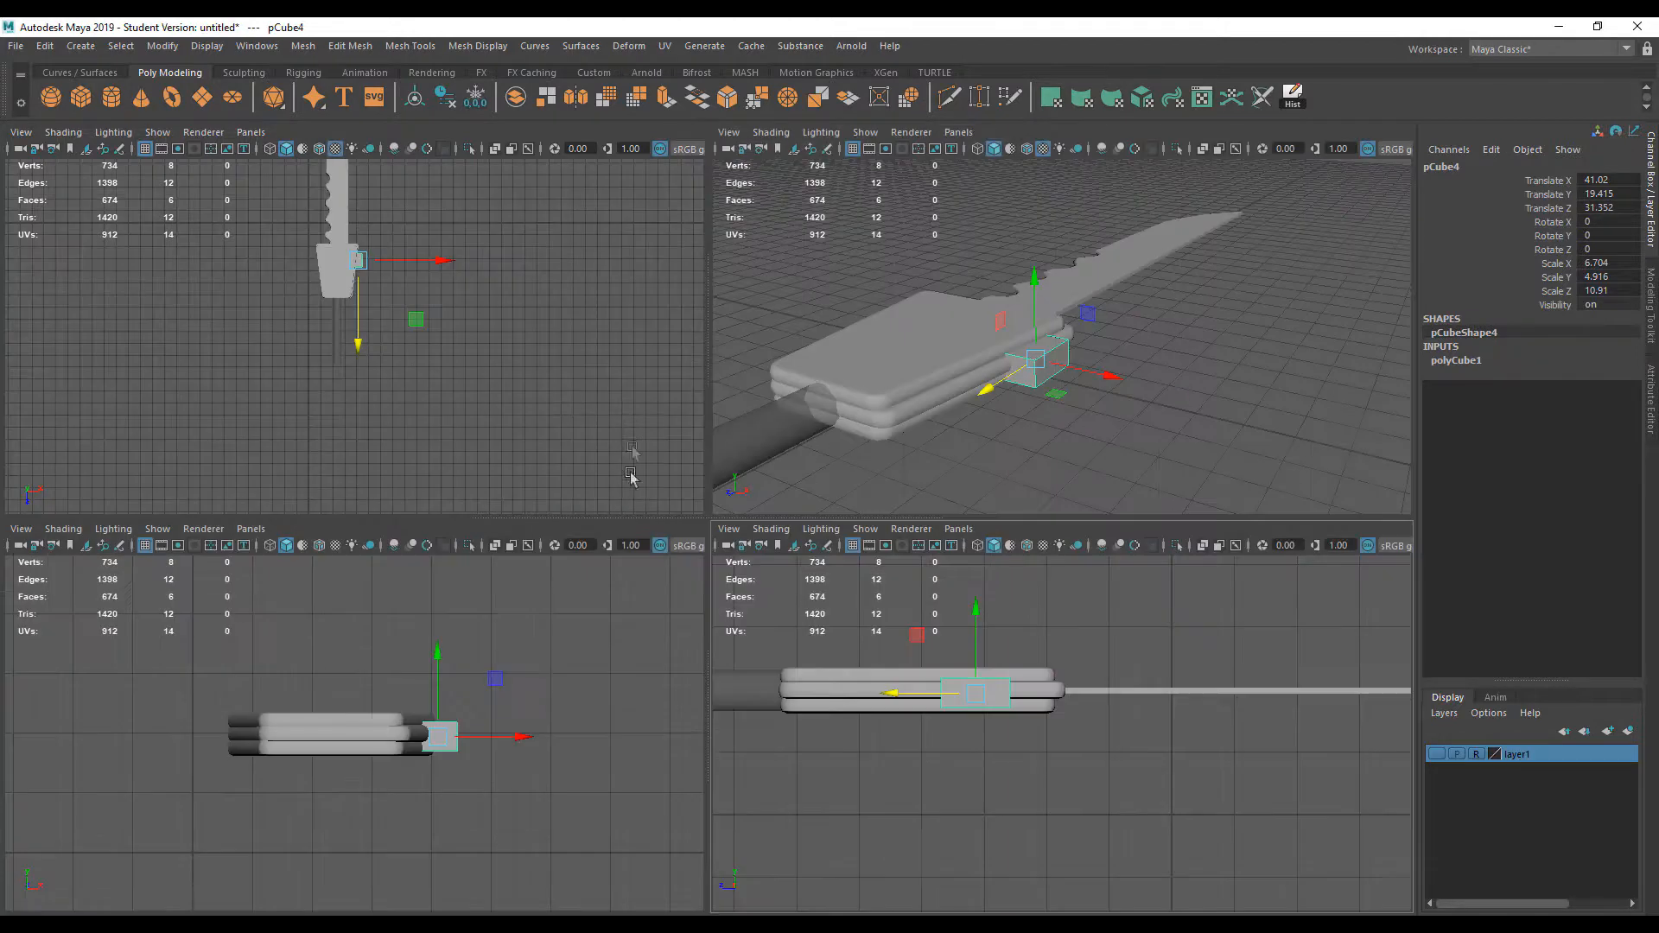
{"action": "key", "text": "space"}
{"action": "key", "text": "f"}
{"action": "scroll", "coordinate": [509, 469], "scroll_direction": "down", "scroll_amount": 3}
{"action": "scroll", "coordinate": [509, 470], "scroll_direction": "up", "scroll_amount": 1}
{"action": "scroll", "coordinate": [509, 469], "scroll_direction": "down", "scroll_amount": 6}
{"action": "middle_click_drag", "start_coordinate": [509, 435], "coordinate": [394, 466], "text": "alt"}
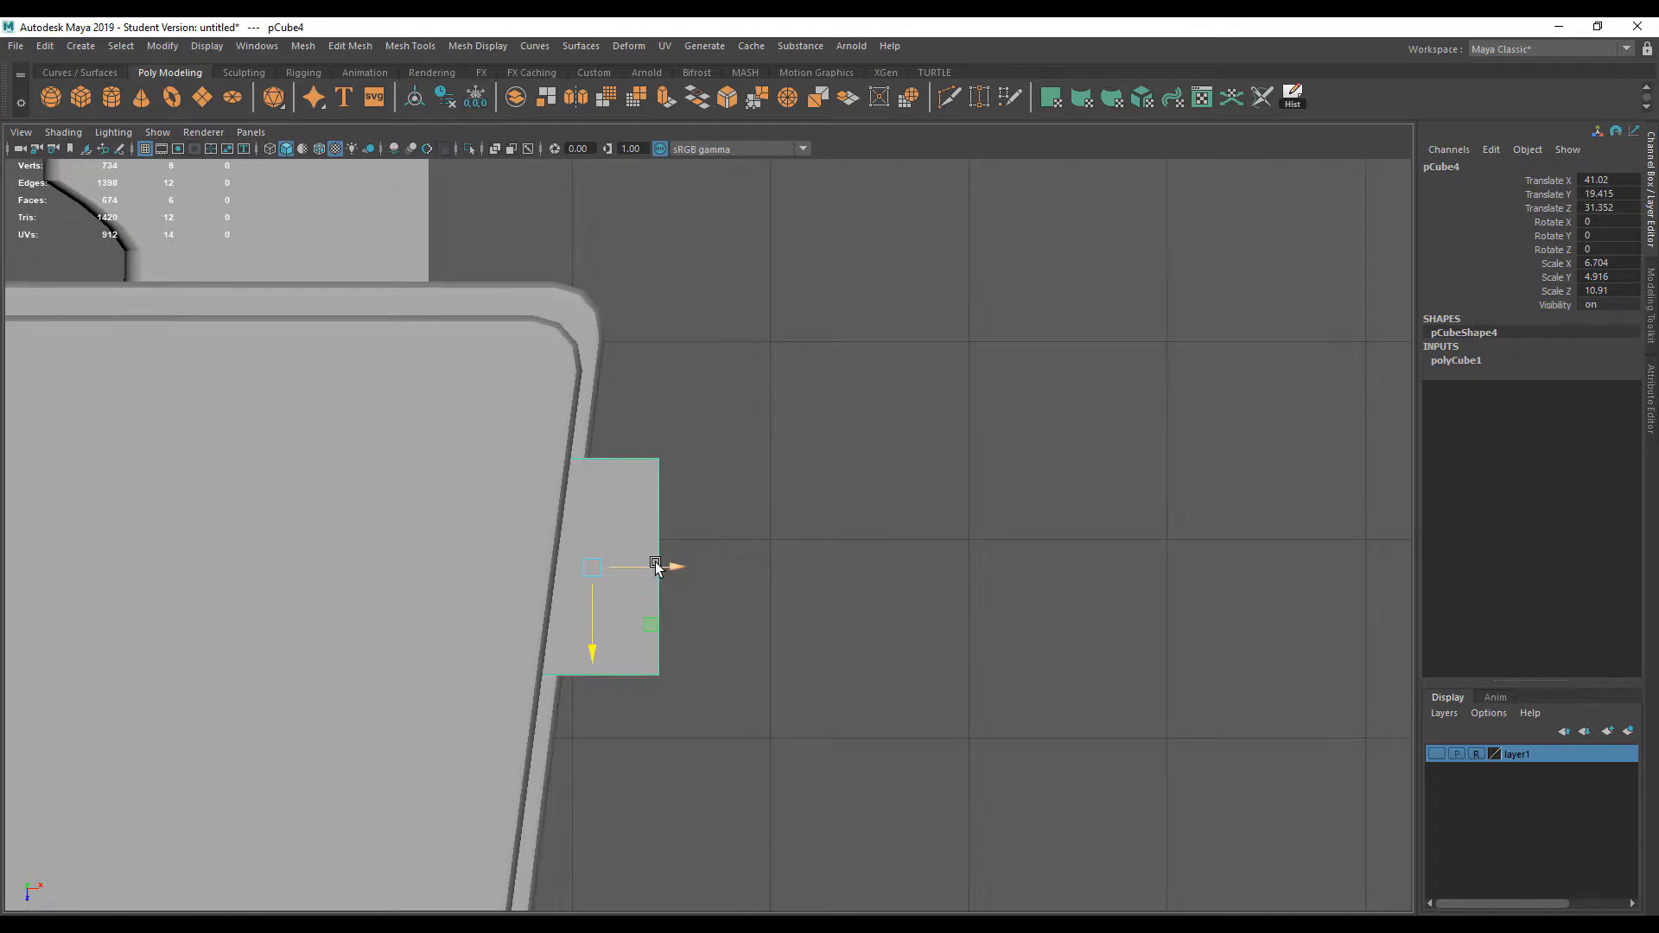
{"action": "left_click_drag", "start_coordinate": [655, 565], "coordinate": [685, 491]}
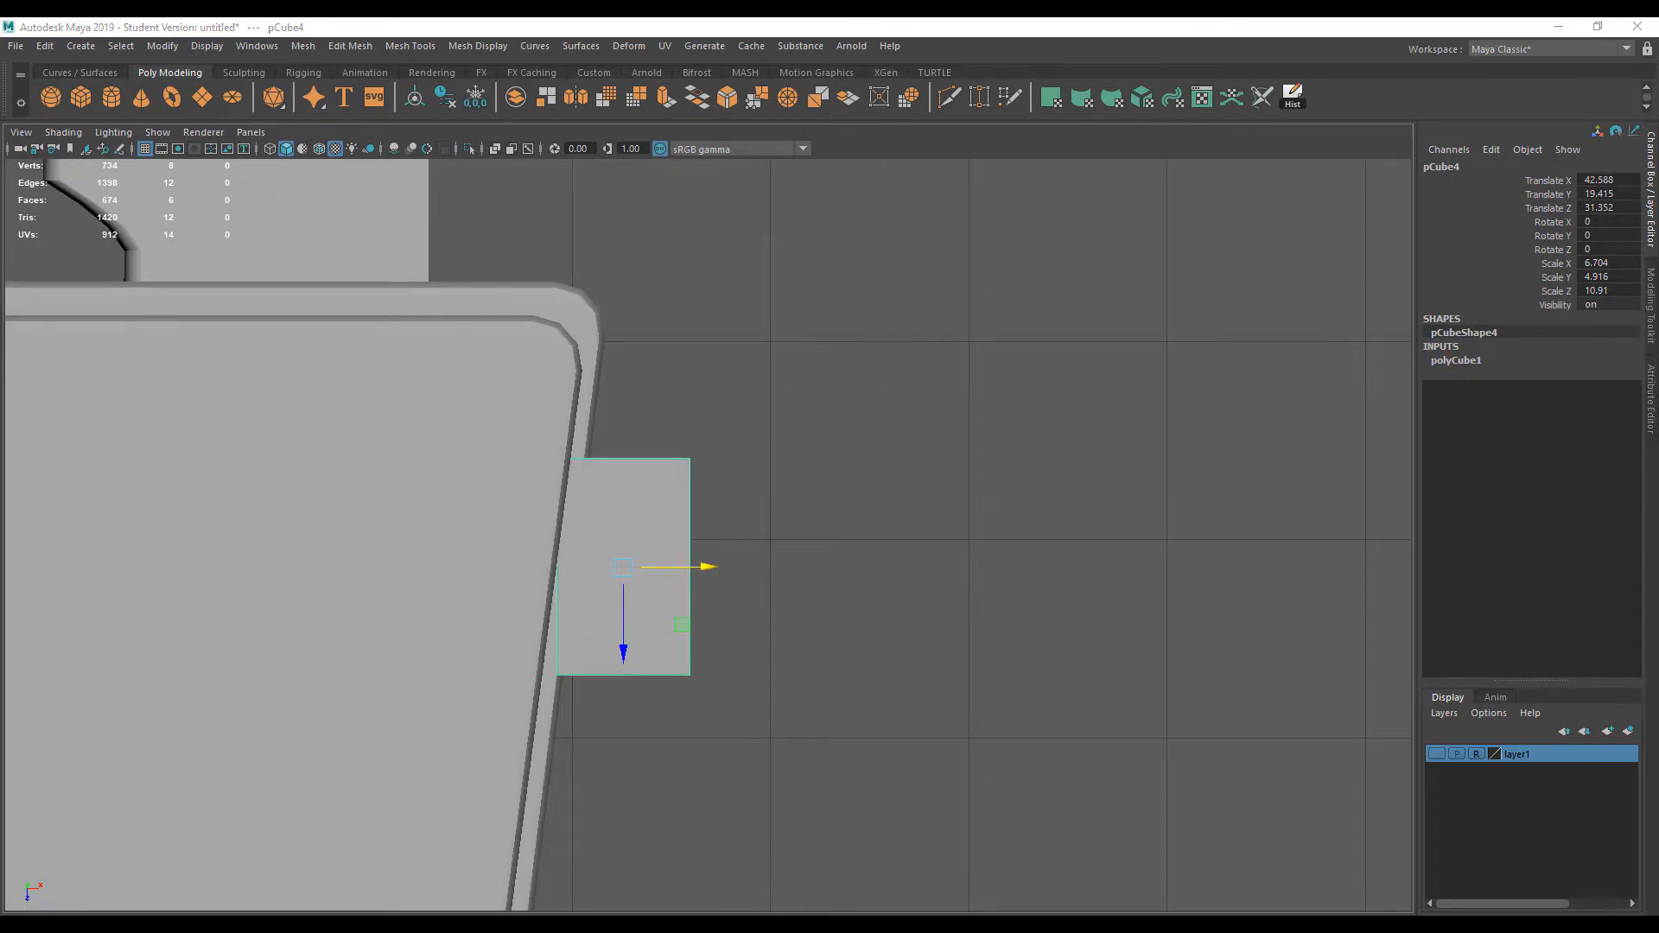
{"action": "left_click_drag", "start_coordinate": [629, 656], "coordinate": [630, 519]}
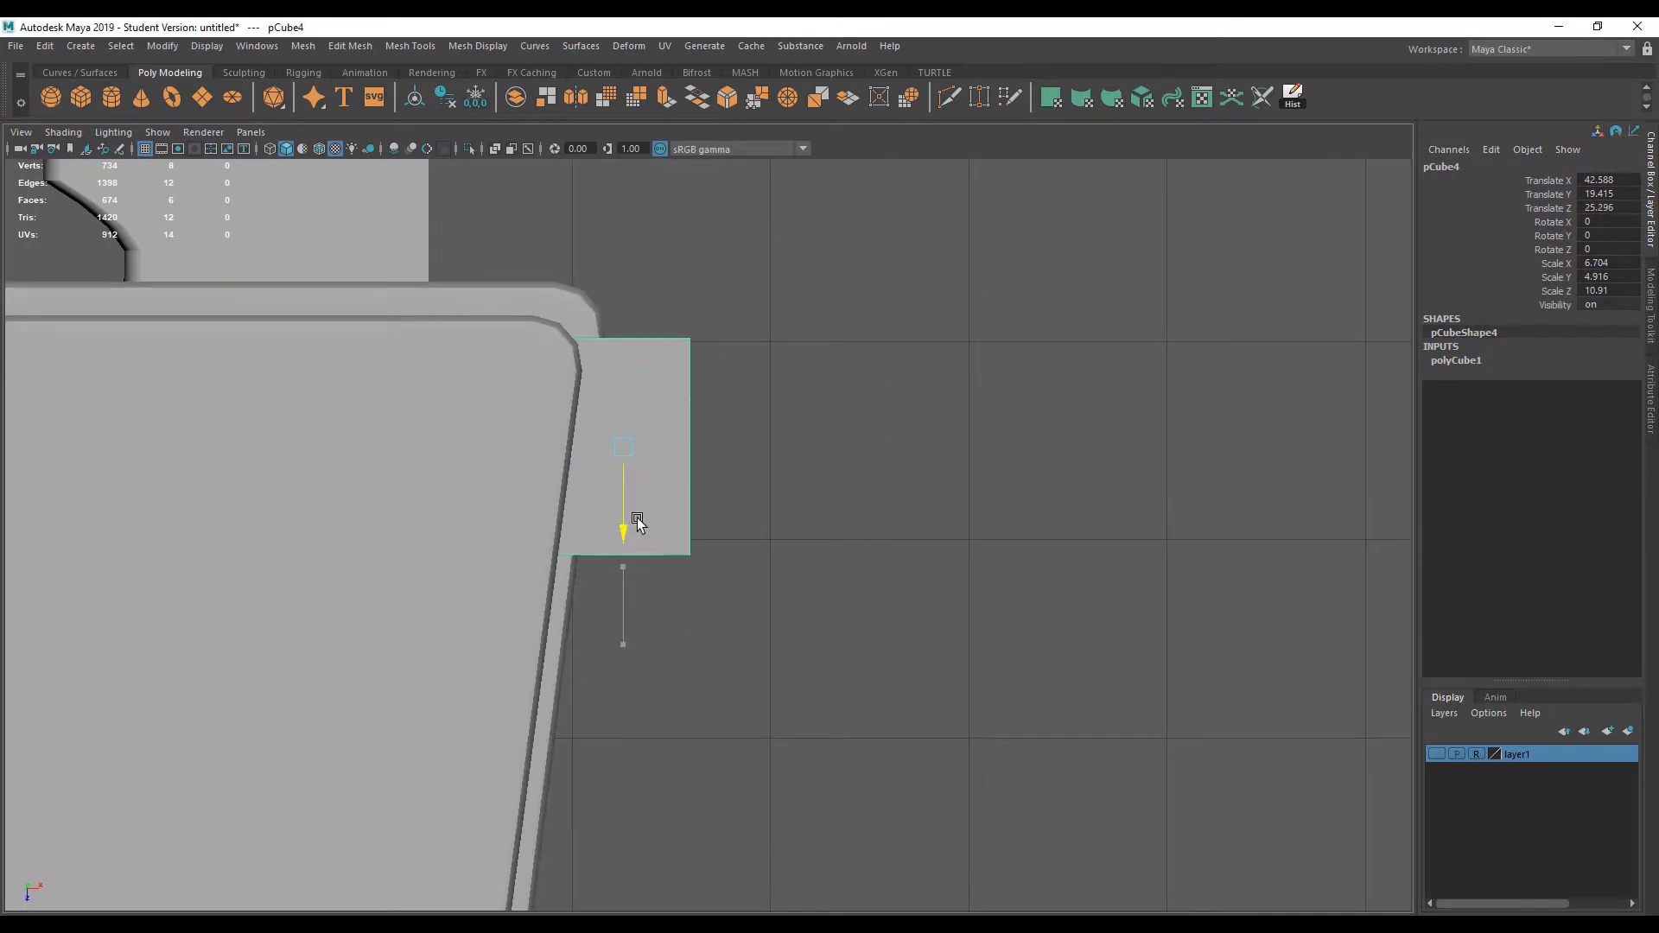
Fine-tune the box's position along the slabs and vertically so it sits centred over the stacked layers' side
{"action": "key", "text": "space"}
{"action": "key", "text": "space"}
{"action": "left_click_drag", "start_coordinate": [762, 560], "coordinate": [692, 484], "text": "alt"}
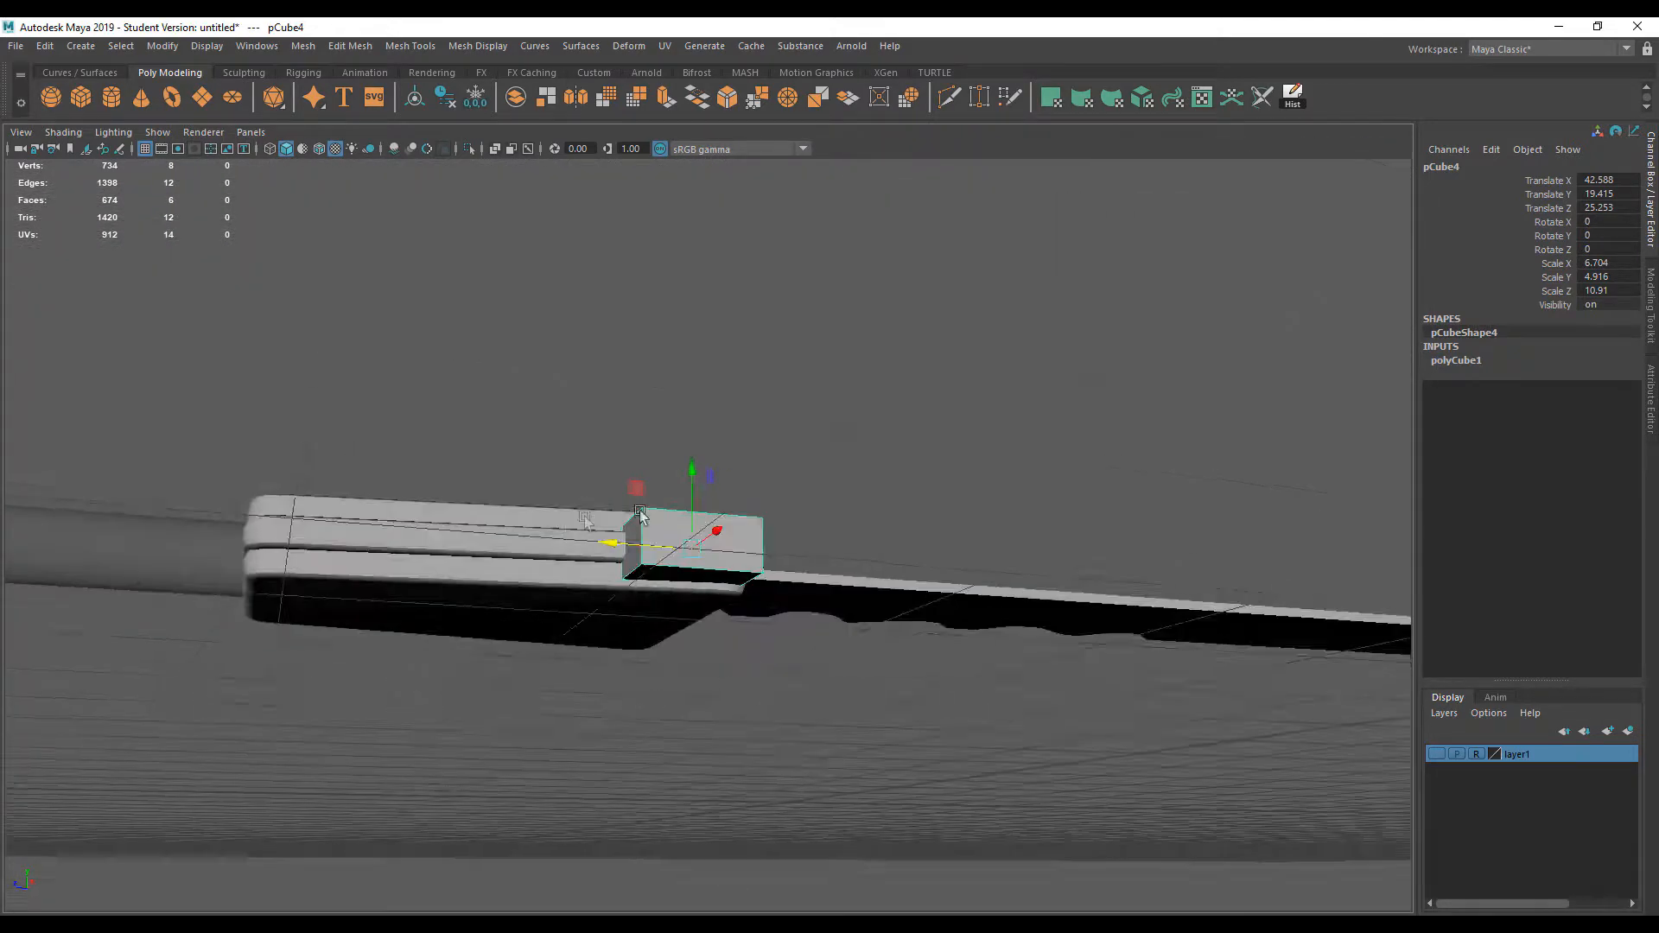
{"action": "right_click_drag", "start_coordinate": [692, 484], "coordinate": [899, 674], "text": "alt"}
{"action": "left_click_drag", "start_coordinate": [900, 674], "coordinate": [642, 625], "text": "alt"}
{"action": "left_click_drag", "start_coordinate": [566, 573], "coordinate": [503, 564]}
{"action": "left_click_drag", "start_coordinate": [609, 503], "coordinate": [610, 497]}
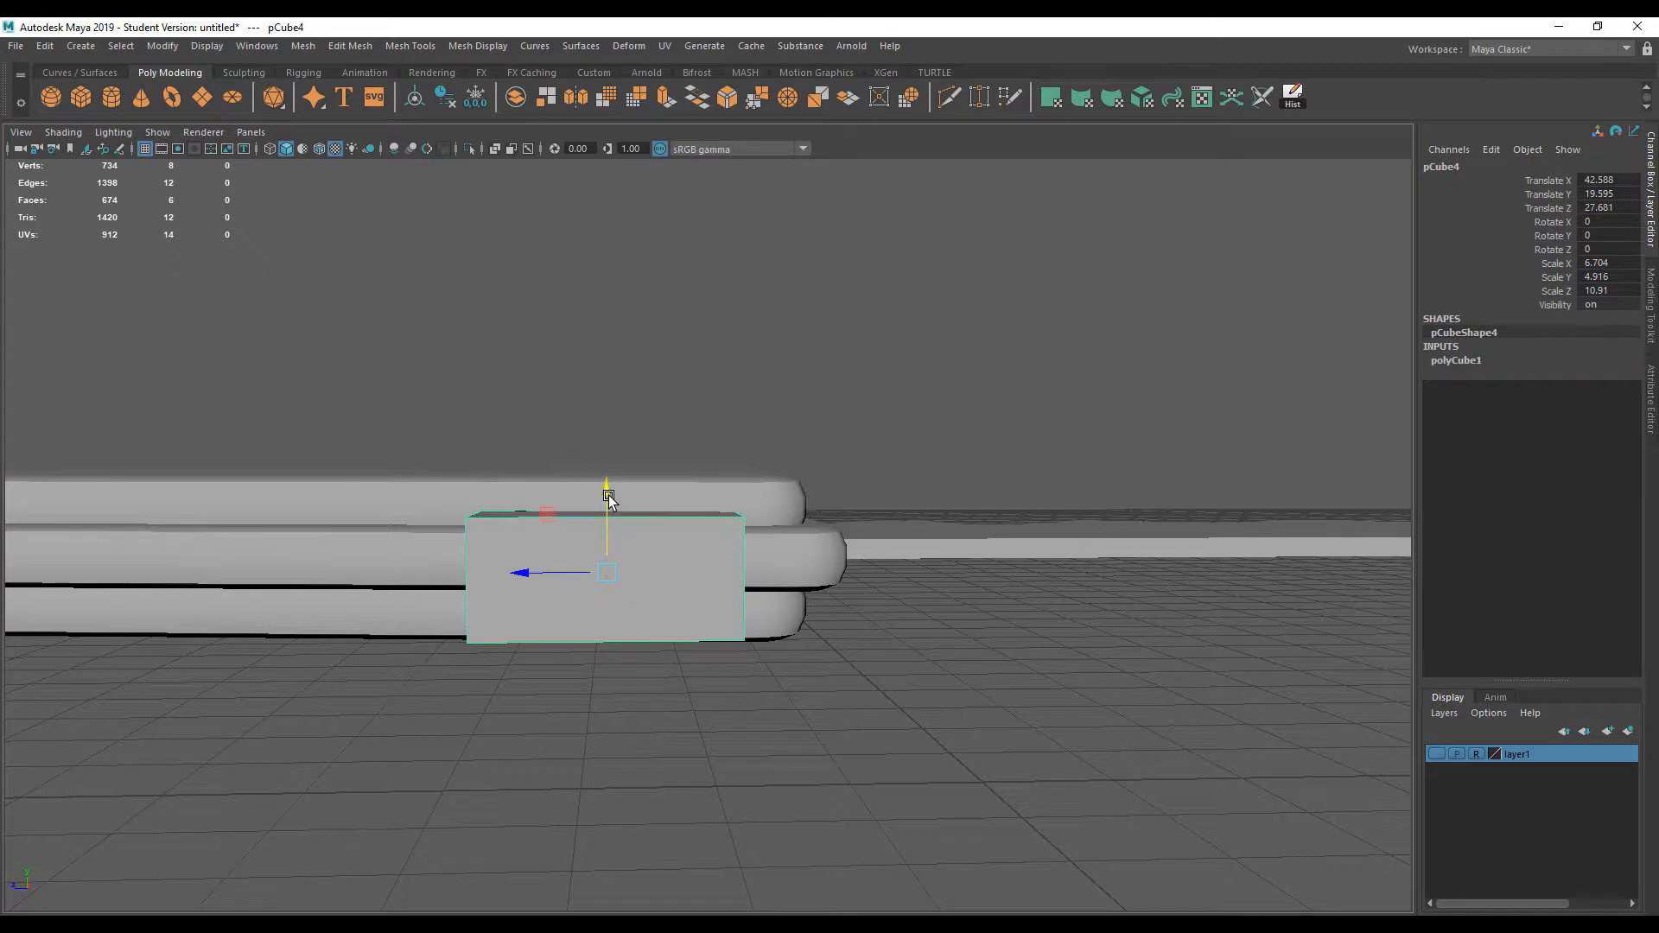
{"action": "left_click_drag", "start_coordinate": [536, 578], "coordinate": [546, 576]}
{"action": "left_click_drag", "start_coordinate": [606, 497], "coordinate": [608, 510]}
{"action": "left_click_drag", "start_coordinate": [609, 665], "coordinate": [599, 614], "text": "alt"}
{"action": "key", "text": "w"}
{"action": "left_click_drag", "start_coordinate": [606, 496], "coordinate": [606, 507]}
Insert two edge loops across the box's length and spread them apart toward its ends
{"action": "left_click_drag", "start_coordinate": [581, 636], "coordinate": [667, 572], "text": "alt"}
{"action": "right_click_drag", "start_coordinate": [667, 510], "coordinate": [624, 535], "text": "shift"}
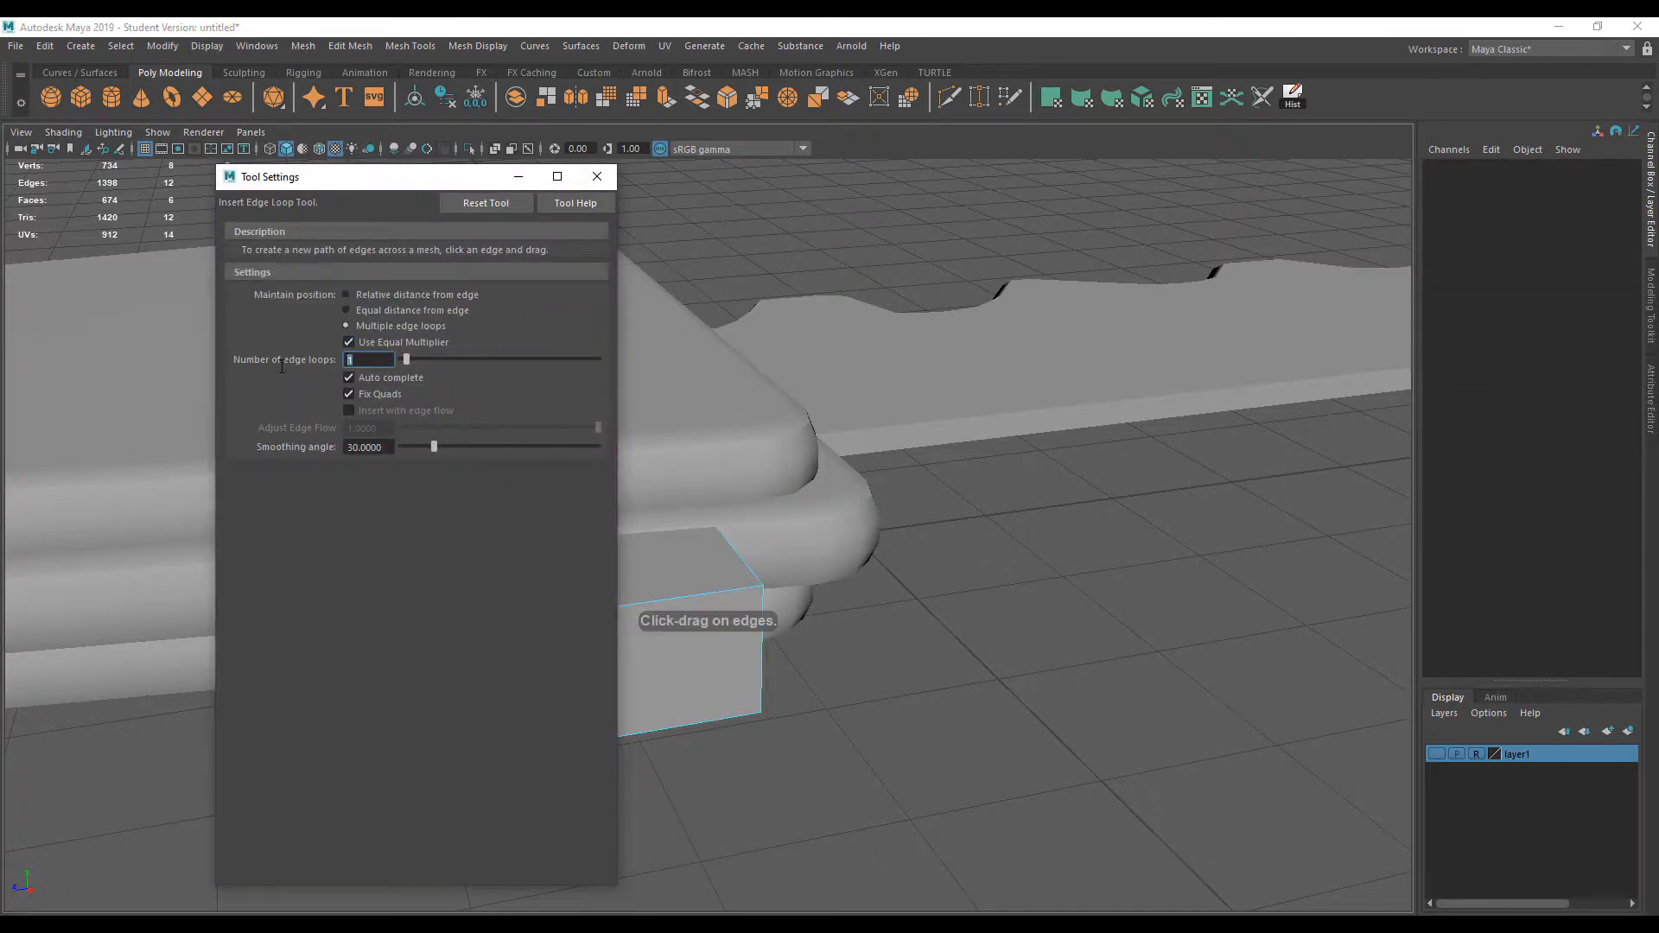
{"action": "left_click", "coordinate": [597, 176]}
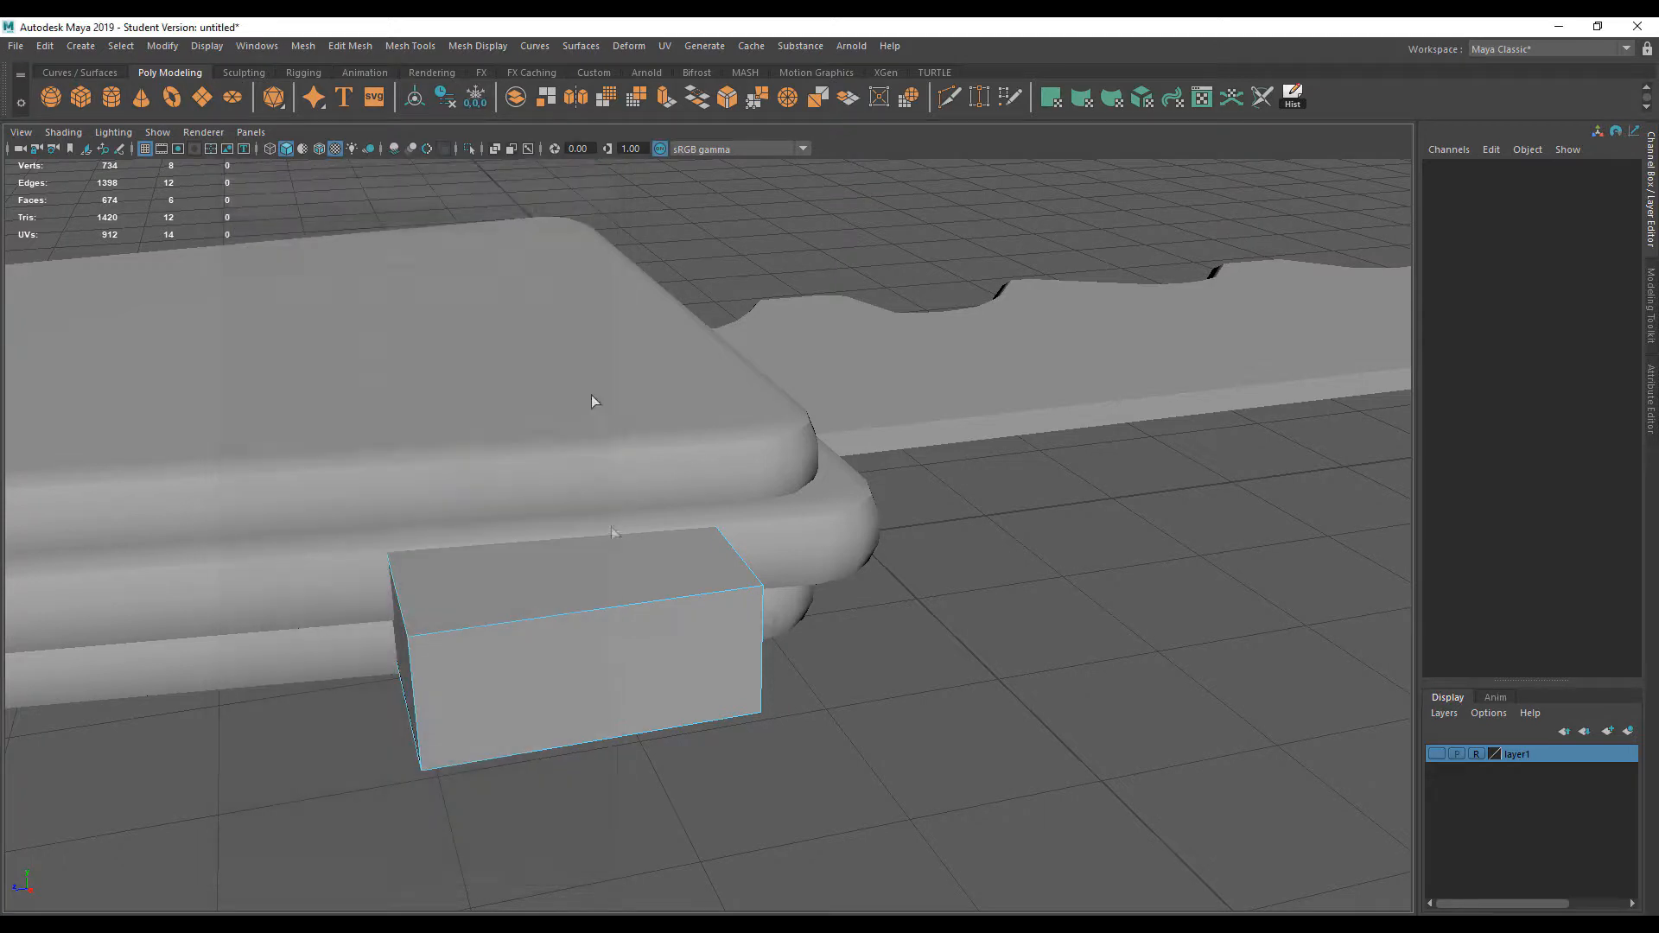
{"action": "left_click", "coordinate": [510, 623]}
{"action": "key", "text": "w"}
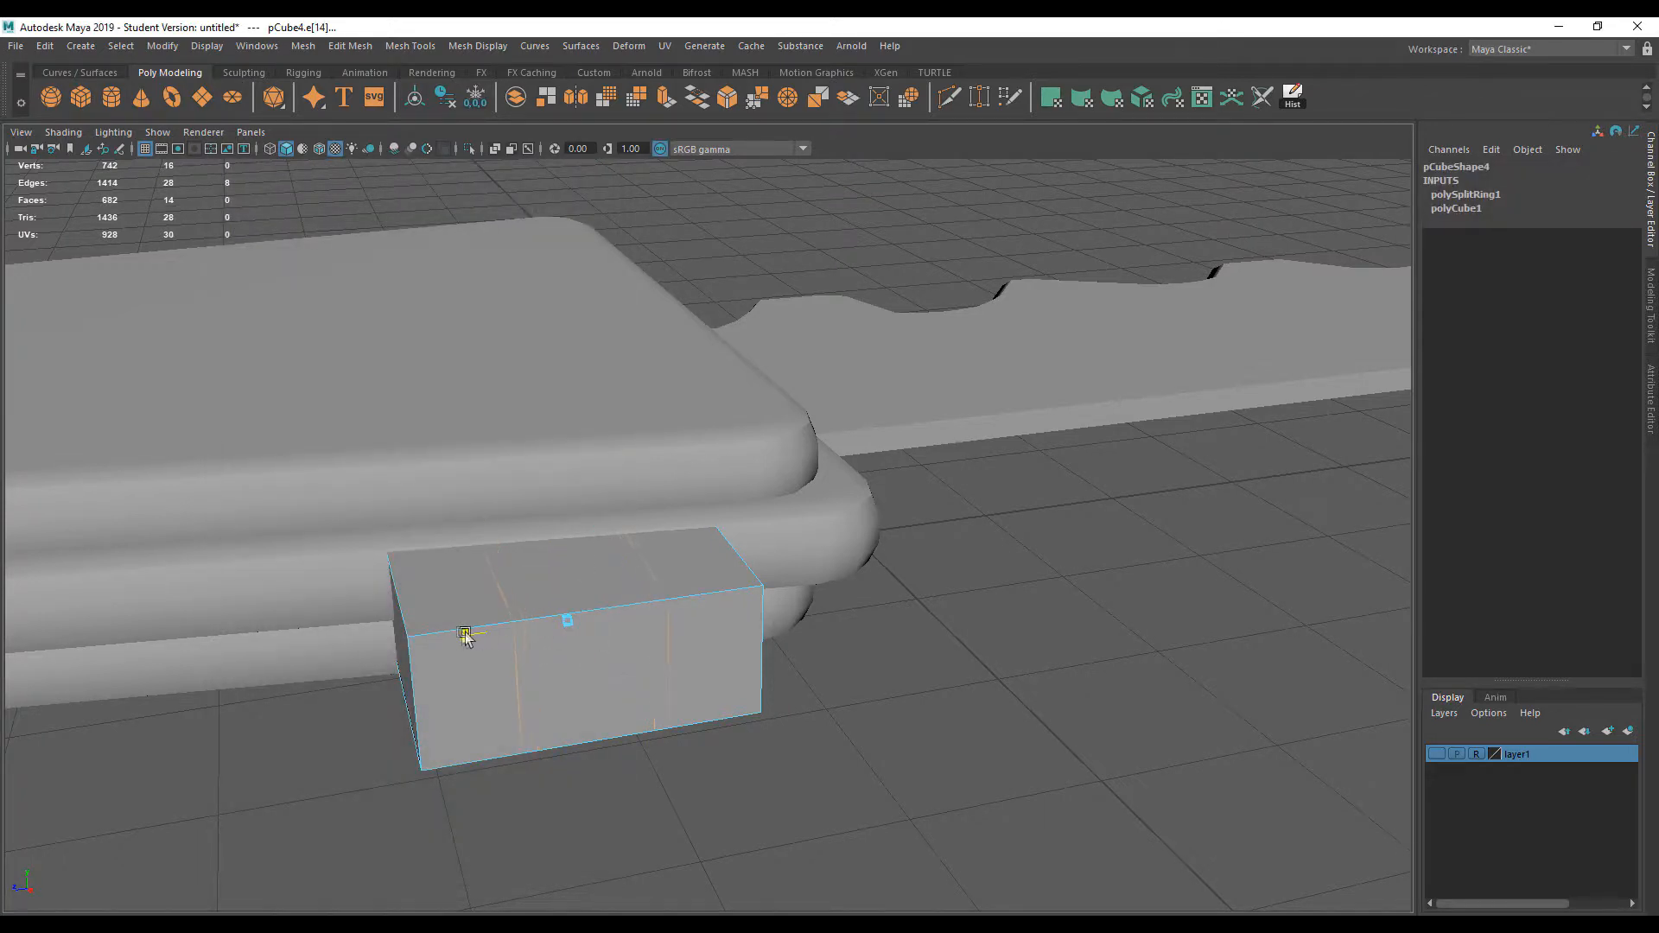
{"action": "left_click_drag", "start_coordinate": [455, 643], "coordinate": [555, 689], "text": "alt"}
{"action": "mouse_move", "coordinate": [557, 624]}
{"action": "right_mouse_down"}
{"action": "mouse_move", "coordinate": [719, 558]}
{"action": "mouse_move", "coordinate": [827, 325]}
{"action": "mouse_move", "coordinate": [652, 580]}
{"action": "mouse_move", "coordinate": [554, 622]}
{"action": "right_mouse_up"}
{"action": "right_click_drag", "start_coordinate": [596, 391], "coordinate": [610, 423]}
Insert a single lengthwise edge loop around the box and move it inward toward the slabs
{"action": "right_click_drag", "start_coordinate": [657, 595], "coordinate": [620, 531], "text": "shift"}
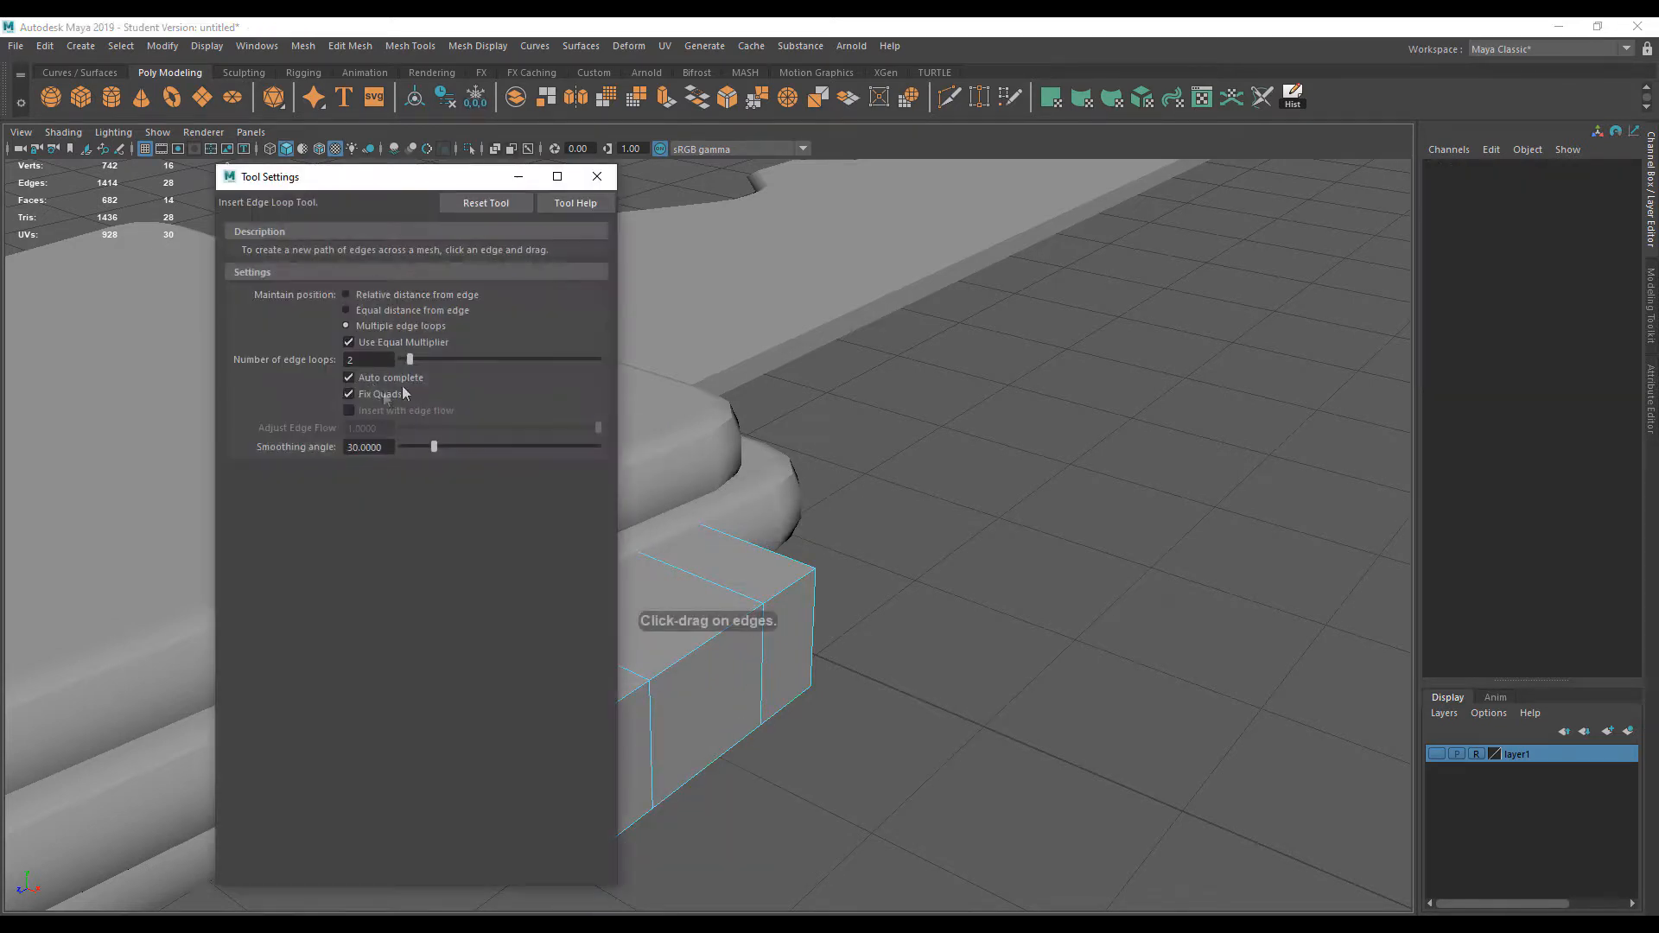
{"action": "left_click", "coordinate": [597, 175]}
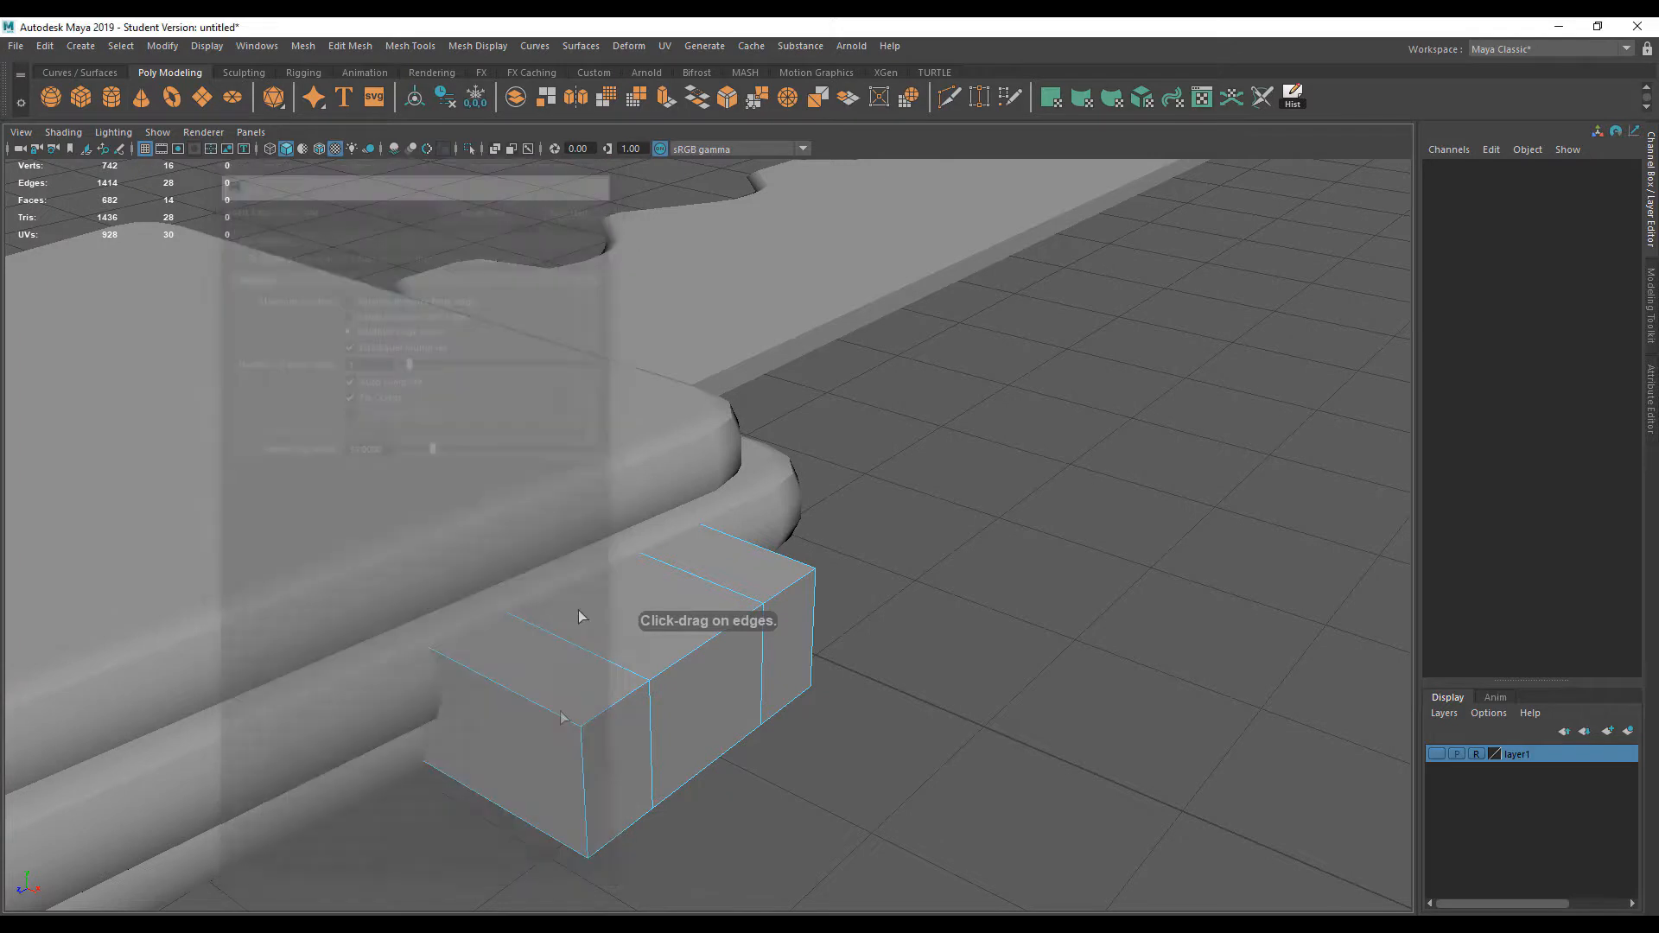
{"action": "left_click", "coordinate": [495, 682]}
{"action": "key", "text": "w"}
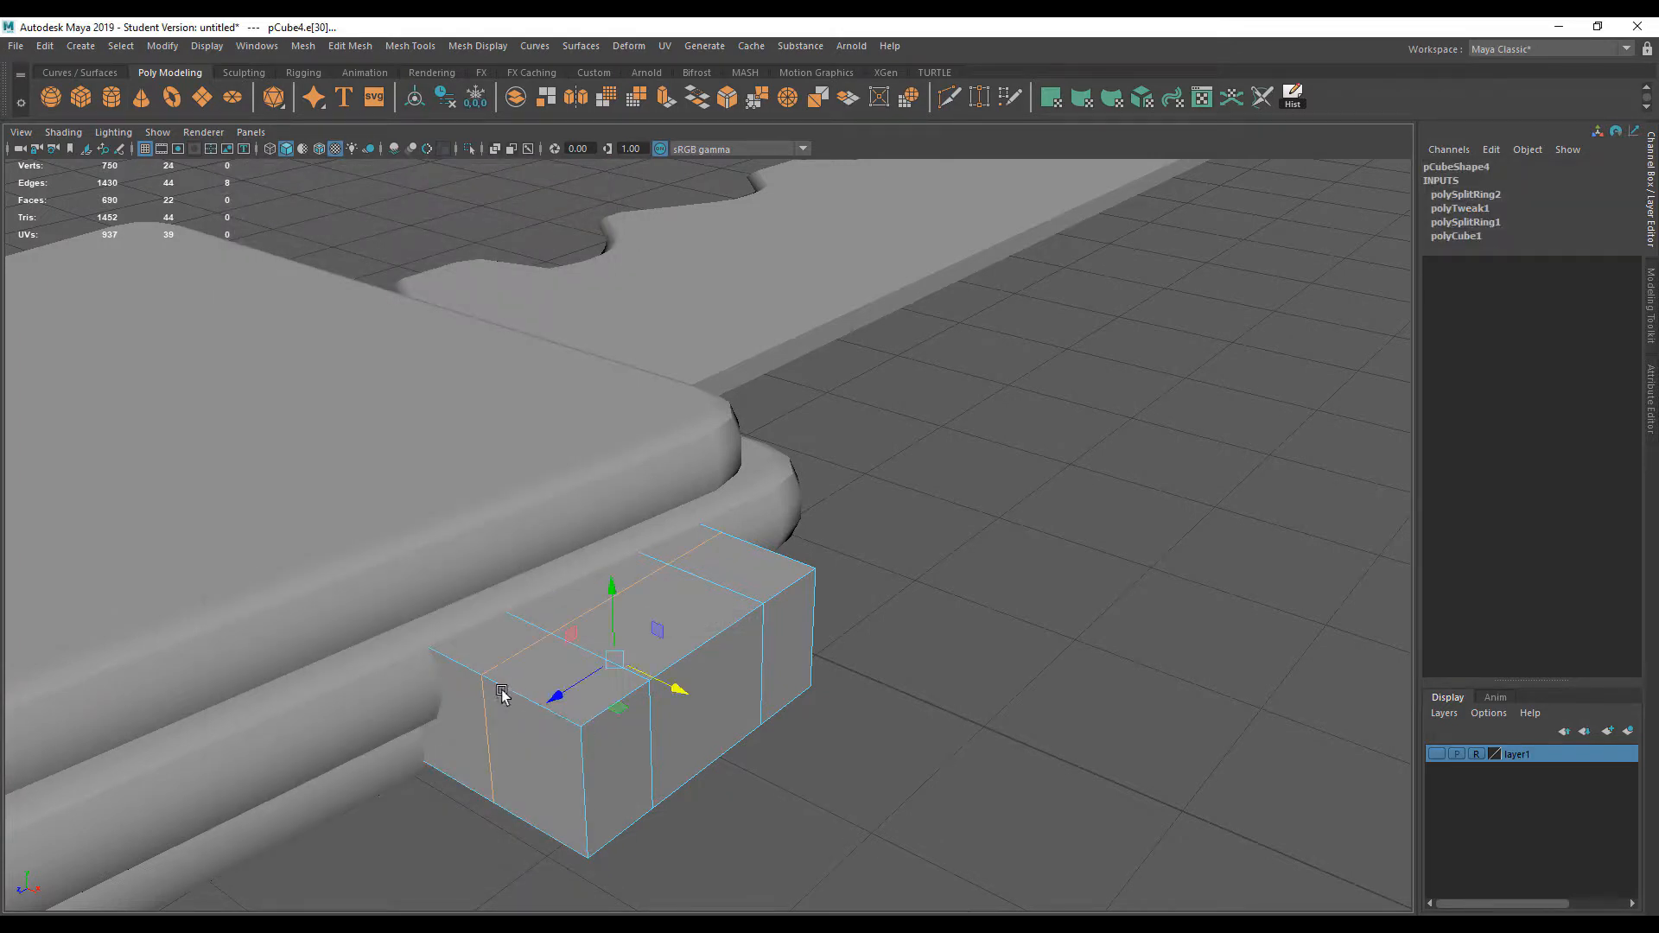
{"action": "left_click_drag", "start_coordinate": [671, 688], "coordinate": [629, 667]}
{"action": "left_click_drag", "start_coordinate": [667, 702], "coordinate": [611, 766], "text": "alt"}
{"action": "right_click_drag", "start_coordinate": [593, 454], "coordinate": [683, 433]}
{"action": "left_click_drag", "start_coordinate": [682, 433], "coordinate": [637, 637], "text": "alt"}
Extrude the outer faces of the box's middle section inward with Local Translate Z about -1.541, forming a recess
{"action": "right_click_drag", "start_coordinate": [629, 456], "coordinate": [632, 513]}
{"action": "left_click", "coordinate": [640, 604]}
{"action": "left_click_drag", "start_coordinate": [640, 604], "coordinate": [634, 527], "text": "alt"}
{"action": "left_click", "coordinate": [593, 617], "text": "shift"}
{"action": "left_click_drag", "start_coordinate": [499, 651], "coordinate": [434, 680], "text": "alt"}
{"action": "right_click_drag", "start_coordinate": [562, 542], "coordinate": [564, 590], "text": "shift"}
{"action": "left_click_drag", "start_coordinate": [563, 659], "coordinate": [654, 695], "text": "alt"}
Scale the recessed bar's upper and lower outer edges vertically
{"action": "right_click_drag", "start_coordinate": [381, 610], "coordinate": [588, 543], "text": "alt"}
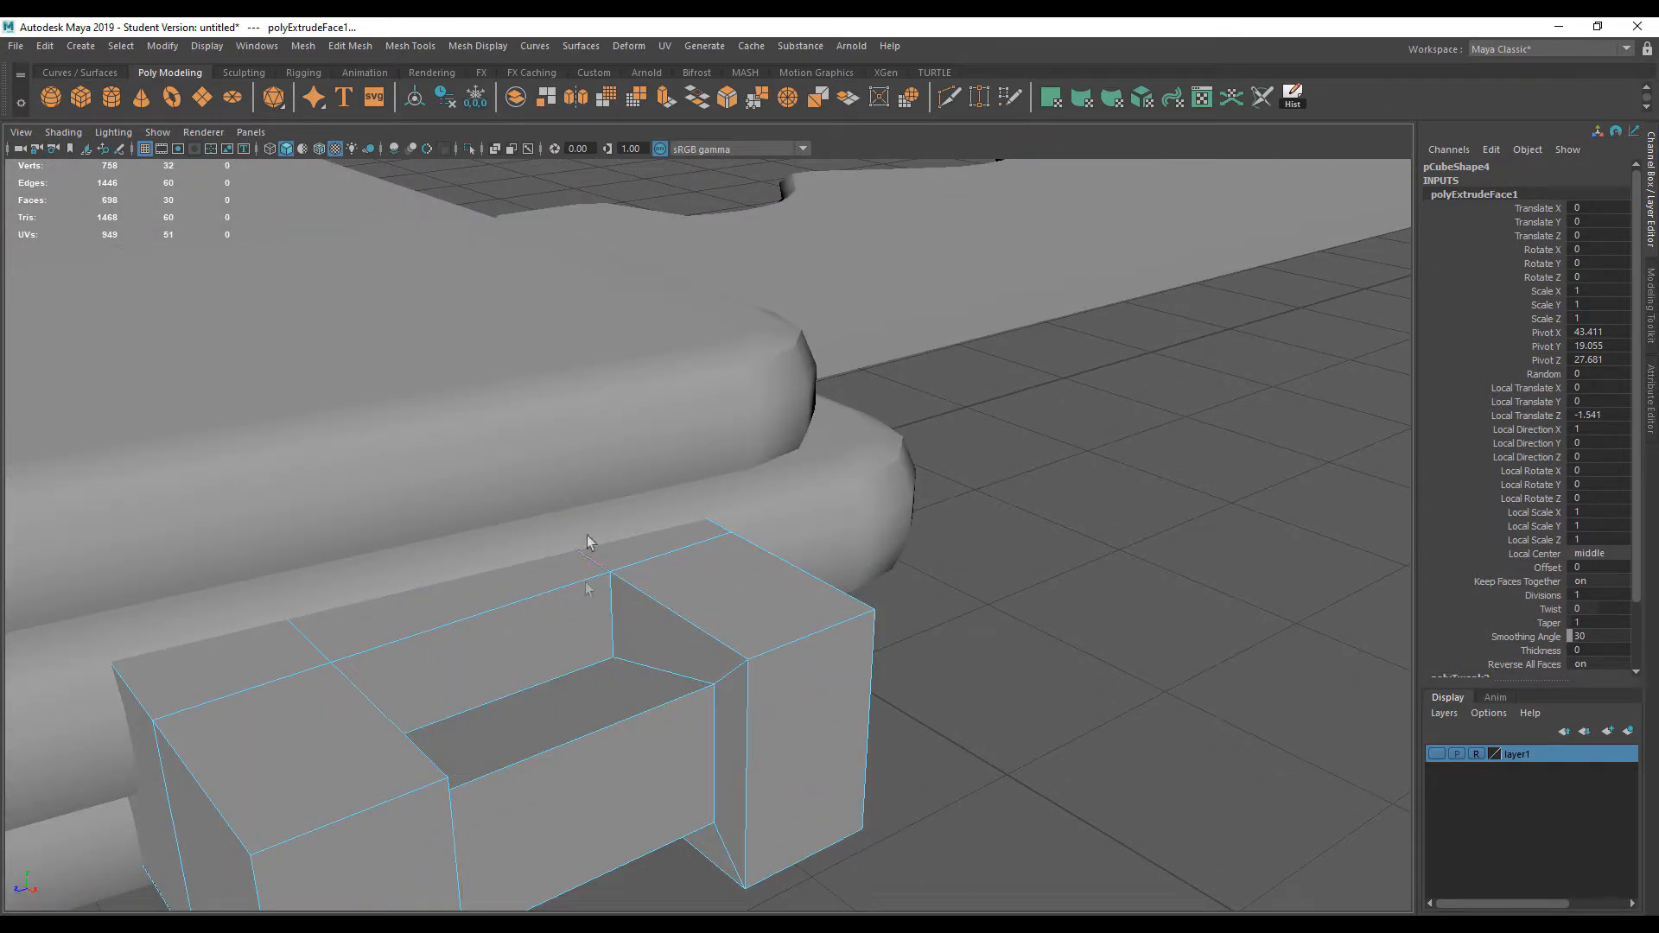
{"action": "left_click", "coordinate": [545, 672]}
{"action": "left_click_drag", "start_coordinate": [542, 672], "coordinate": [493, 586], "text": "alt"}
{"action": "left_click", "coordinate": [426, 538], "text": "shift"}
{"action": "left_click_drag", "start_coordinate": [426, 538], "coordinate": [327, 713], "text": "alt"}
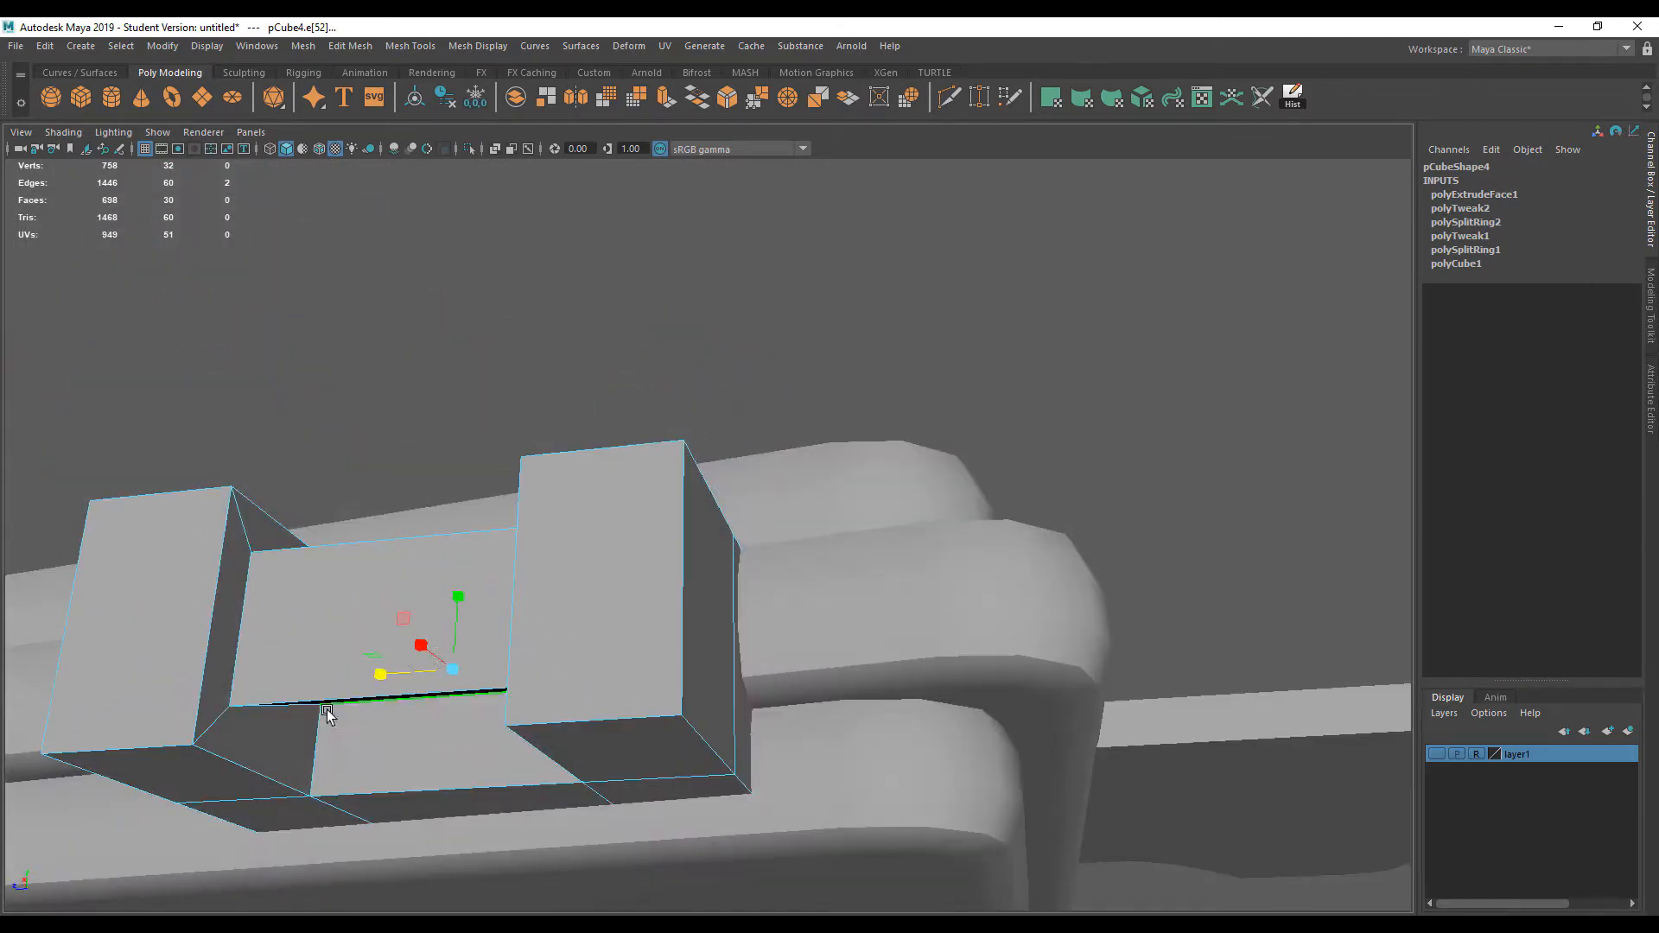
{"action": "left_click_drag", "start_coordinate": [458, 603], "coordinate": [424, 730]}
Bevel the upper and lower outer edges along the end blocks and recessed bar with Fraction 0.4 and 2 segments
{"action": "right_click_drag", "start_coordinate": [508, 716], "coordinate": [534, 609]}
{"action": "double_click", "coordinate": [727, 634]}
{"action": "left_click_drag", "start_coordinate": [681, 786], "coordinate": [641, 709], "text": "alt"}
{"action": "left_click", "coordinate": [501, 432], "text": "shift"}
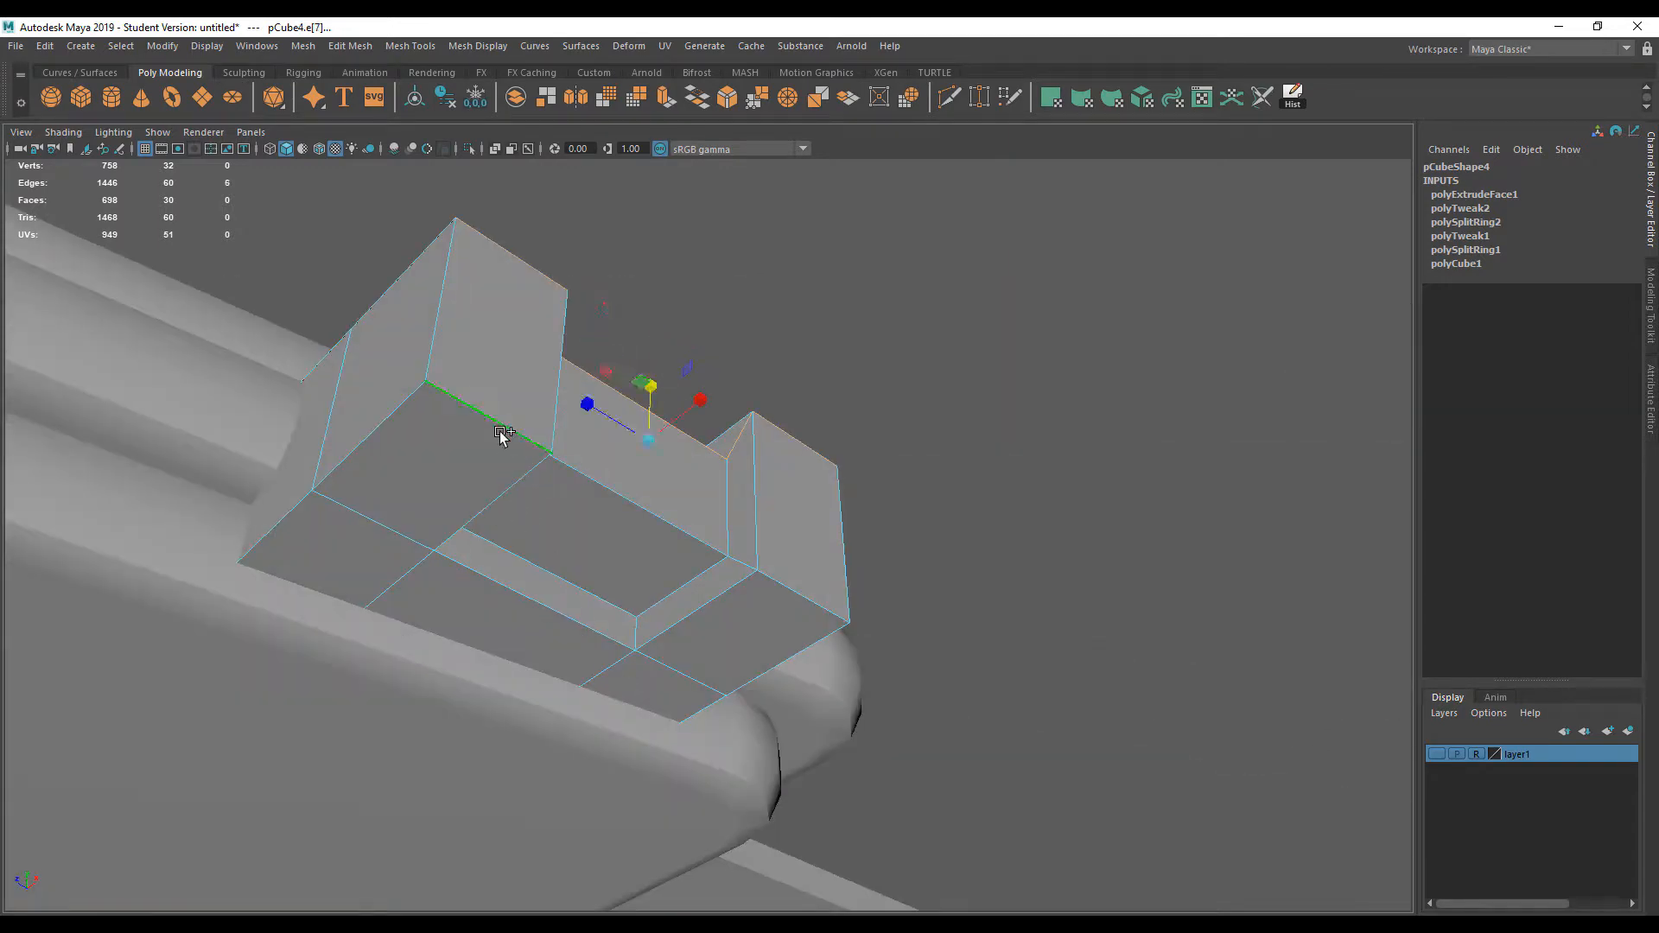
{"action": "right_click", "coordinate": [502, 424], "text": "shift"}
{"action": "right_click_drag", "start_coordinate": [541, 432], "coordinate": [566, 421], "text": "shift"}
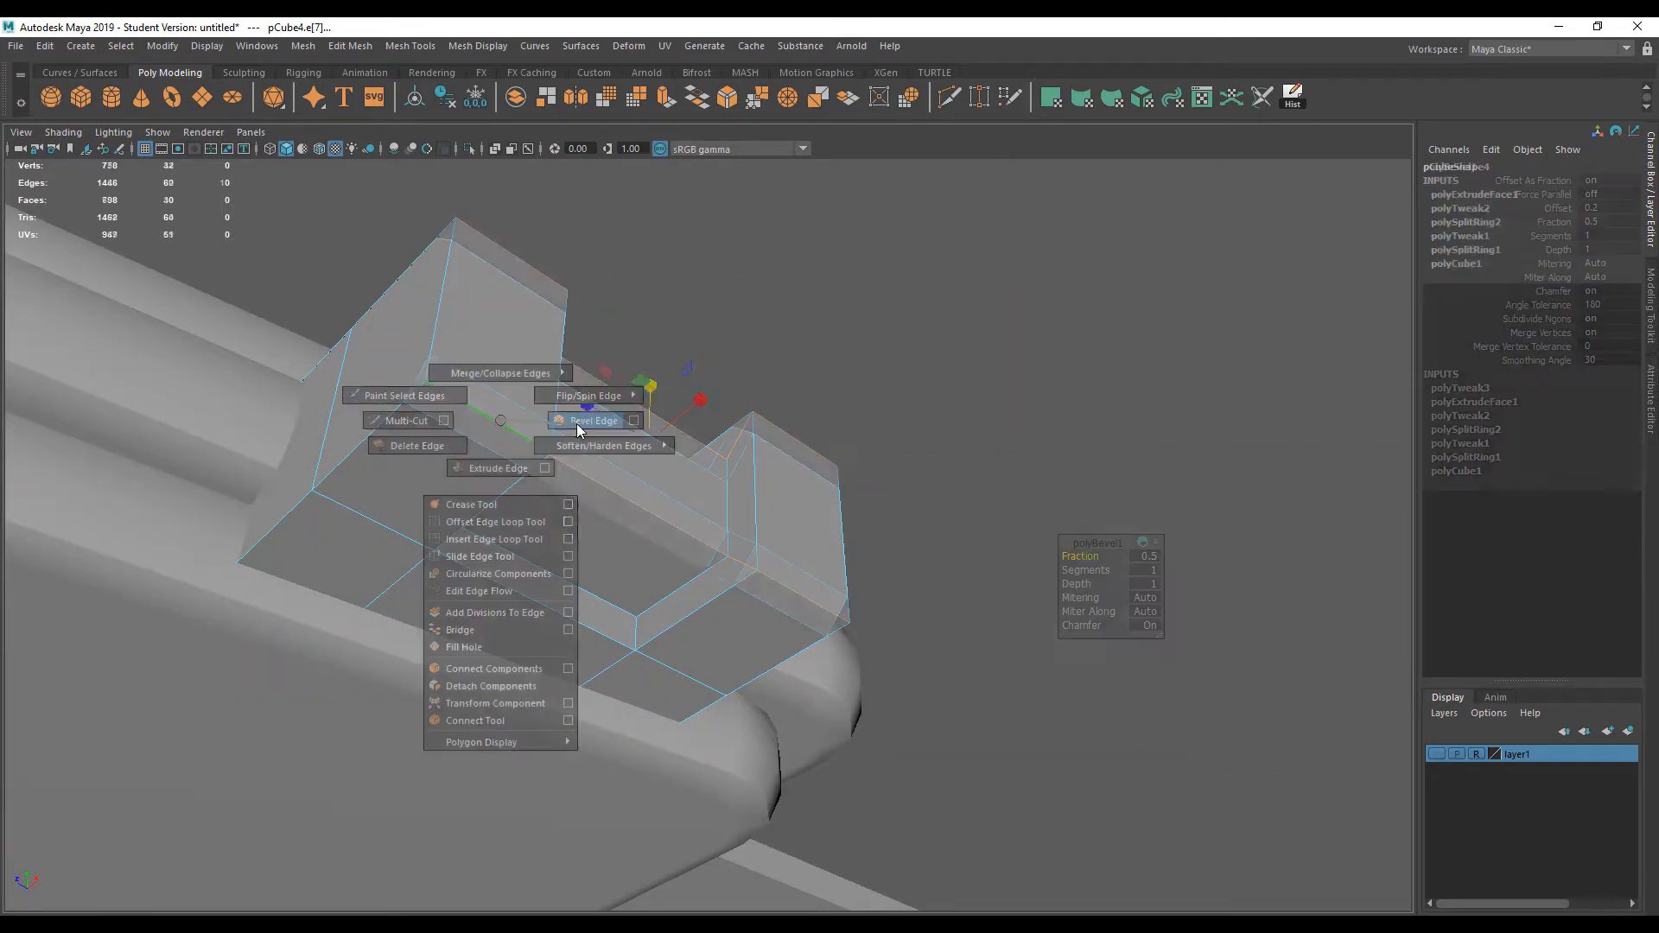
{"action": "left_click_drag", "start_coordinate": [536, 540], "coordinate": [415, 715], "text": "alt"}
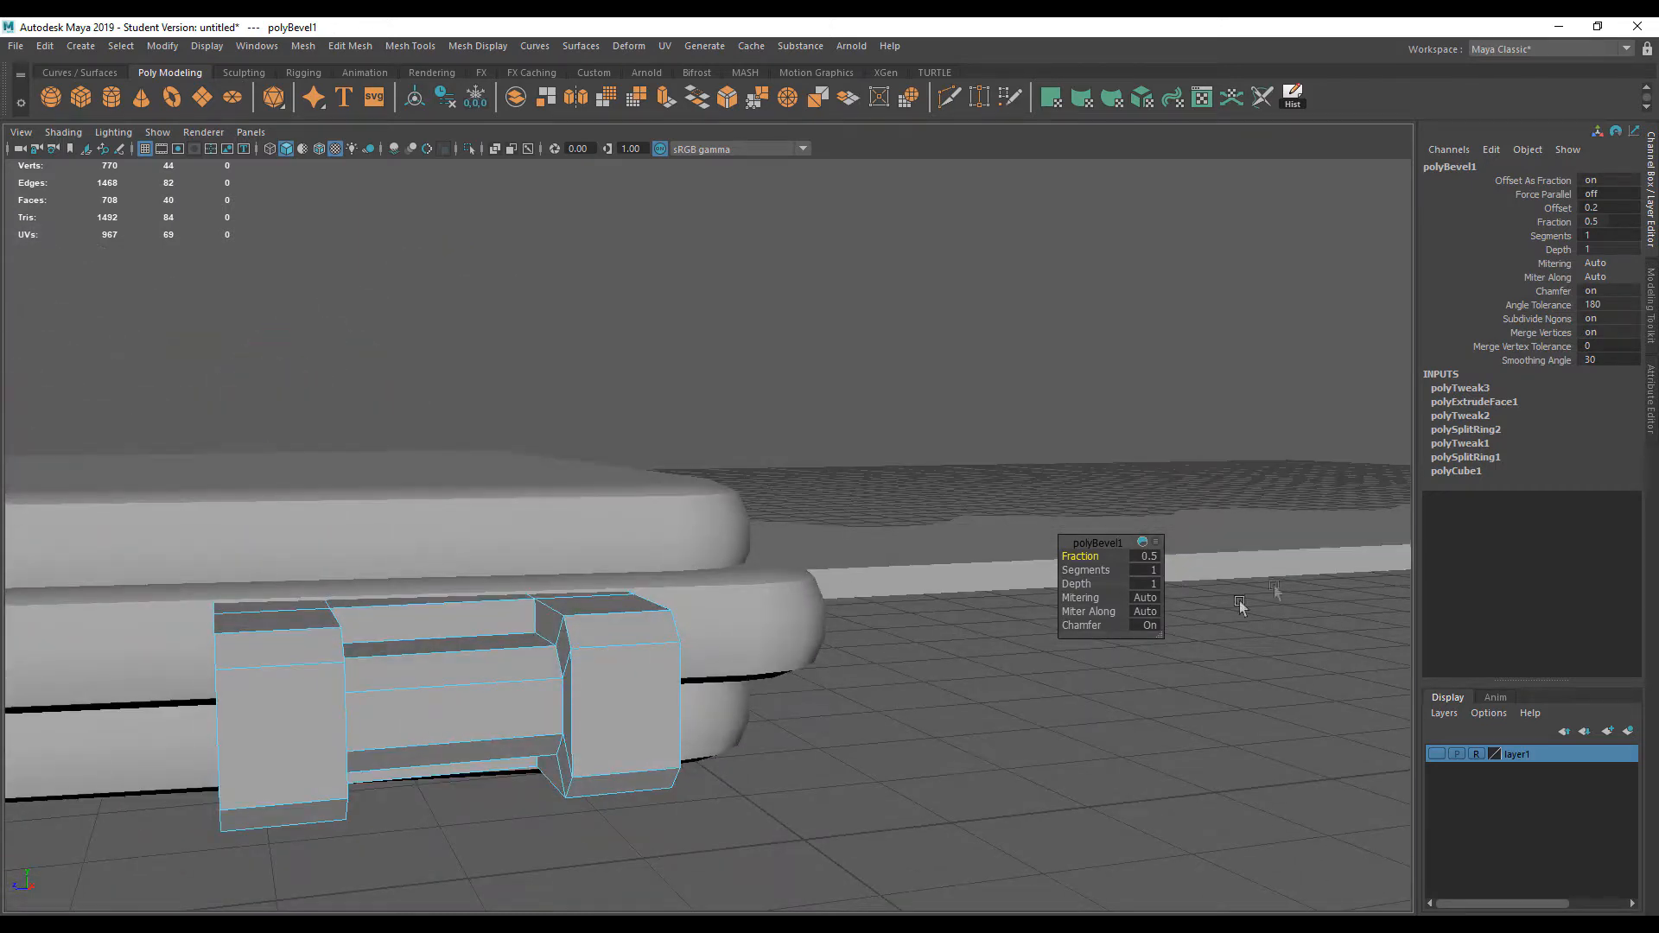
{"action": "left_click_drag", "start_coordinate": [1096, 558], "coordinate": [1101, 570]}
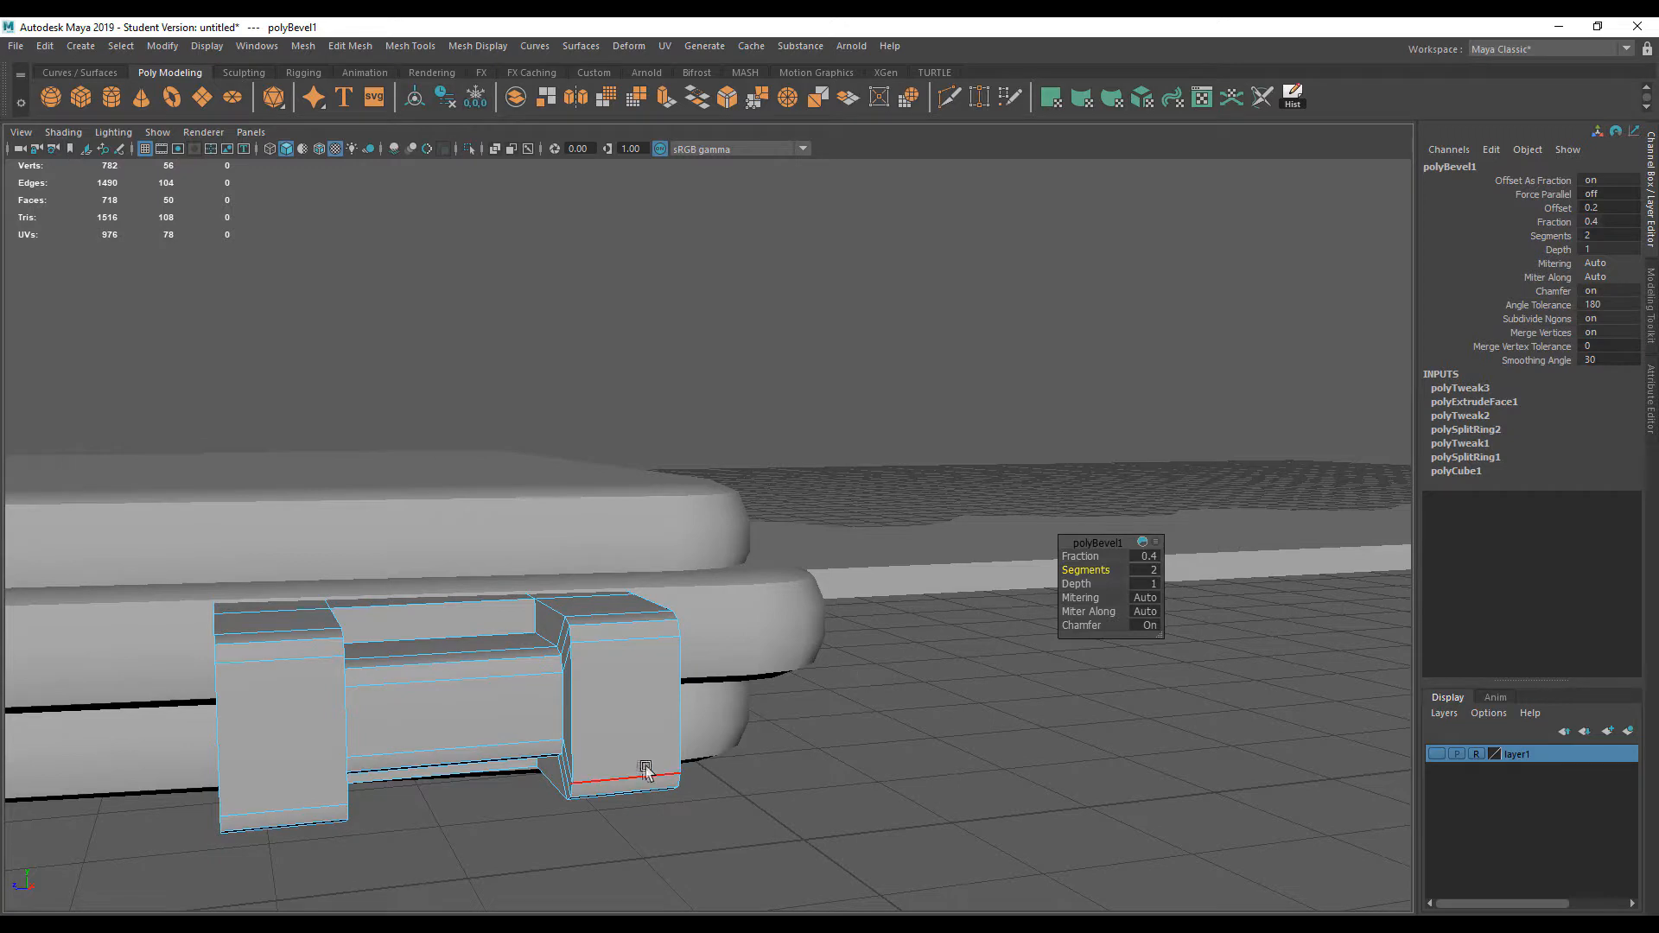
{"action": "left_click_drag", "start_coordinate": [647, 772], "coordinate": [729, 750], "text": "alt"}
{"action": "right_click_drag", "start_coordinate": [342, 671], "coordinate": [432, 432]}
{"action": "left_click", "coordinate": [687, 426]}
{"action": "left_click_drag", "start_coordinate": [583, 597], "coordinate": [418, 729], "text": "alt"}
{"action": "left_click", "coordinate": [418, 729]}
{"action": "right_click_drag", "start_coordinate": [366, 755], "coordinate": [439, 593], "text": "alt"}
{"action": "right_click_drag", "start_coordinate": [315, 445], "coordinate": [325, 382]}
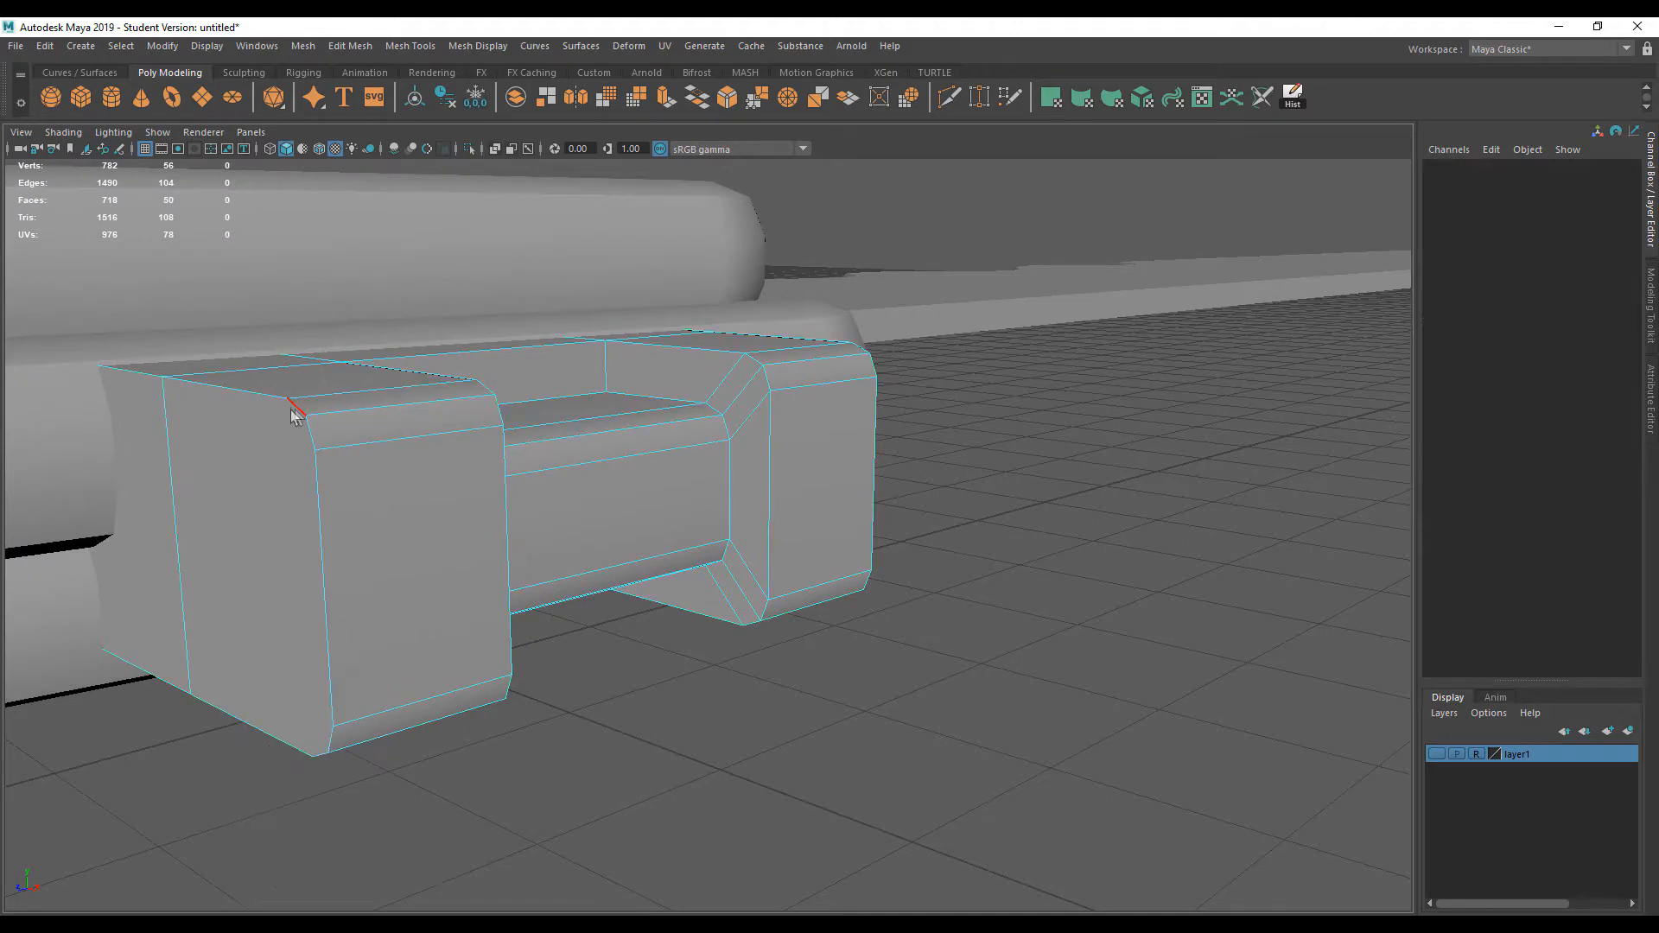
{"action": "left_click", "coordinate": [295, 408]}
{"action": "left_click", "coordinate": [311, 439]}
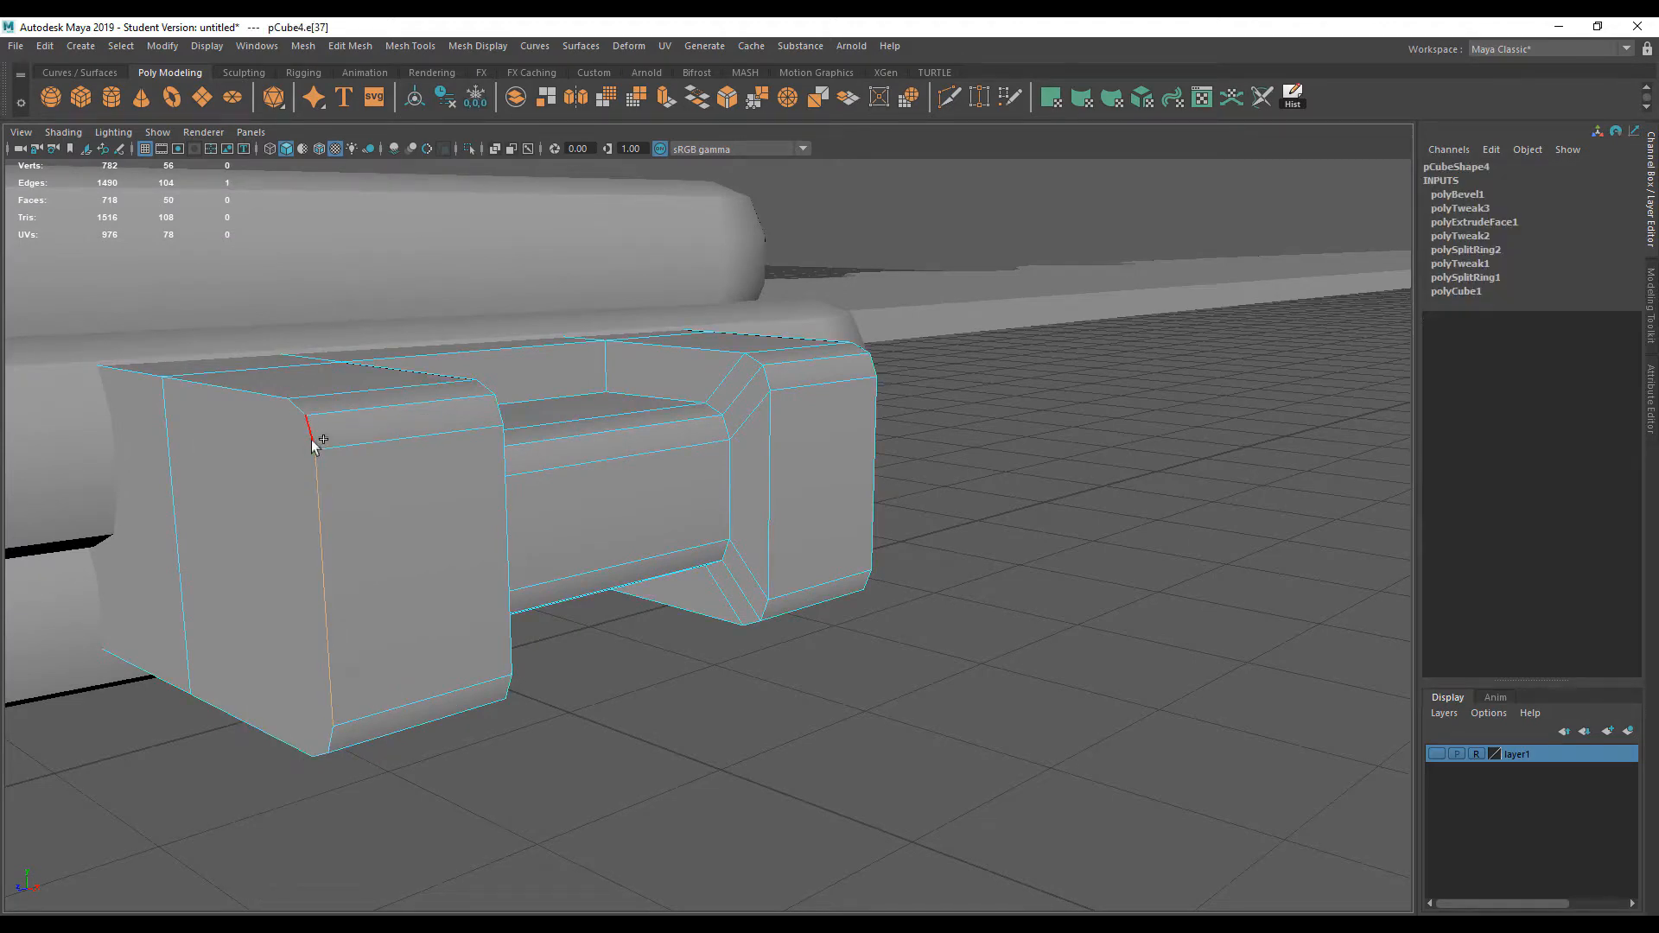
{"action": "mouse_move", "coordinate": [372, 554]}
{"action": "left_mouse_down", "text": "alt"}
{"action": "mouse_move", "coordinate": [371, 474]}
{"action": "mouse_move", "coordinate": [372, 579]}
{"action": "left_mouse_up", "text": "alt"}
{"action": "right_click_drag", "start_coordinate": [371, 504], "coordinate": [596, 343]}
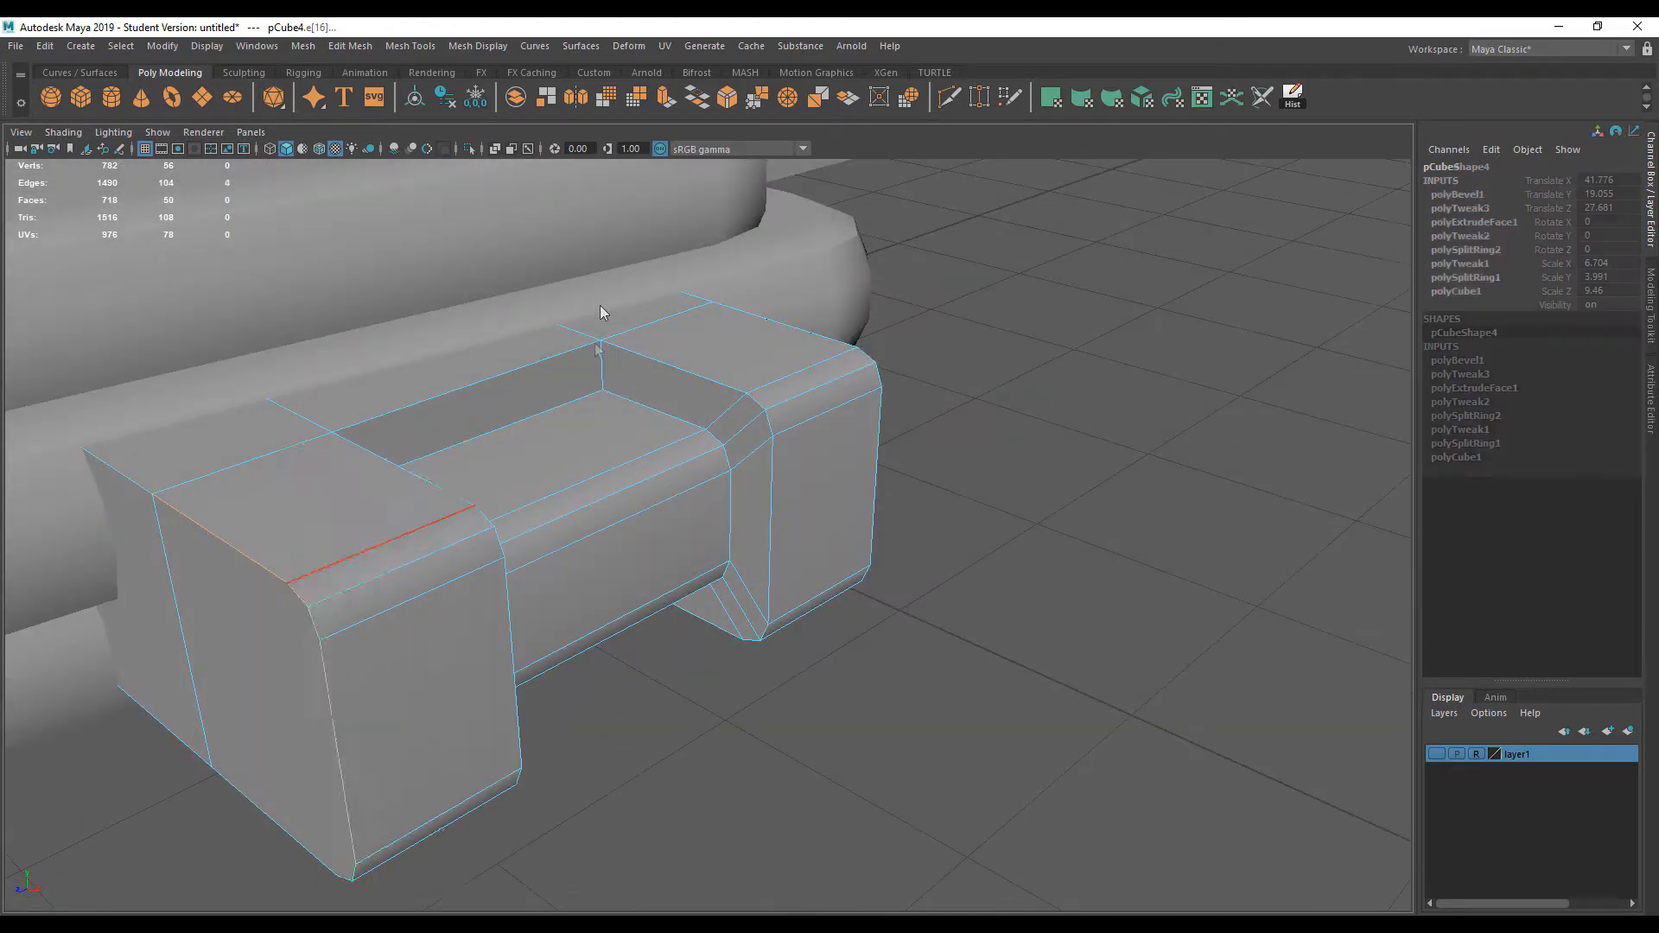
Freeze the side part's transformations and move it clear of the slabs along X
{"action": "right_click_drag", "start_coordinate": [591, 553], "coordinate": [449, 580], "text": "alt"}
{"action": "left_click", "coordinate": [162, 45]}
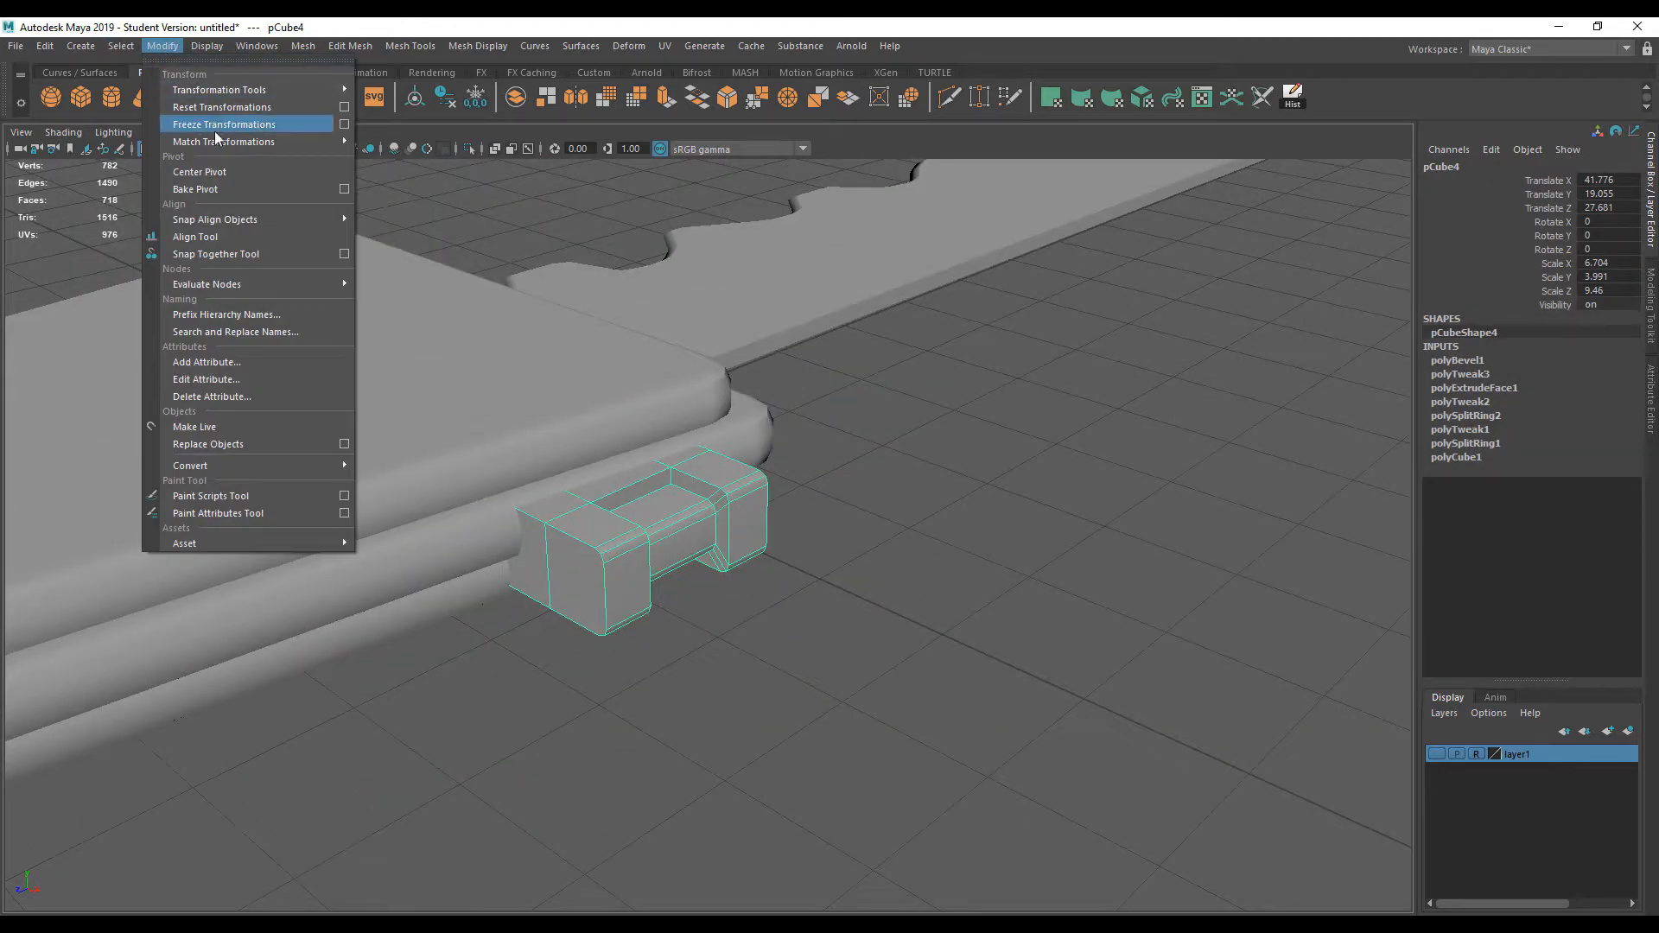
{"action": "left_click", "coordinate": [219, 129]}
{"action": "left_click_drag", "start_coordinate": [713, 570], "coordinate": [999, 648], "text": "alt"}
{"action": "key", "text": "f"}
{"action": "left_click_drag", "start_coordinate": [804, 692], "coordinate": [522, 588], "text": "alt"}
{"action": "right_click_drag", "start_coordinate": [522, 588], "coordinate": [729, 603], "text": "alt"}
Bevel the edge loops bordering both sides of the recess and adjust the bevel's segments
{"action": "right_click_drag", "start_coordinate": [740, 418], "coordinate": [741, 372]}
{"action": "left_click", "coordinate": [774, 453]}
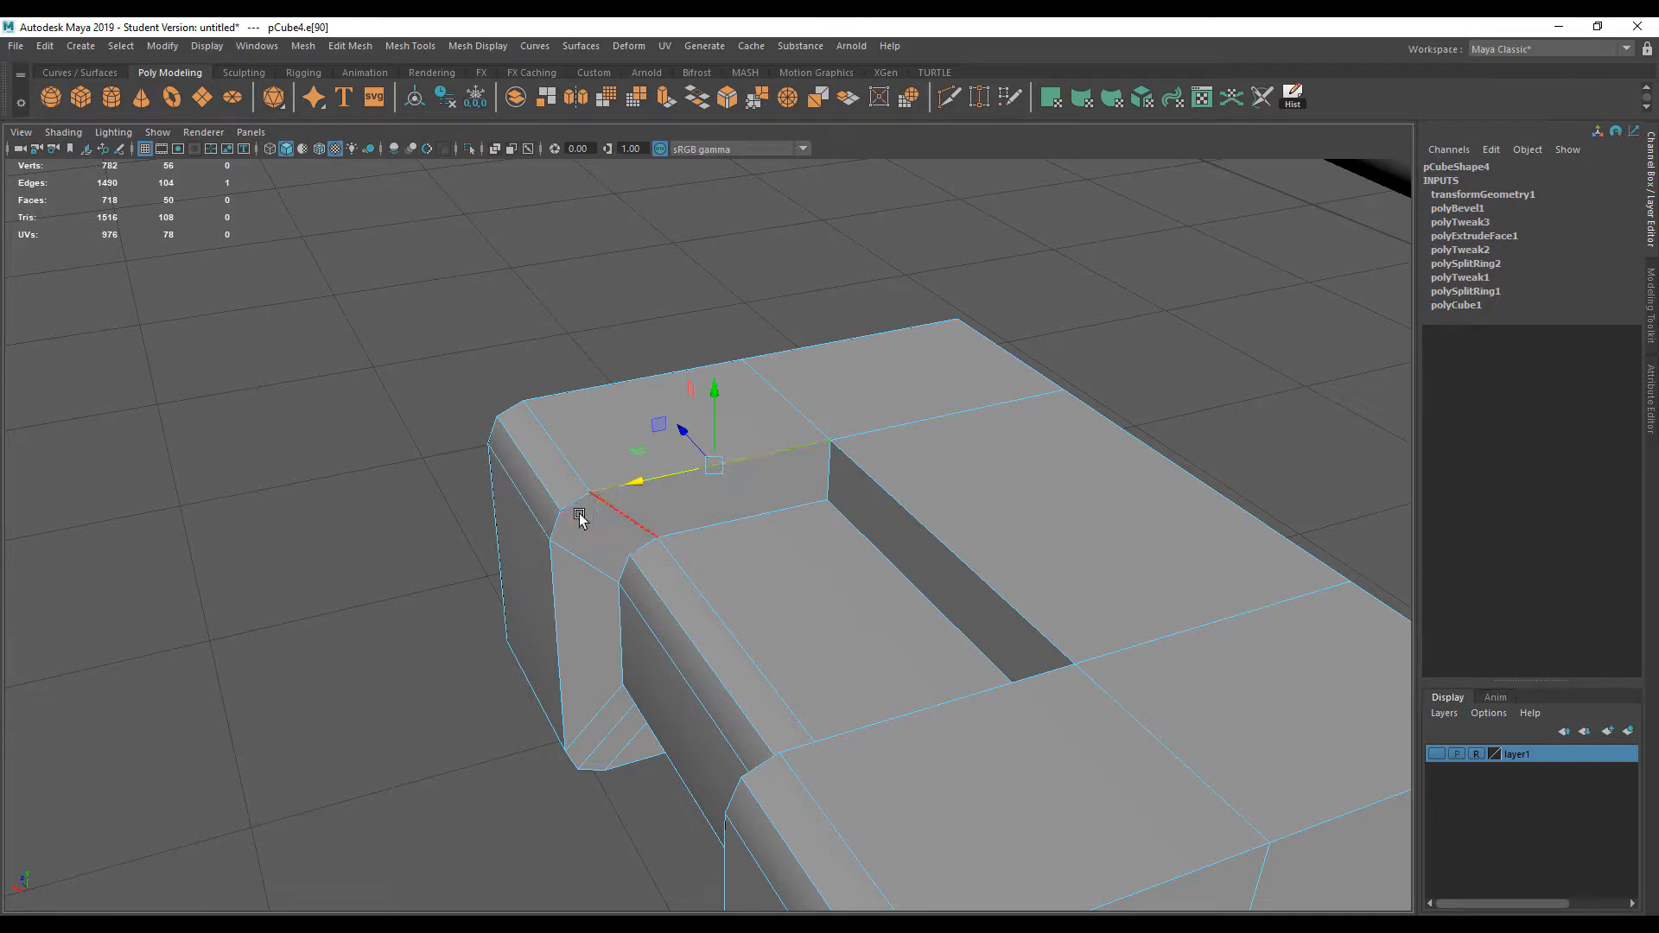
{"action": "double_click", "coordinate": [577, 500]}
{"action": "left_click_drag", "start_coordinate": [665, 575], "coordinate": [730, 483], "text": "alt"}
{"action": "double_click", "coordinate": [930, 586], "text": "shift"}
{"action": "right_click_drag", "start_coordinate": [730, 482], "coordinate": [818, 494], "text": "shift"}
{"action": "left_click_drag", "start_coordinate": [818, 494], "coordinate": [784, 625], "text": "alt"}
{"action": "left_click_drag", "start_coordinate": [1098, 571], "coordinate": [1105, 571]}
{"action": "left_click_drag", "start_coordinate": [736, 605], "coordinate": [549, 528], "text": "alt"}
{"action": "right_click_drag", "start_coordinate": [517, 458], "coordinate": [725, 308]}
Bevel the outer outline edges of the side part's two end faces, adjusting the bevel's fraction and segments
{"action": "left_click_drag", "start_coordinate": [510, 501], "coordinate": [767, 530], "text": "alt"}
{"action": "right_click_drag", "start_coordinate": [767, 453], "coordinate": [766, 408]}
{"action": "left_click", "coordinate": [760, 454]}
{"action": "left_click", "coordinate": [785, 600], "text": "shift"}
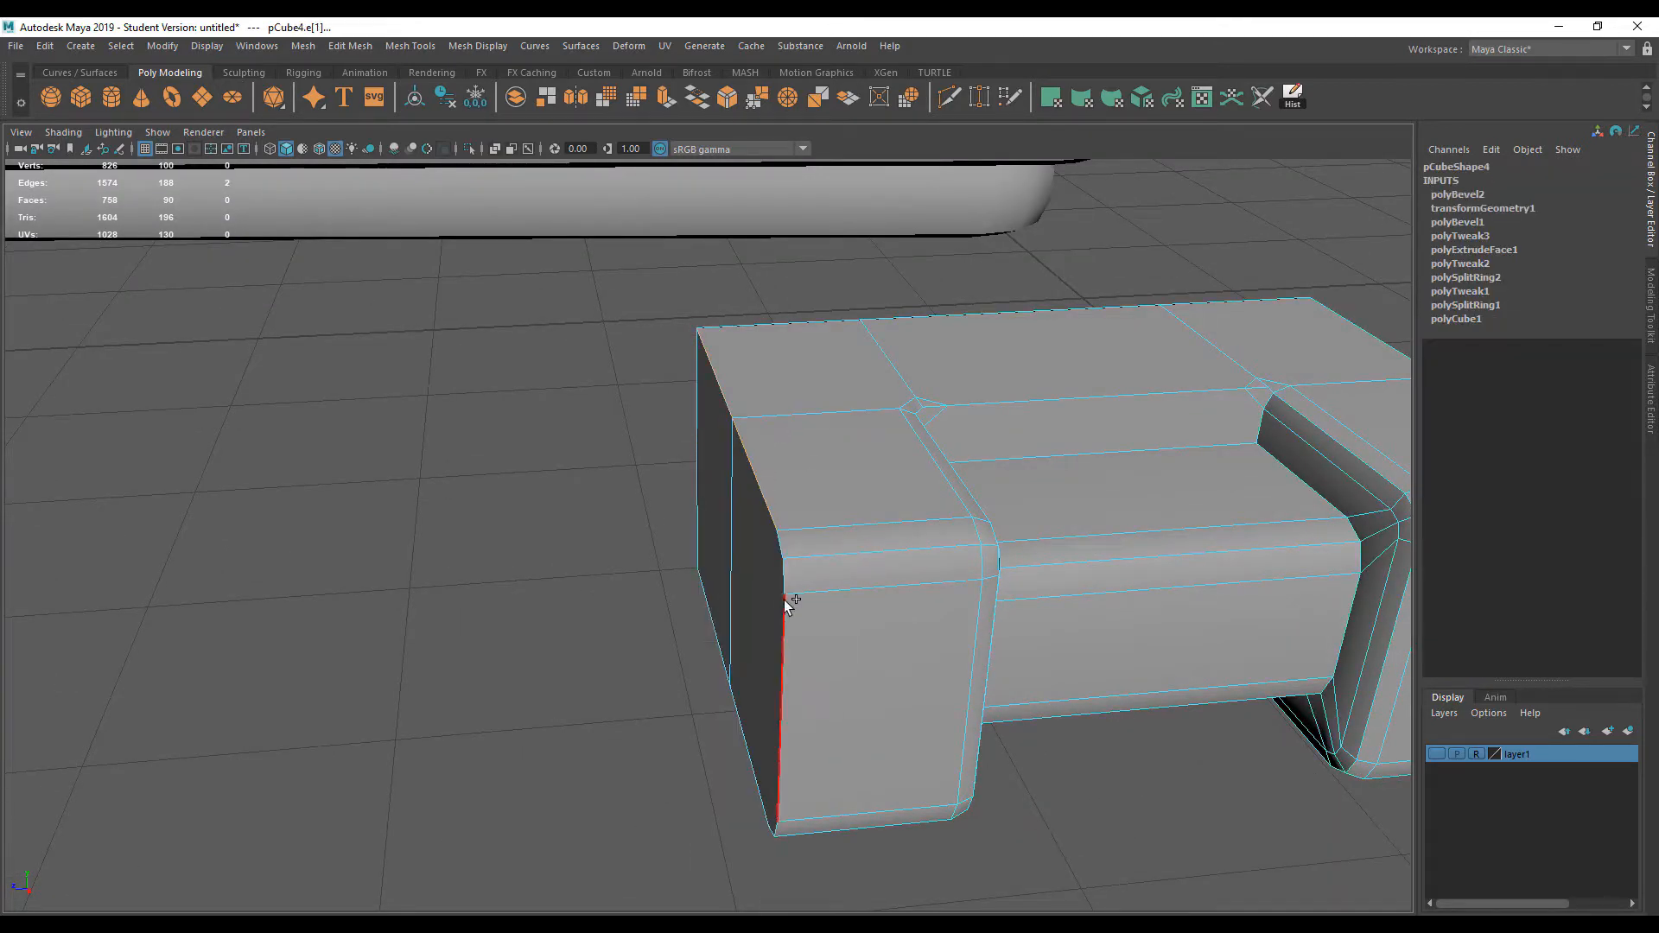
{"action": "left_click_drag", "start_coordinate": [830, 641], "coordinate": [807, 484], "text": "alt"}
{"action": "left_click", "coordinate": [777, 455], "text": "shift"}
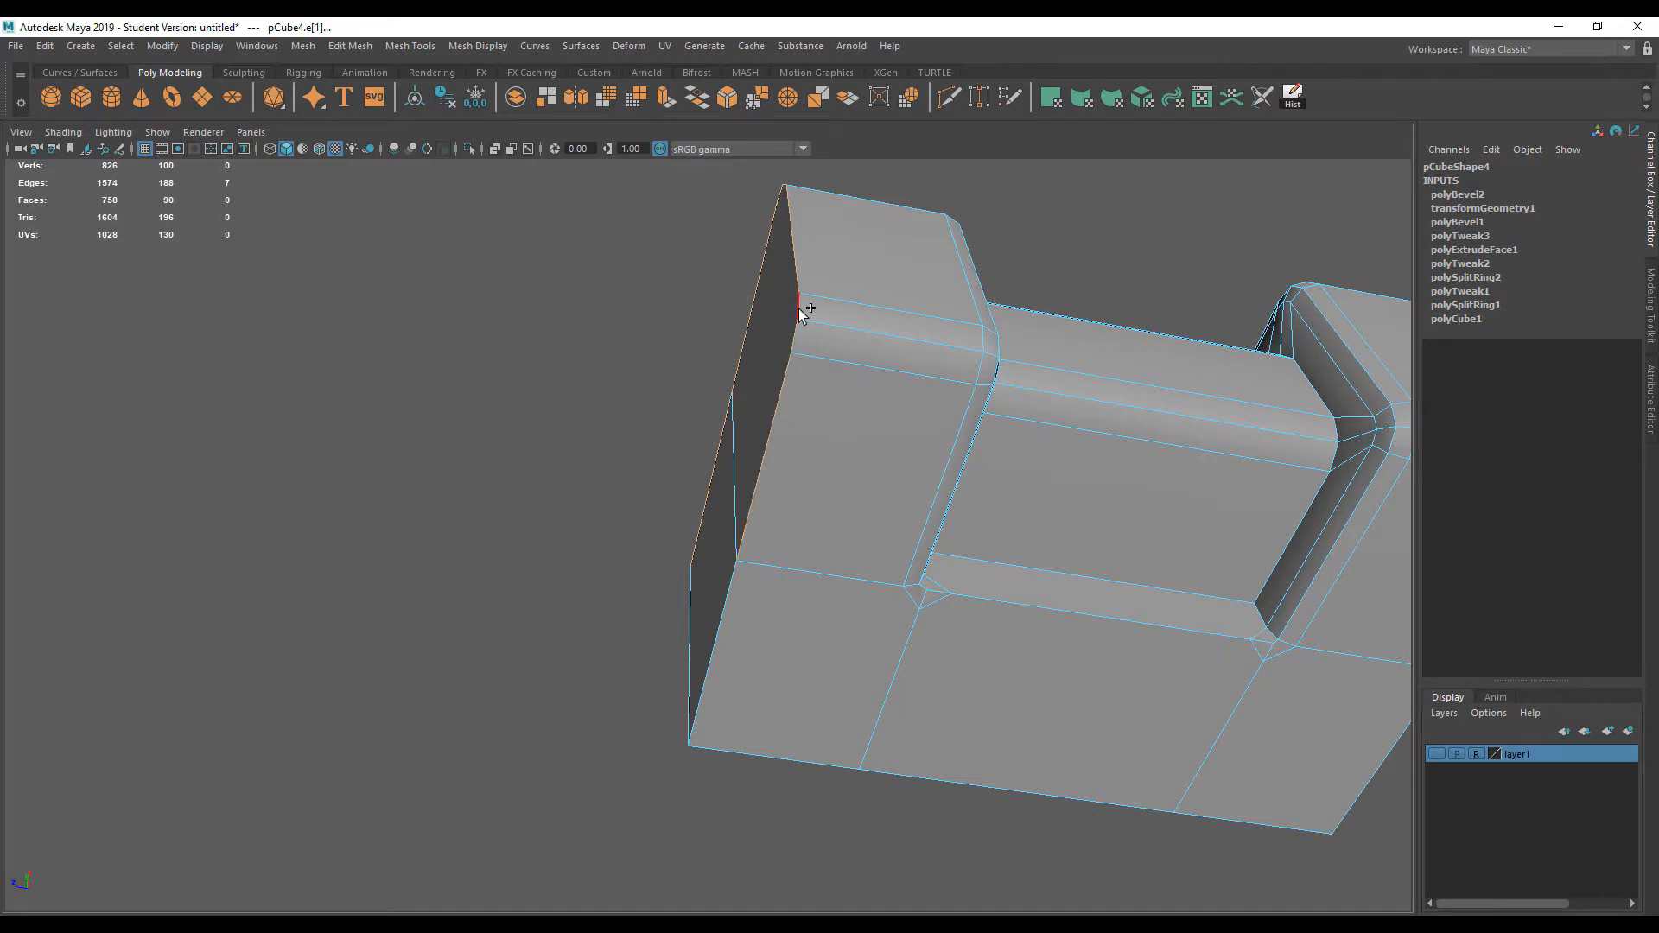
{"action": "left_click_drag", "start_coordinate": [927, 550], "coordinate": [683, 704], "text": "alt"}
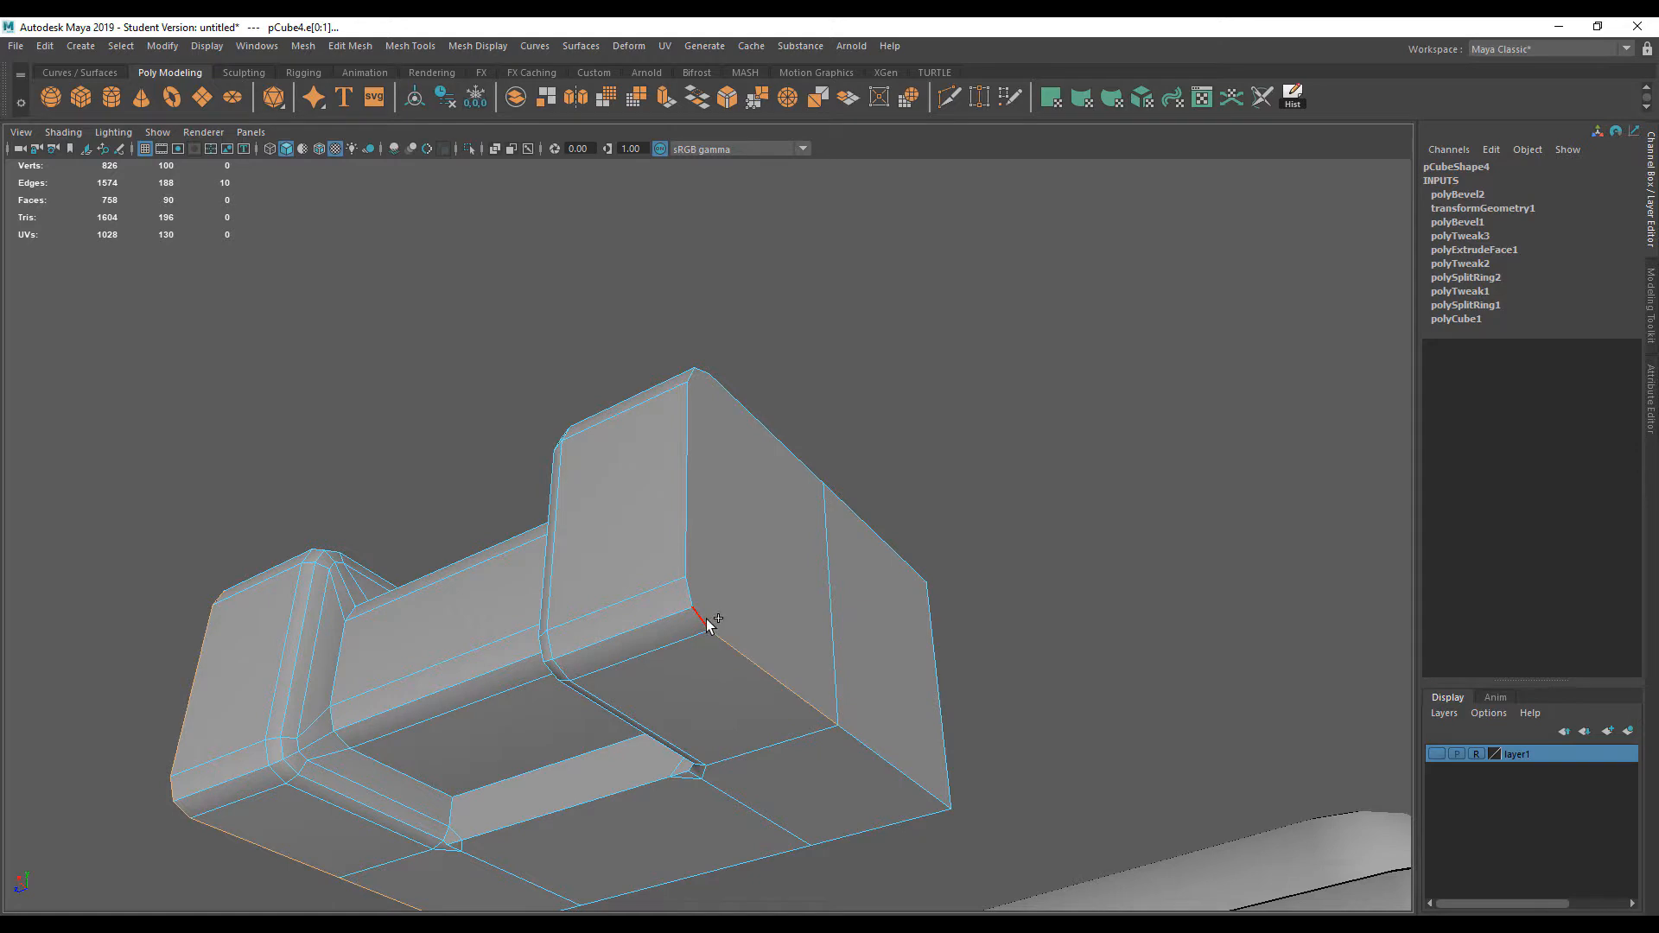
{"action": "left_click", "coordinate": [691, 596], "text": "shift"}
{"action": "left_click_drag", "start_coordinate": [691, 596], "coordinate": [766, 624], "text": "alt"}
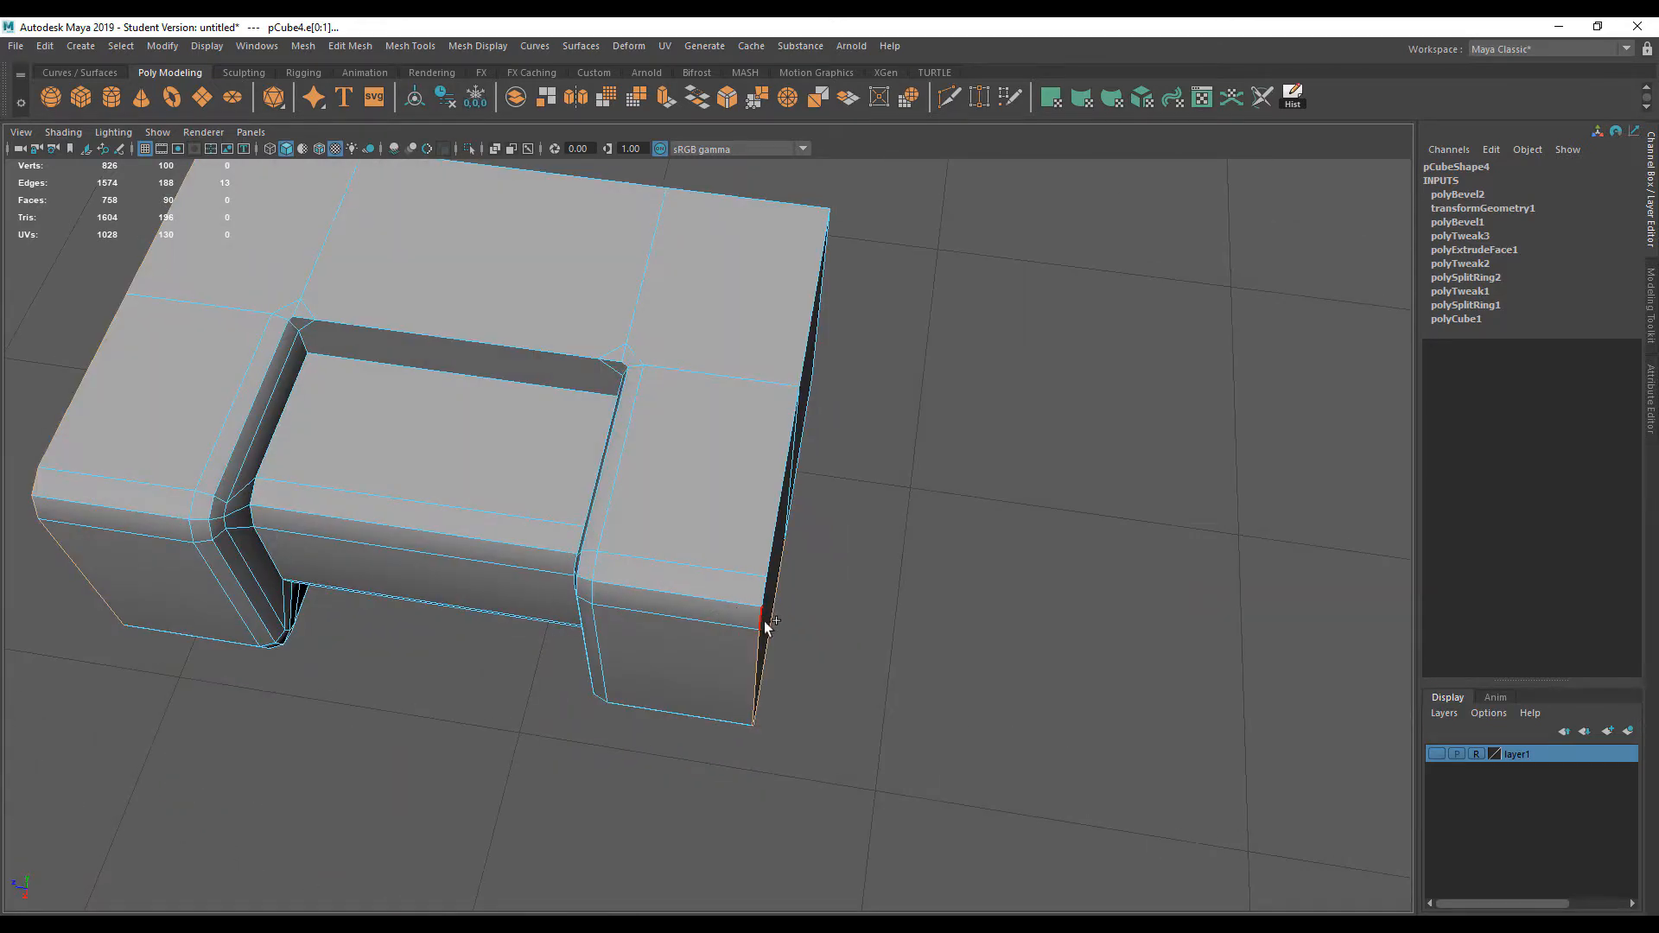
{"action": "left_click", "coordinate": [768, 566], "text": "shift"}
{"action": "left_click_drag", "start_coordinate": [753, 536], "coordinate": [722, 506], "text": "alt"}
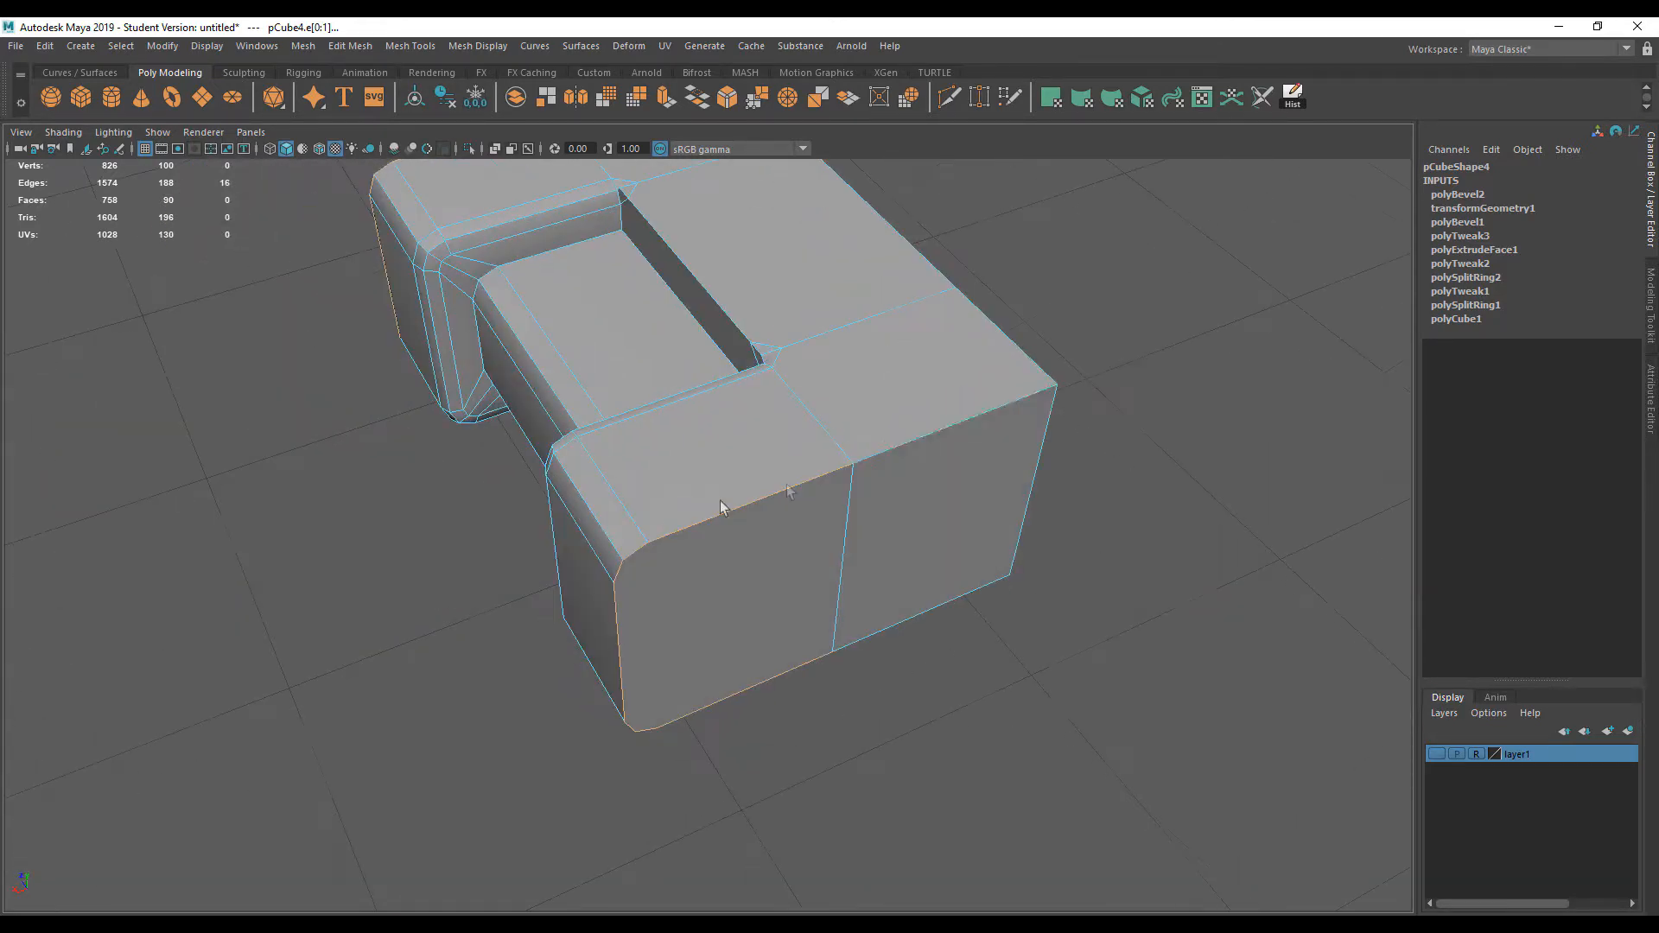
{"action": "left_click", "coordinate": [888, 443], "text": "shift"}
{"action": "left_click", "coordinate": [911, 615], "text": "shift"}
{"action": "left_click_drag", "start_coordinate": [677, 615], "coordinate": [847, 486], "text": "alt"}
{"action": "right_click_drag", "start_coordinate": [847, 484], "coordinate": [805, 536], "text": "shift"}
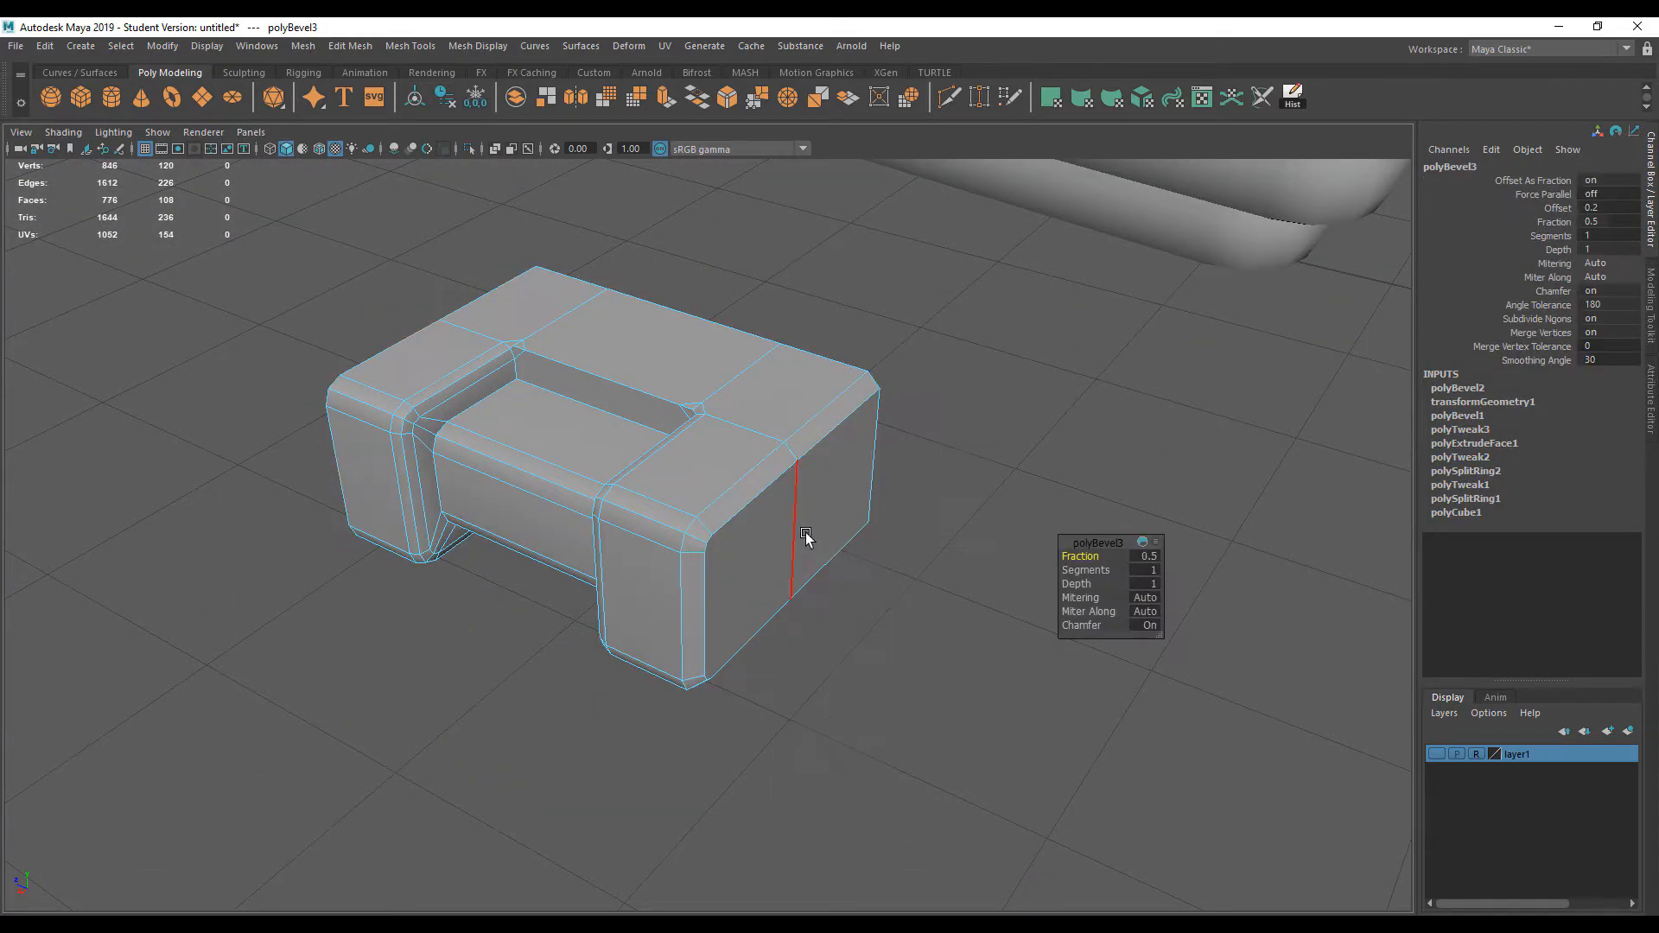
{"action": "left_click_drag", "start_coordinate": [1087, 557], "coordinate": [1104, 571]}
Return the side part to the slabs by setting its Translate X to 0
{"action": "right_click_drag", "start_coordinate": [497, 438], "coordinate": [719, 360]}
{"action": "left_click", "coordinate": [300, 710]}
{"action": "left_click_drag", "start_coordinate": [300, 710], "coordinate": [588, 640], "text": "alt"}
{"action": "left_click", "coordinate": [586, 635]}
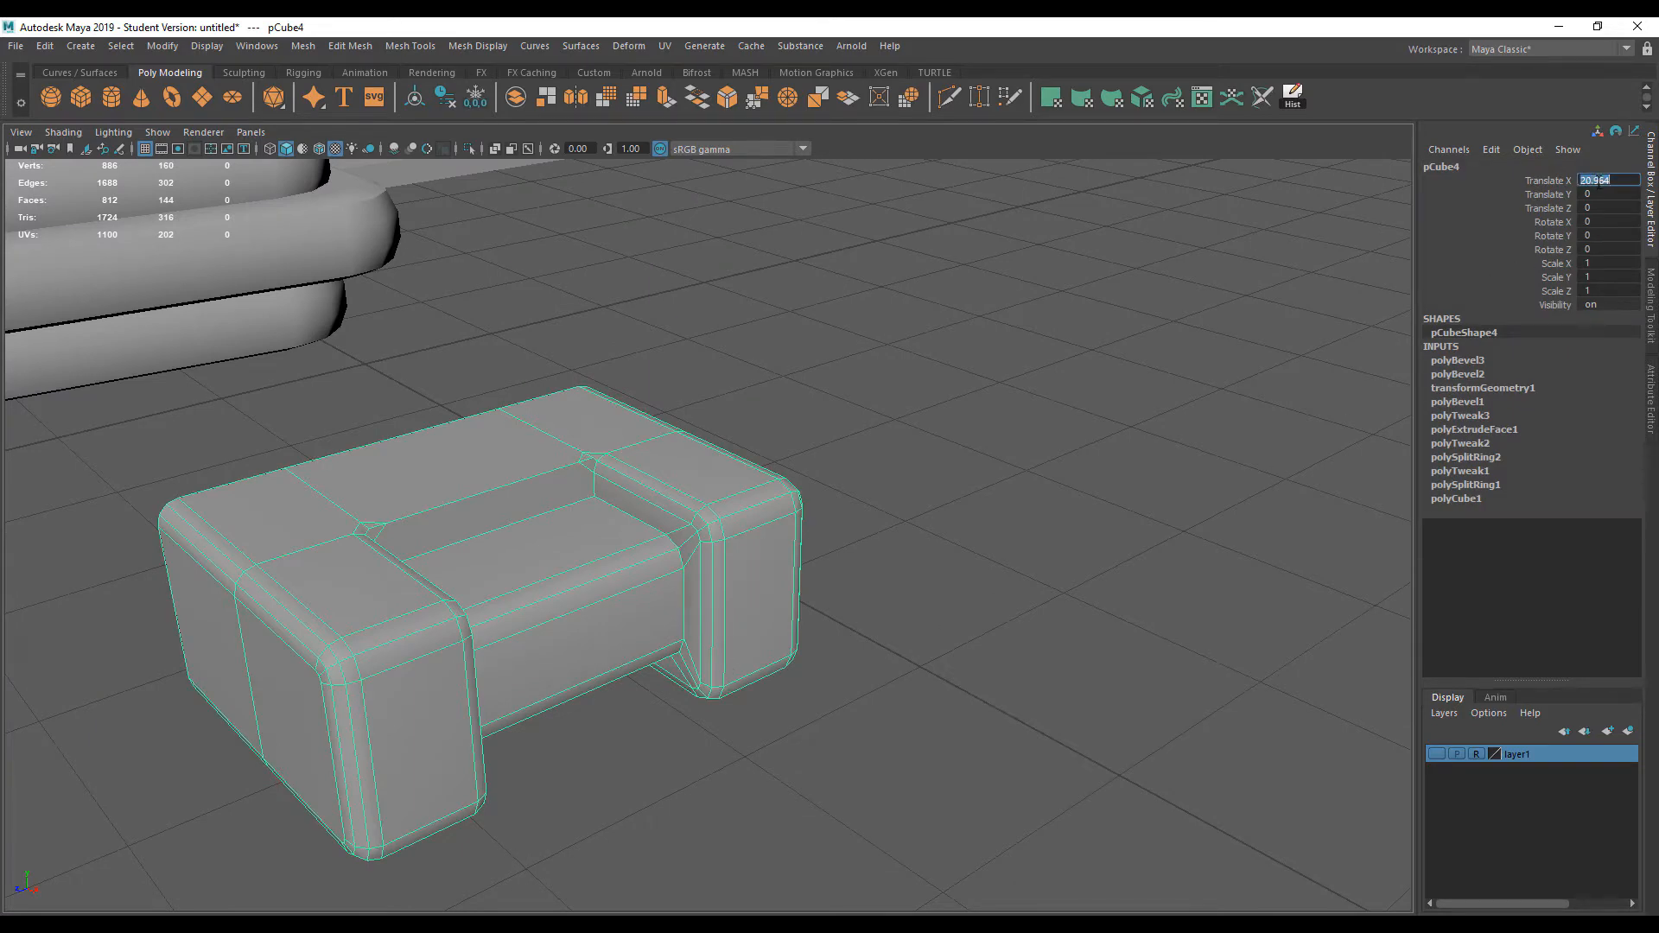
{"action": "key", "text": "Return"}
{"action": "left_click", "coordinate": [248, 713]}
{"action": "left_click_drag", "start_coordinate": [248, 713], "coordinate": [292, 361], "text": "alt"}
Delete the side part's non-deformer history and deselect the part
{"action": "left_click", "coordinate": [578, 630]}
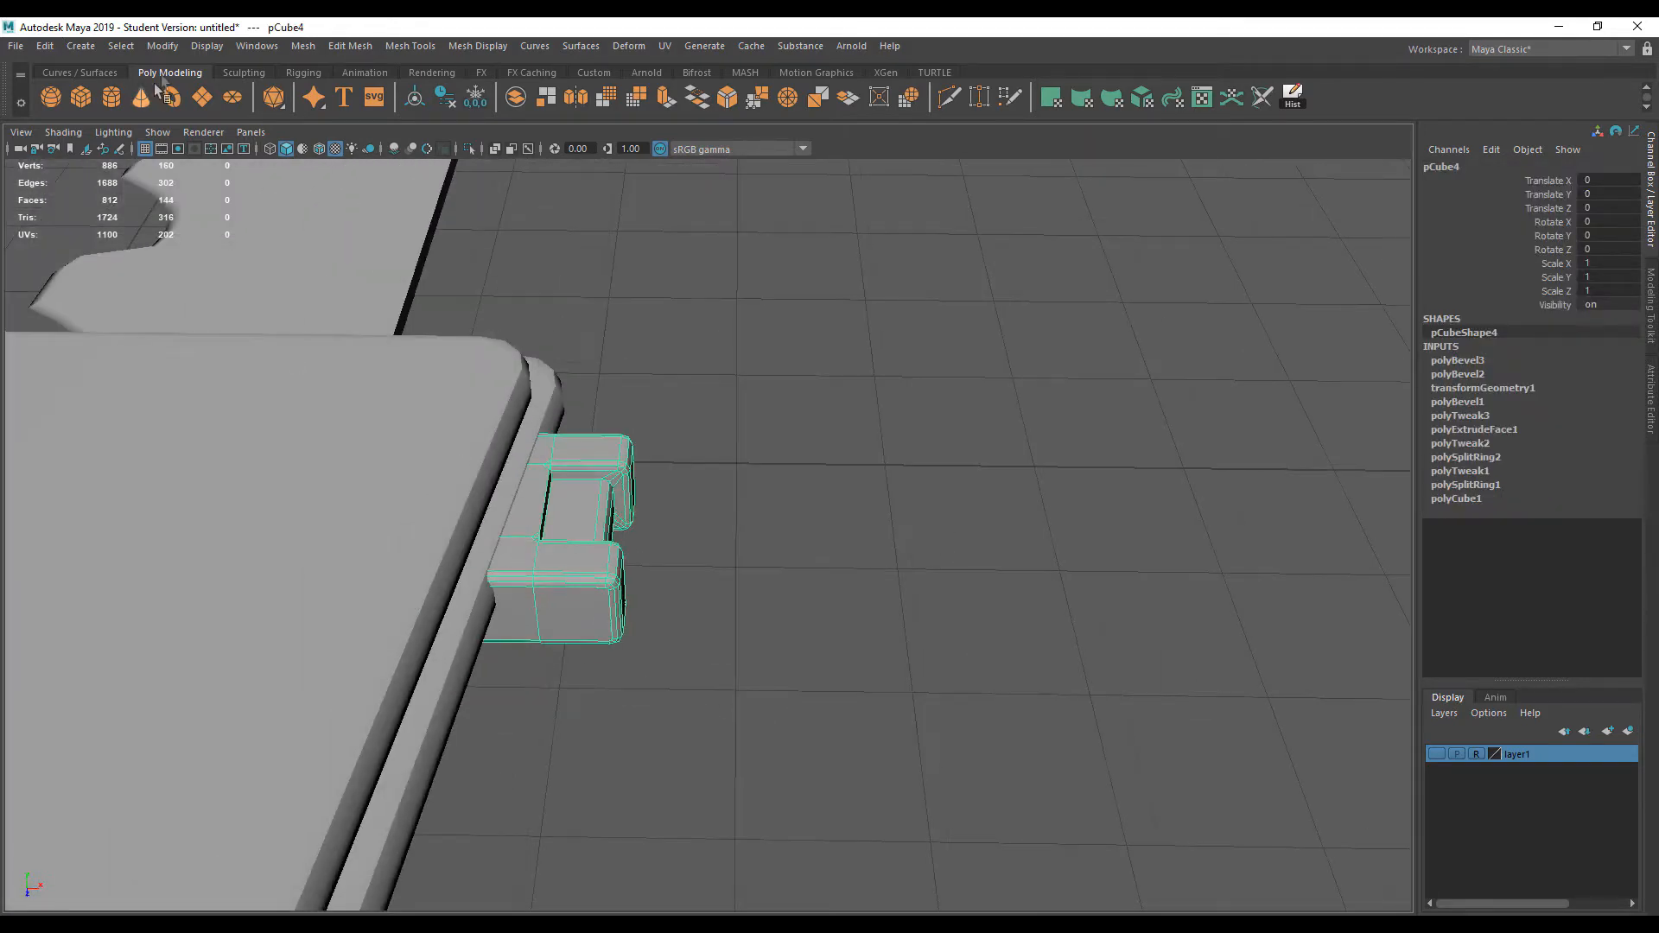
{"action": "left_click", "coordinate": [54, 50]}
{"action": "mouse_move", "coordinate": [145, 264]}
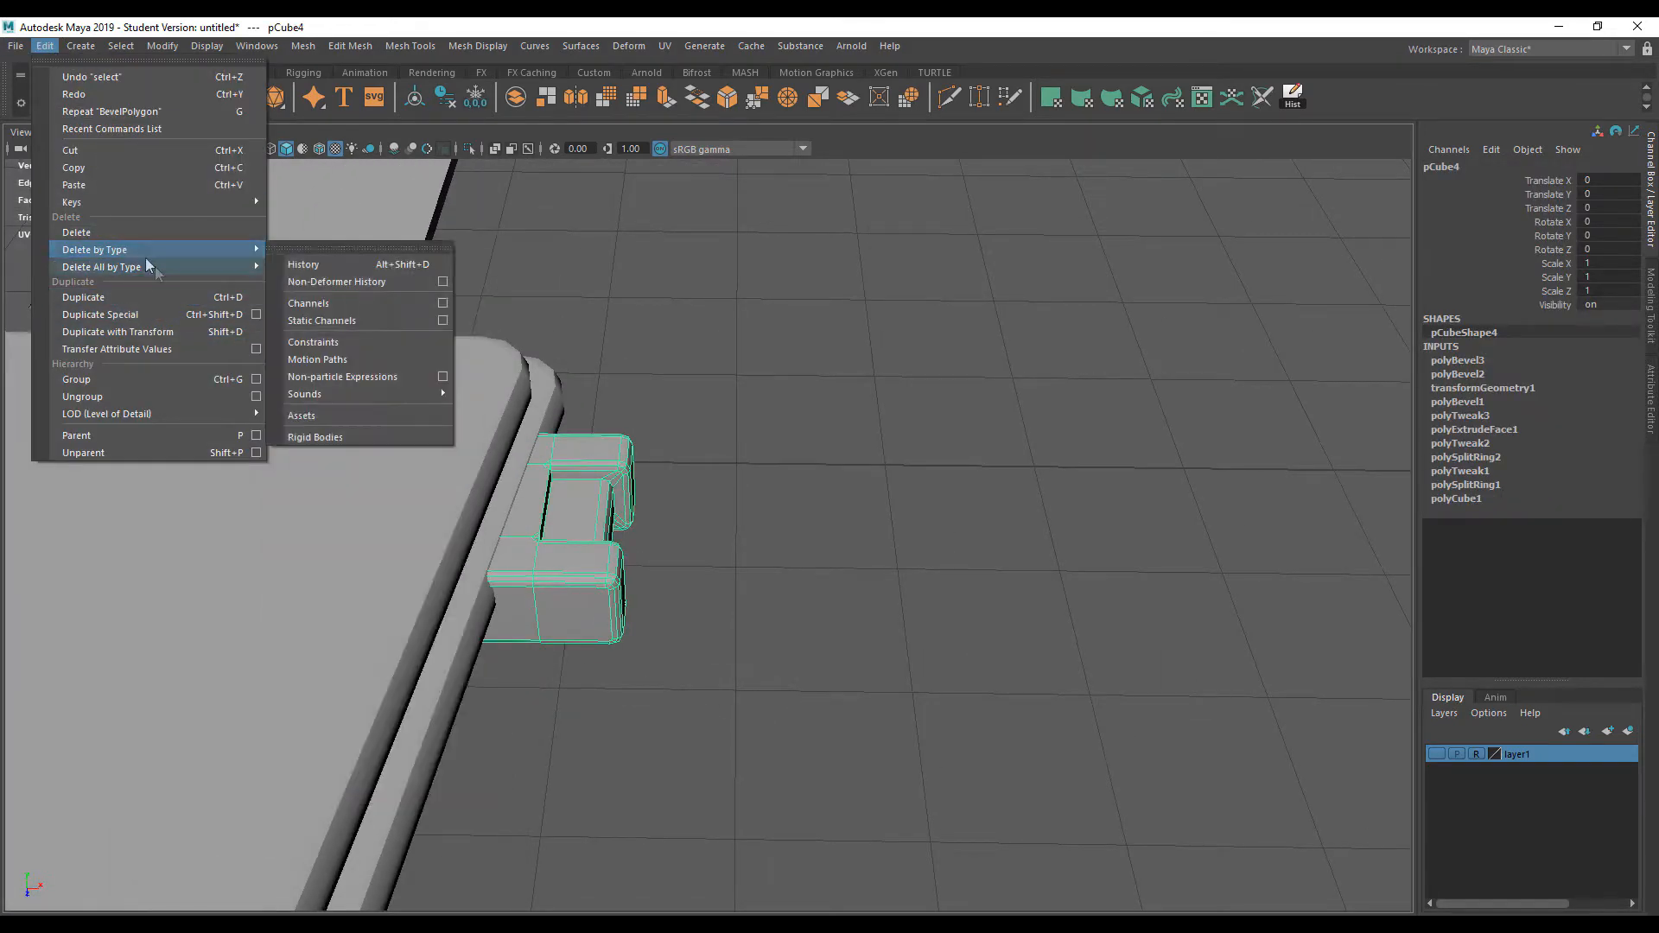
{"action": "left_click", "coordinate": [343, 283]}
{"action": "left_click", "coordinate": [869, 534]}
Examine the assembled knife as a whole and the blade's serrated edge near the slabs up close
{"action": "scroll", "coordinate": [713, 553], "scroll_direction": "down", "scroll_amount": 5}
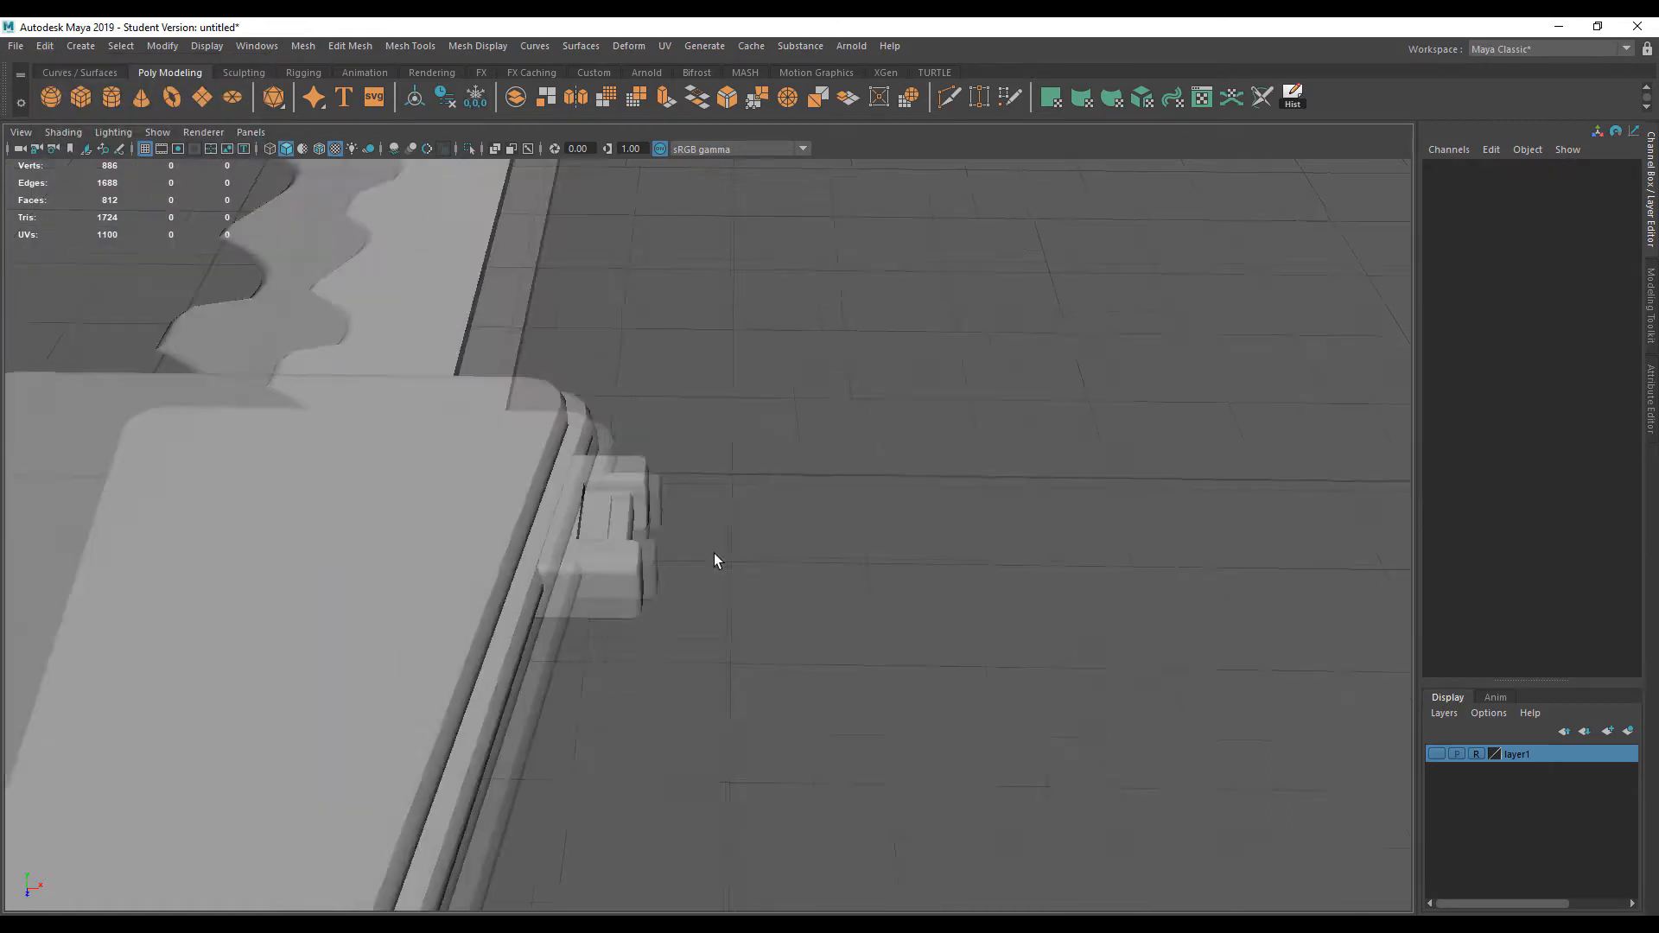
{"action": "middle_click_drag", "start_coordinate": [555, 552], "coordinate": [661, 682], "text": "alt"}
{"action": "scroll", "coordinate": [663, 698], "scroll_direction": "down", "scroll_amount": 3}
{"action": "left_click_drag", "start_coordinate": [663, 698], "coordinate": [494, 719], "text": "alt"}
{"action": "middle_click_drag", "start_coordinate": [495, 712], "coordinate": [632, 574], "text": "alt"}
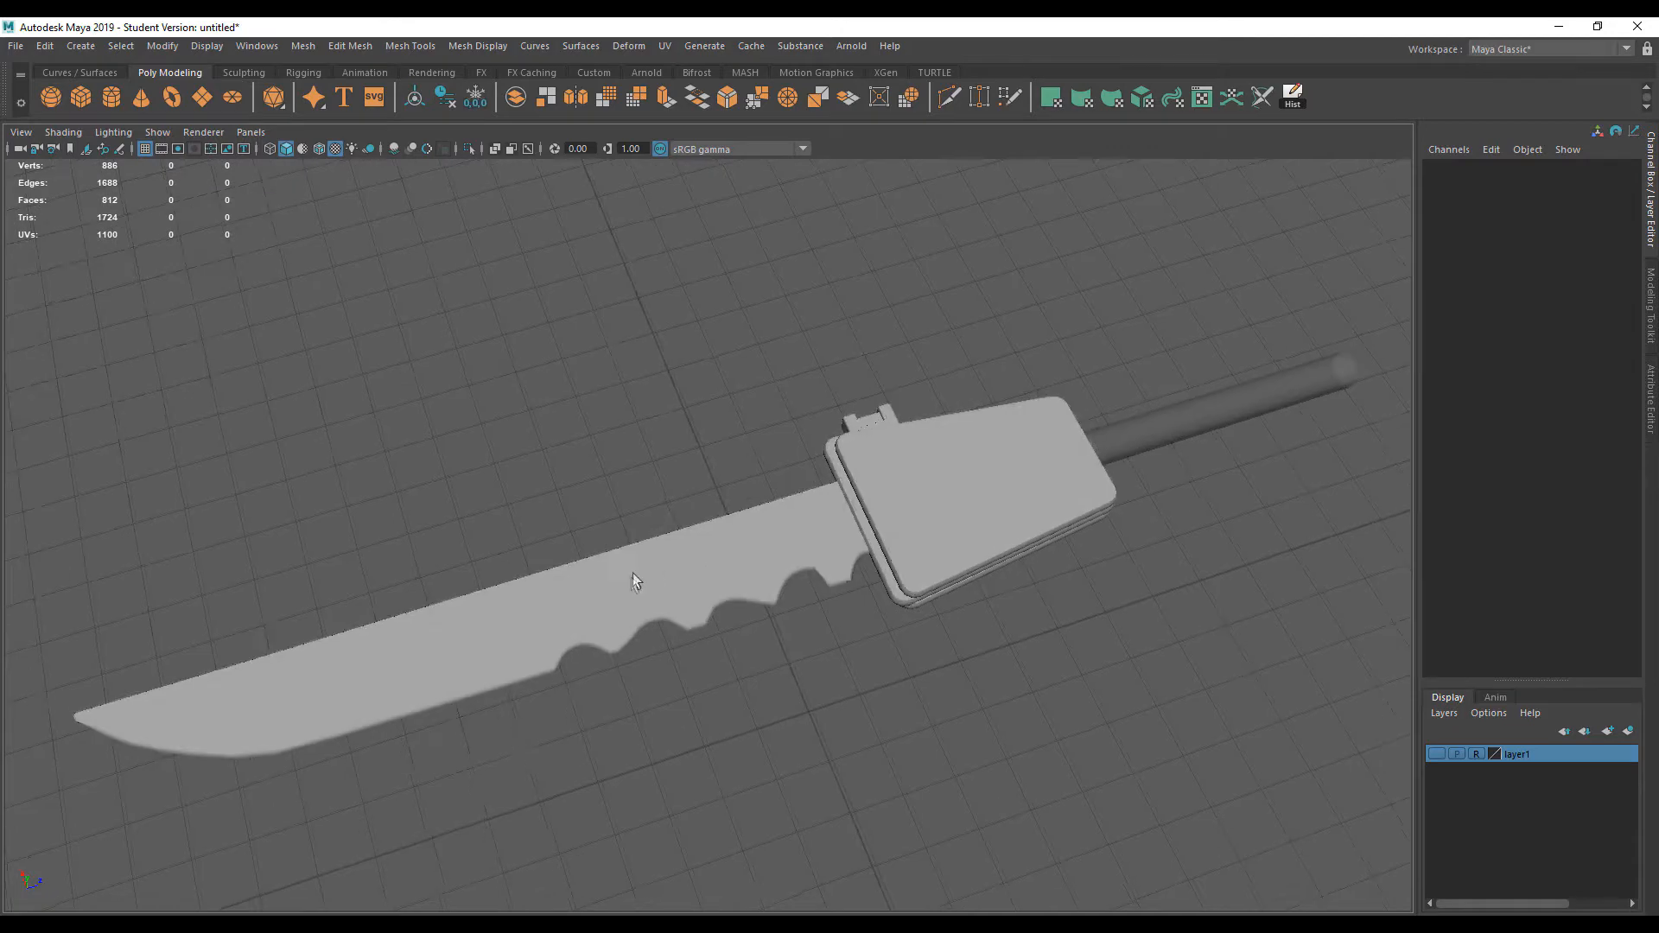
{"action": "right_click_drag", "start_coordinate": [632, 574], "coordinate": [1333, 685], "text": "alt"}
{"action": "middle_click_drag", "start_coordinate": [1033, 696], "coordinate": [851, 715], "text": "alt"}
{"action": "mouse_move", "coordinate": [850, 715]}
{"action": "left_mouse_down", "text": "alt"}
{"action": "mouse_move", "coordinate": [812, 597]}
{"action": "mouse_move", "coordinate": [789, 637]}
{"action": "mouse_move", "coordinate": [838, 759]}
{"action": "mouse_move", "coordinate": [619, 552]}
{"action": "mouse_move", "coordinate": [799, 700]}
{"action": "mouse_move", "coordinate": [826, 703]}
{"action": "left_mouse_up", "text": "alt"}
{"action": "left_click", "coordinate": [837, 724]}
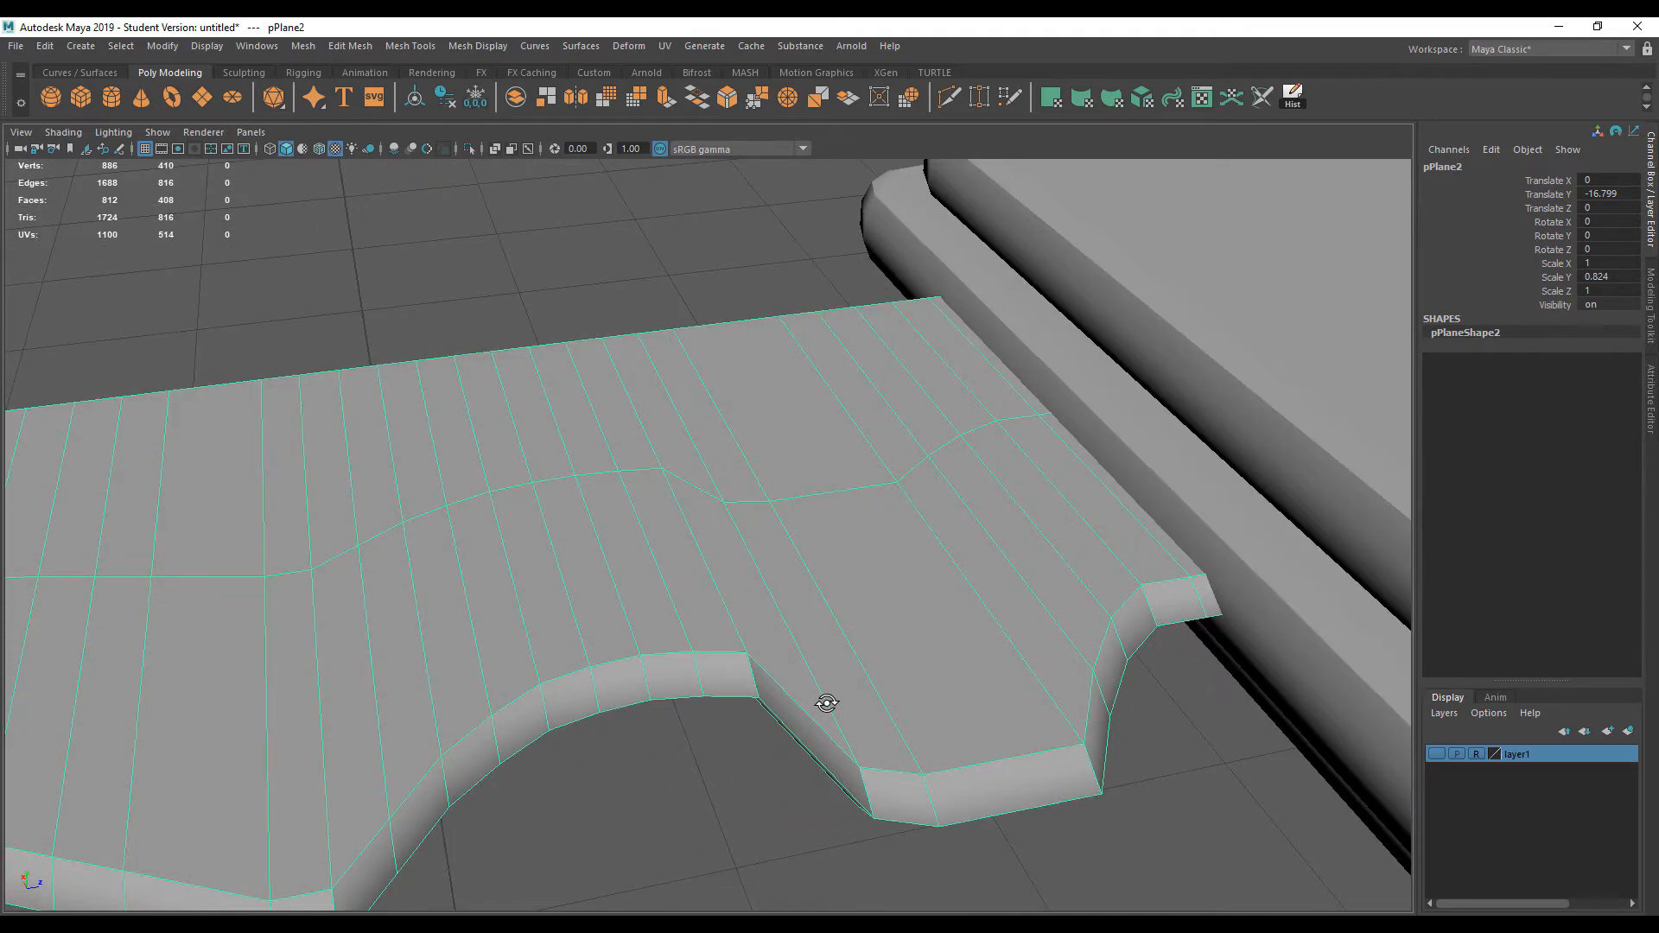
{"action": "scroll", "coordinate": [817, 697], "scroll_direction": "down", "scroll_amount": 6}
{"action": "scroll", "coordinate": [776, 651], "scroll_direction": "down", "scroll_amount": 3}
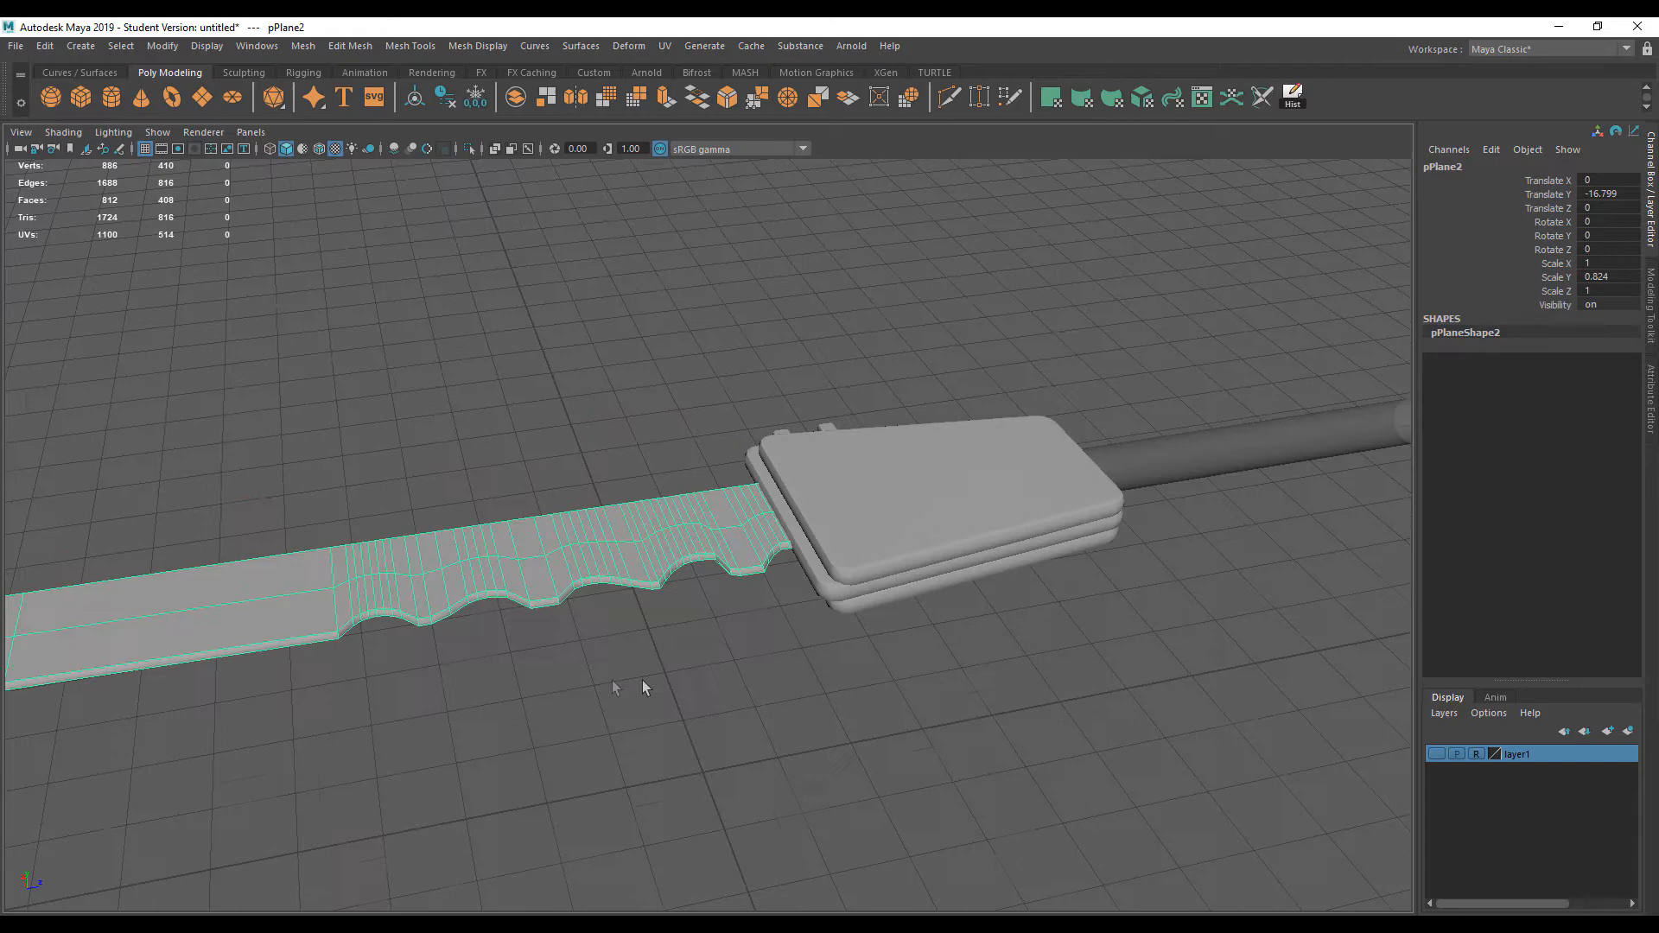
{"action": "middle_click_drag", "start_coordinate": [641, 681], "coordinate": [678, 683], "text": "alt"}
{"action": "left_click_drag", "start_coordinate": [676, 683], "coordinate": [1009, 665], "text": "alt"}
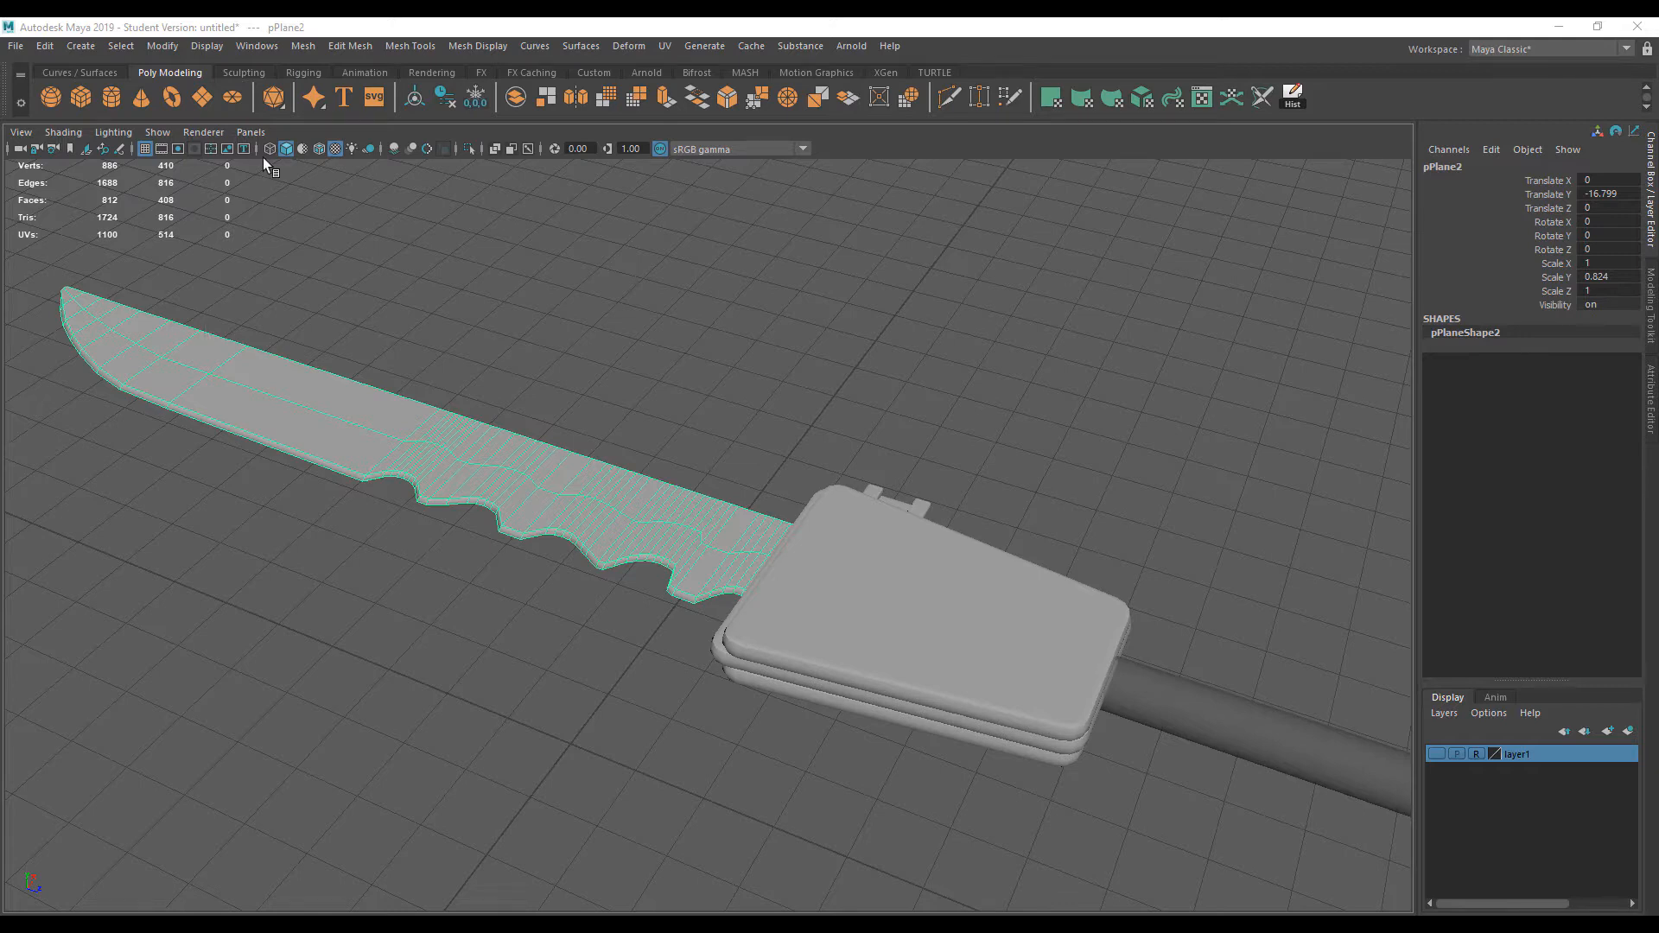
Freeze the transformations of all the knife's parts at once
{"action": "scroll", "coordinate": [403, 344], "scroll_direction": "down", "scroll_amount": 5}
{"action": "left_click", "coordinate": [696, 410]}
{"action": "key", "text": "space"}
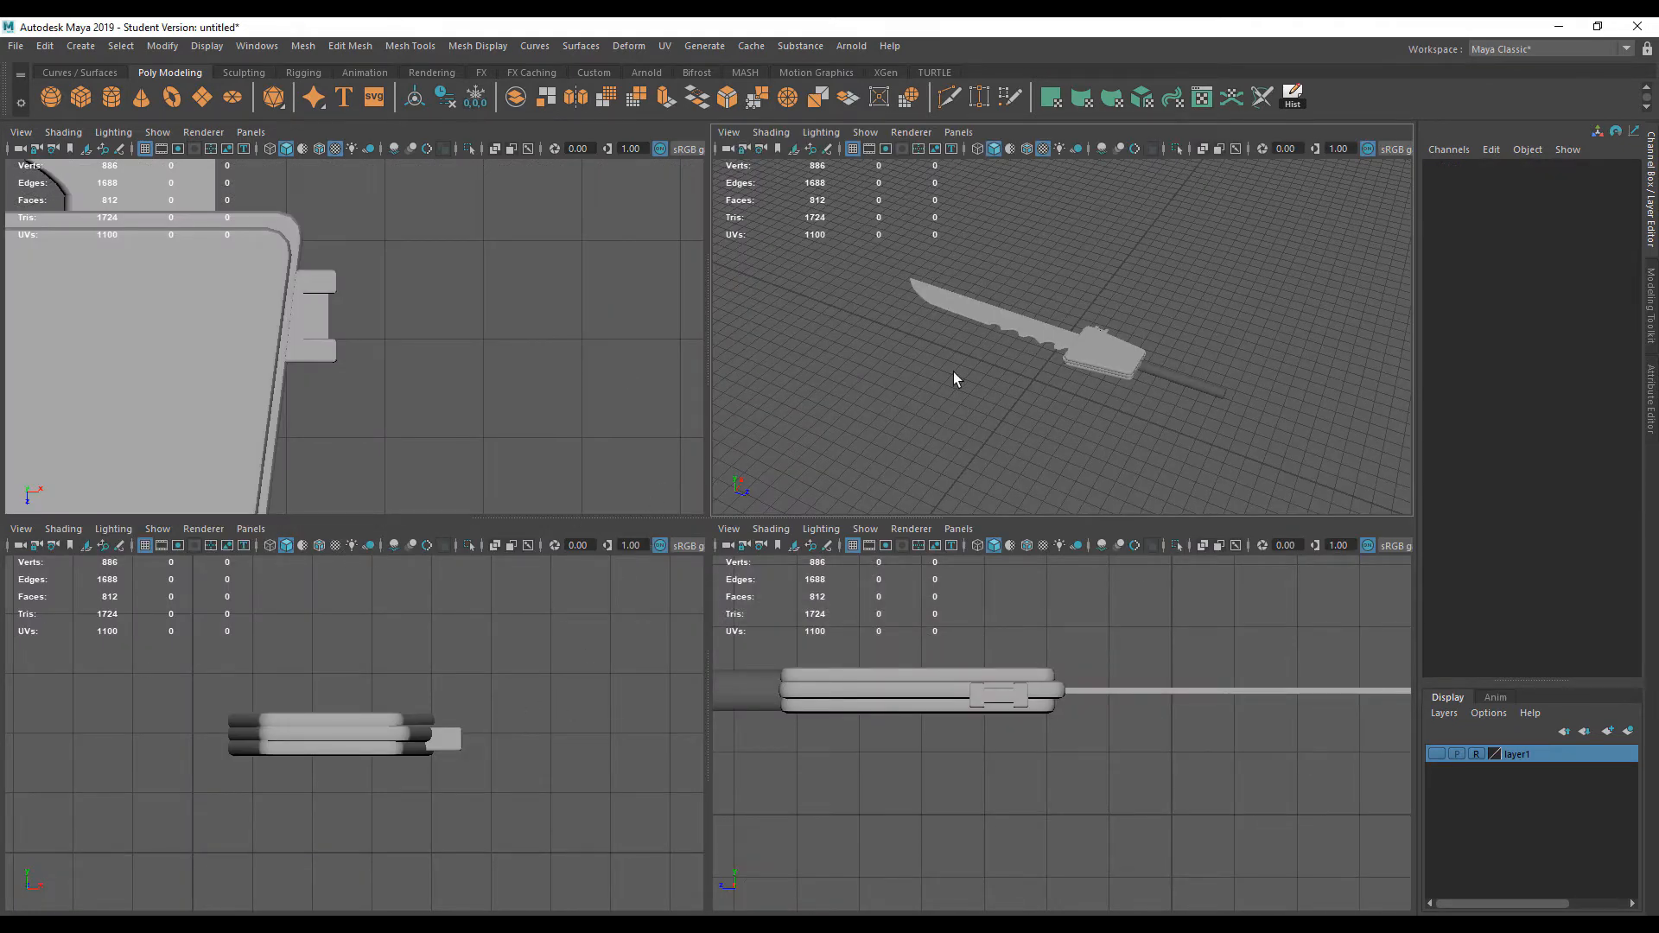
{"action": "key", "text": "space"}
{"action": "scroll", "coordinate": [864, 397], "scroll_direction": "down", "scroll_amount": 3}
{"action": "left_click_drag", "start_coordinate": [357, 422], "coordinate": [938, 644]}
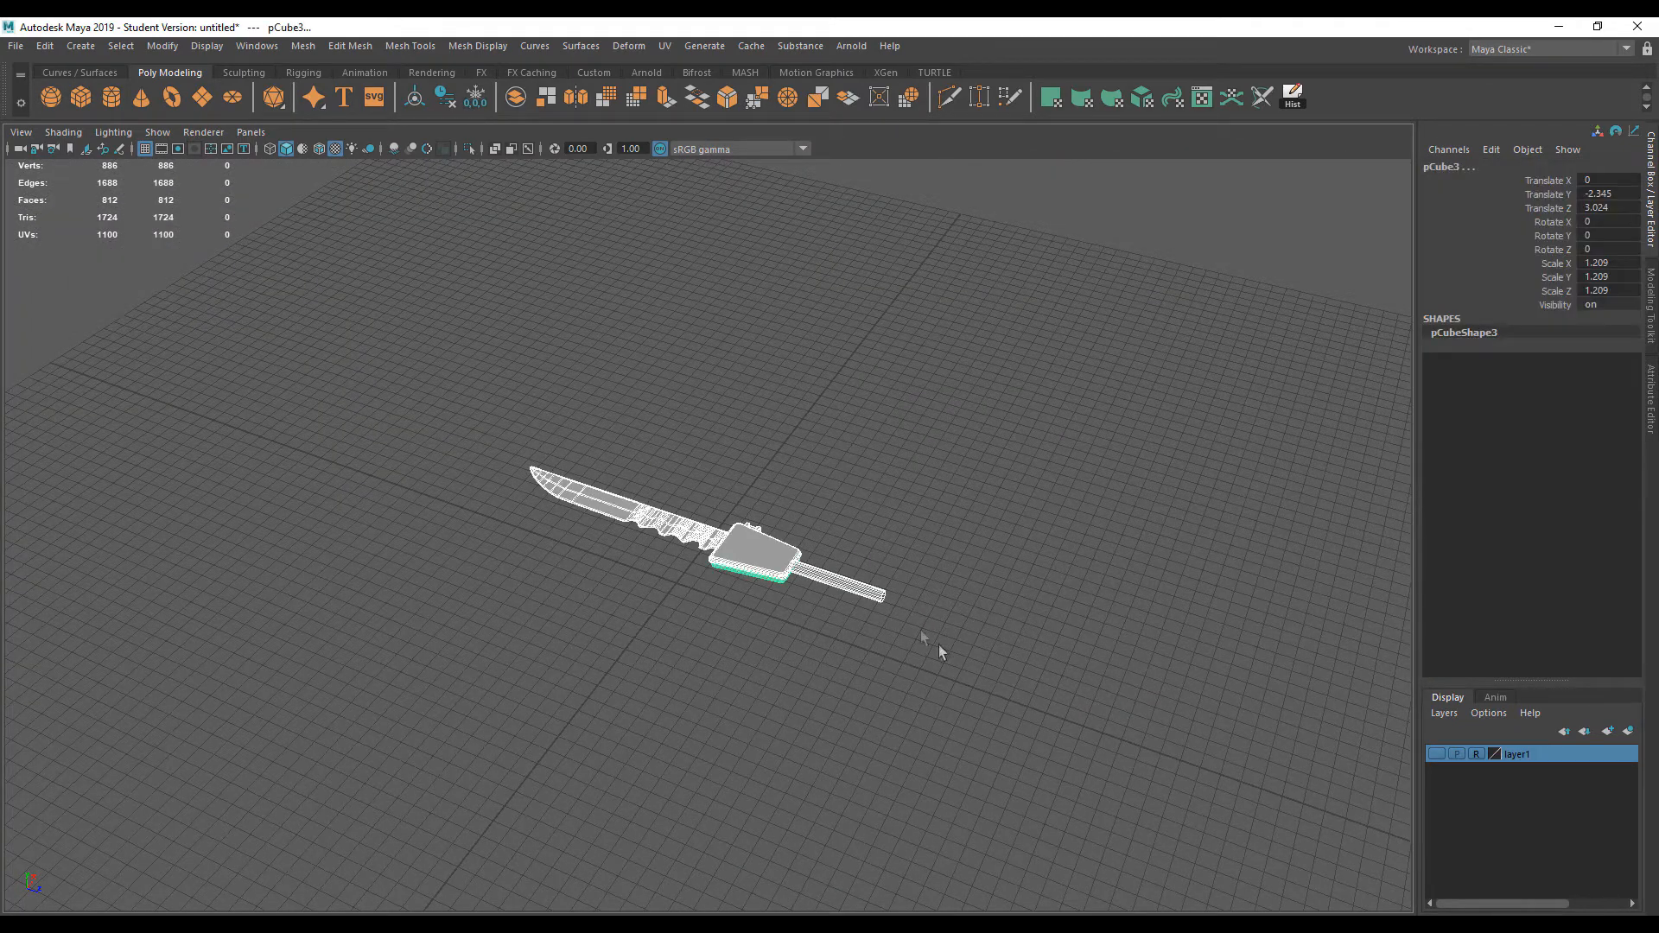
{"action": "middle_click_drag", "start_coordinate": [896, 616], "coordinate": [565, 562], "text": "alt"}
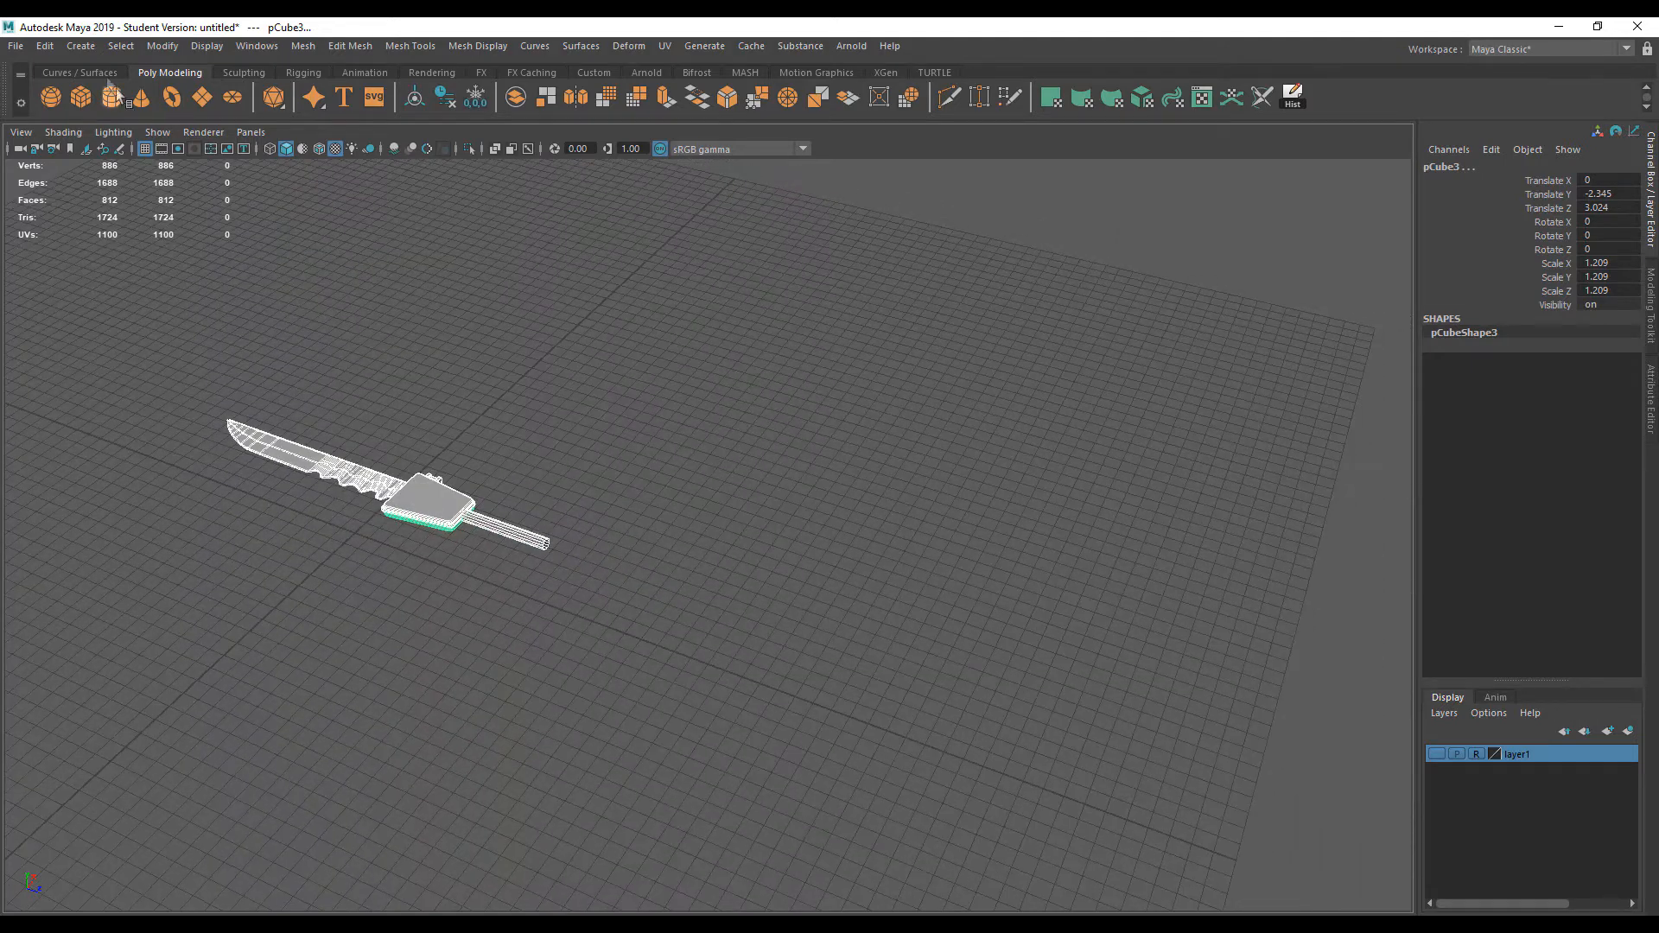
{"action": "left_click", "coordinate": [163, 46]}
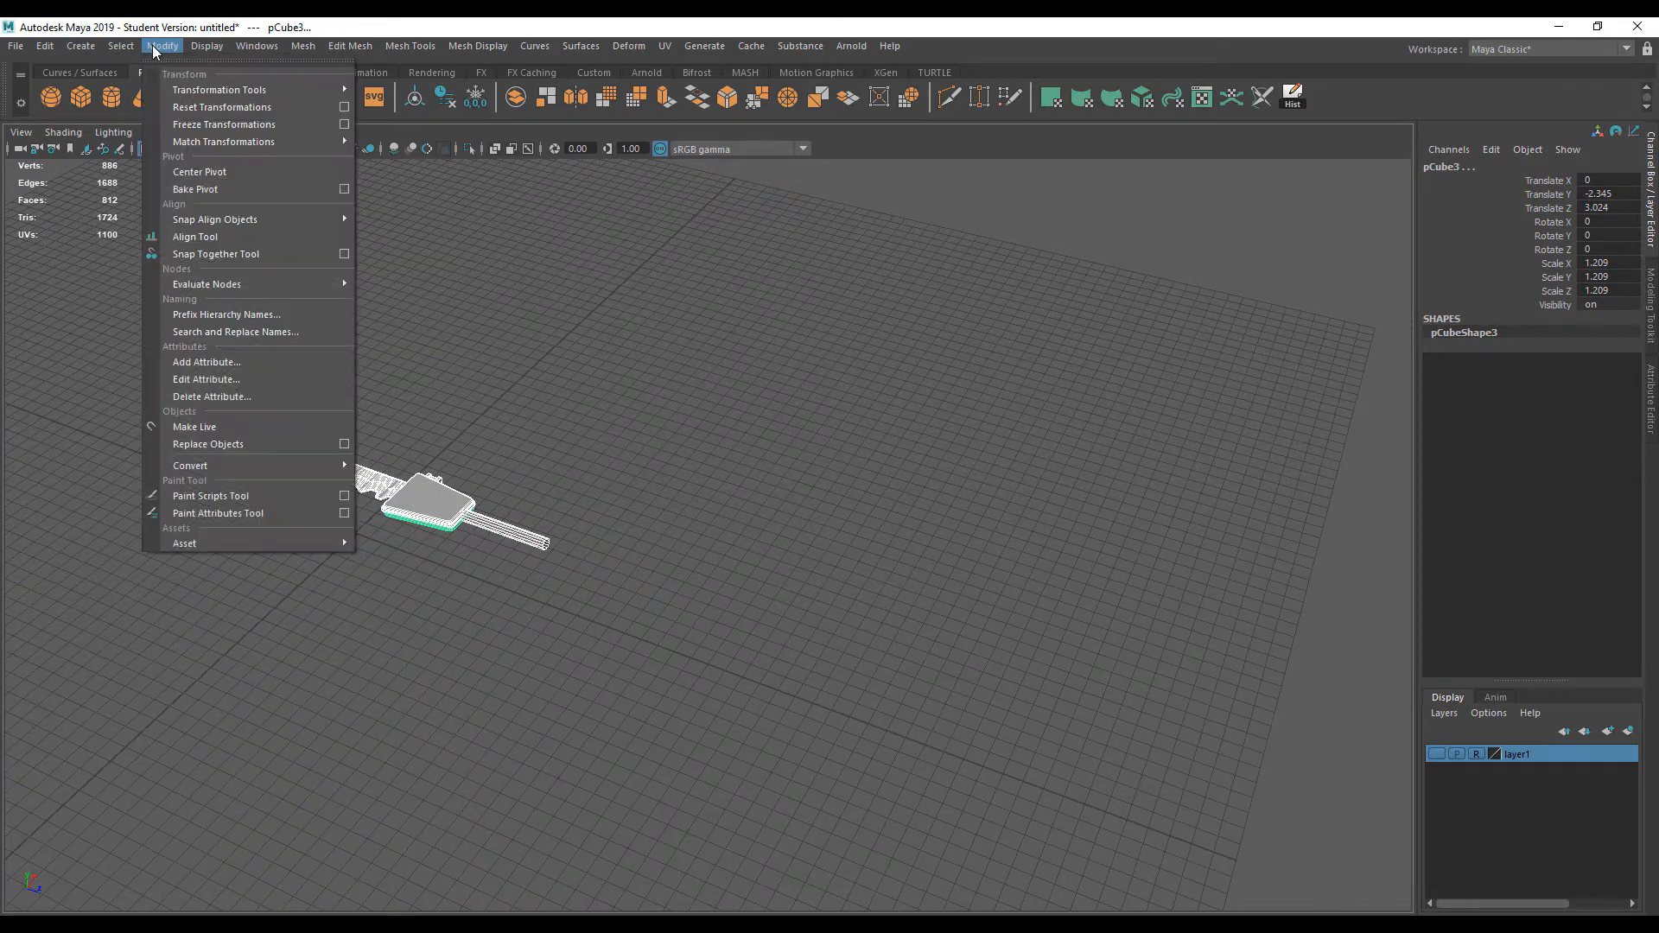
{"action": "left_click", "coordinate": [197, 123]}
Group the blade, guard slabs, side part and handle rod into one group
{"action": "left_click", "coordinate": [510, 494]}
{"action": "left_click_drag", "start_coordinate": [381, 439], "coordinate": [460, 464], "text": "alt"}
{"action": "left_click", "coordinate": [470, 678]}
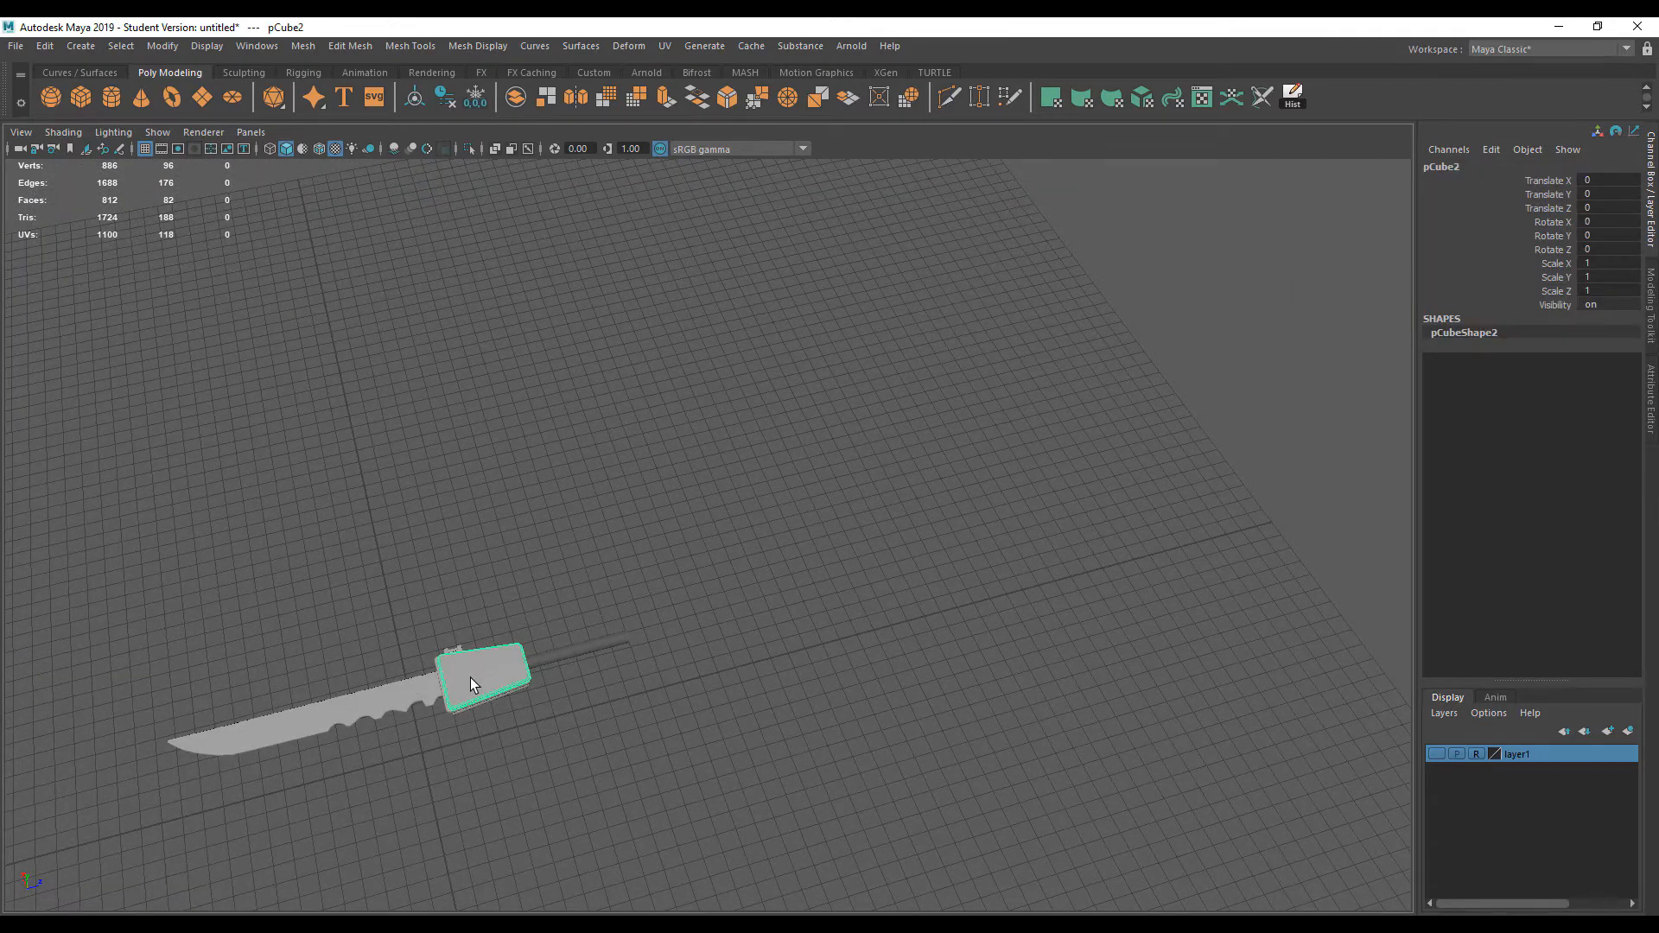
{"action": "key", "text": "f"}
{"action": "scroll", "coordinate": [477, 661], "scroll_direction": "down", "scroll_amount": 5}
{"action": "middle_click_drag", "start_coordinate": [515, 661], "coordinate": [582, 543], "text": "alt"}
{"action": "scroll", "coordinate": [579, 545], "scroll_direction": "down", "scroll_amount": 5}
{"action": "left_click_drag", "start_coordinate": [323, 341], "coordinate": [939, 633]}
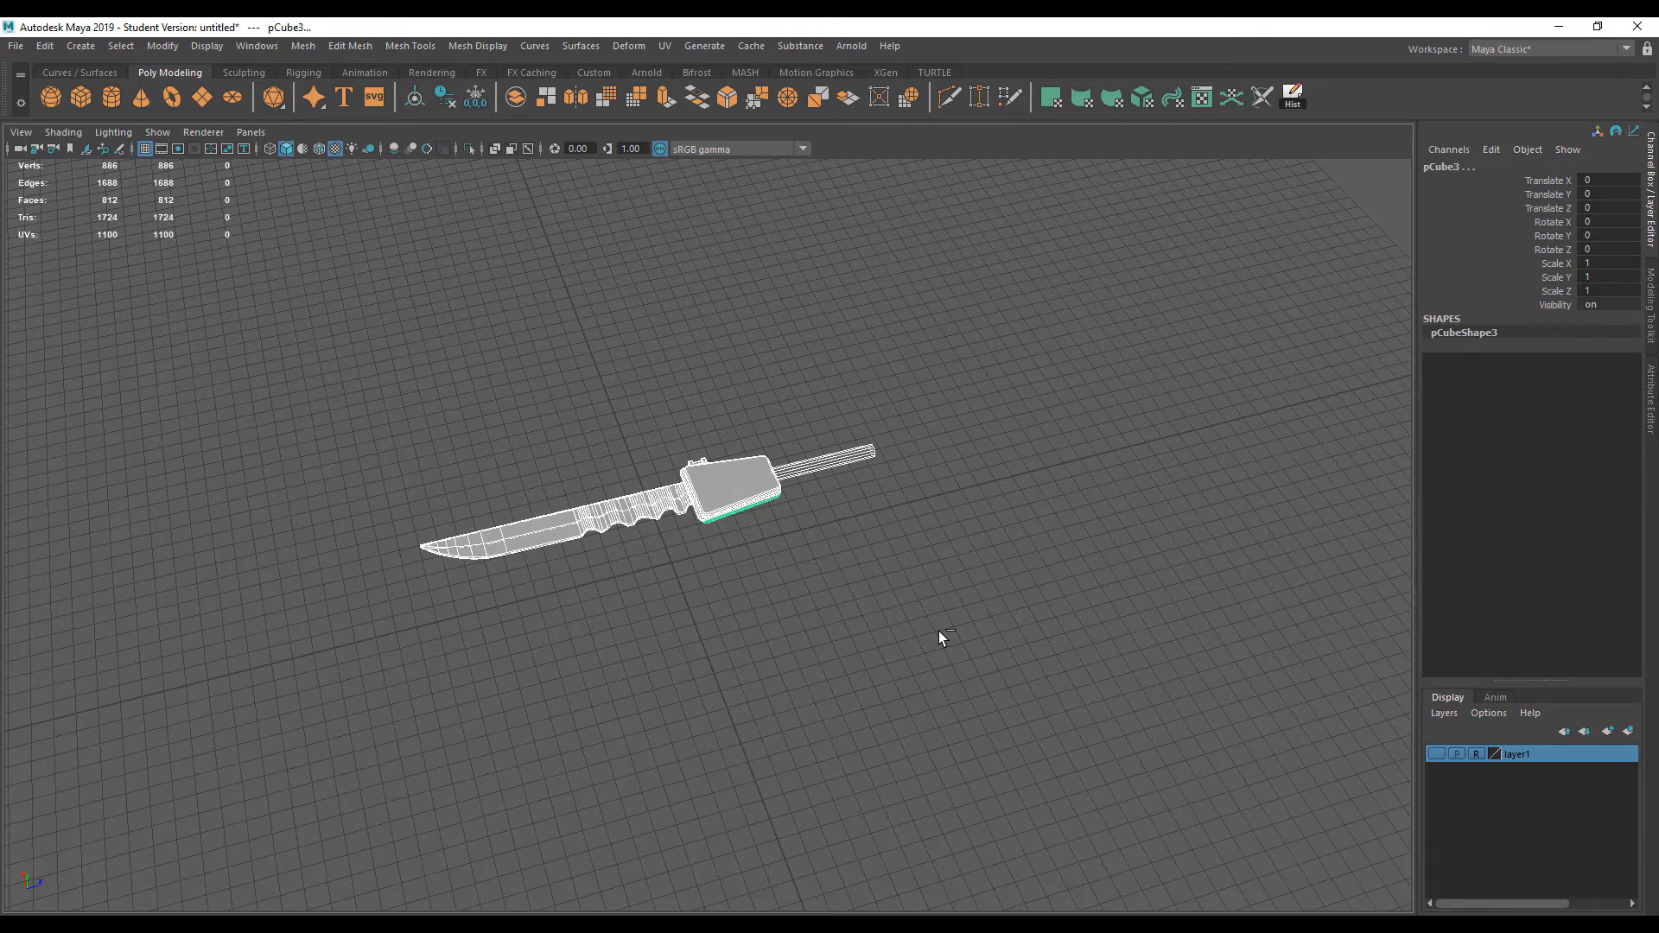
{"action": "key", "text": "ctrl+g"}
Rotate the knife group upright by setting its Rotate Z to 90, and deselect it
{"action": "key", "text": "e"}
{"action": "left_click_drag", "start_coordinate": [798, 626], "coordinate": [820, 581], "text": "alt"}
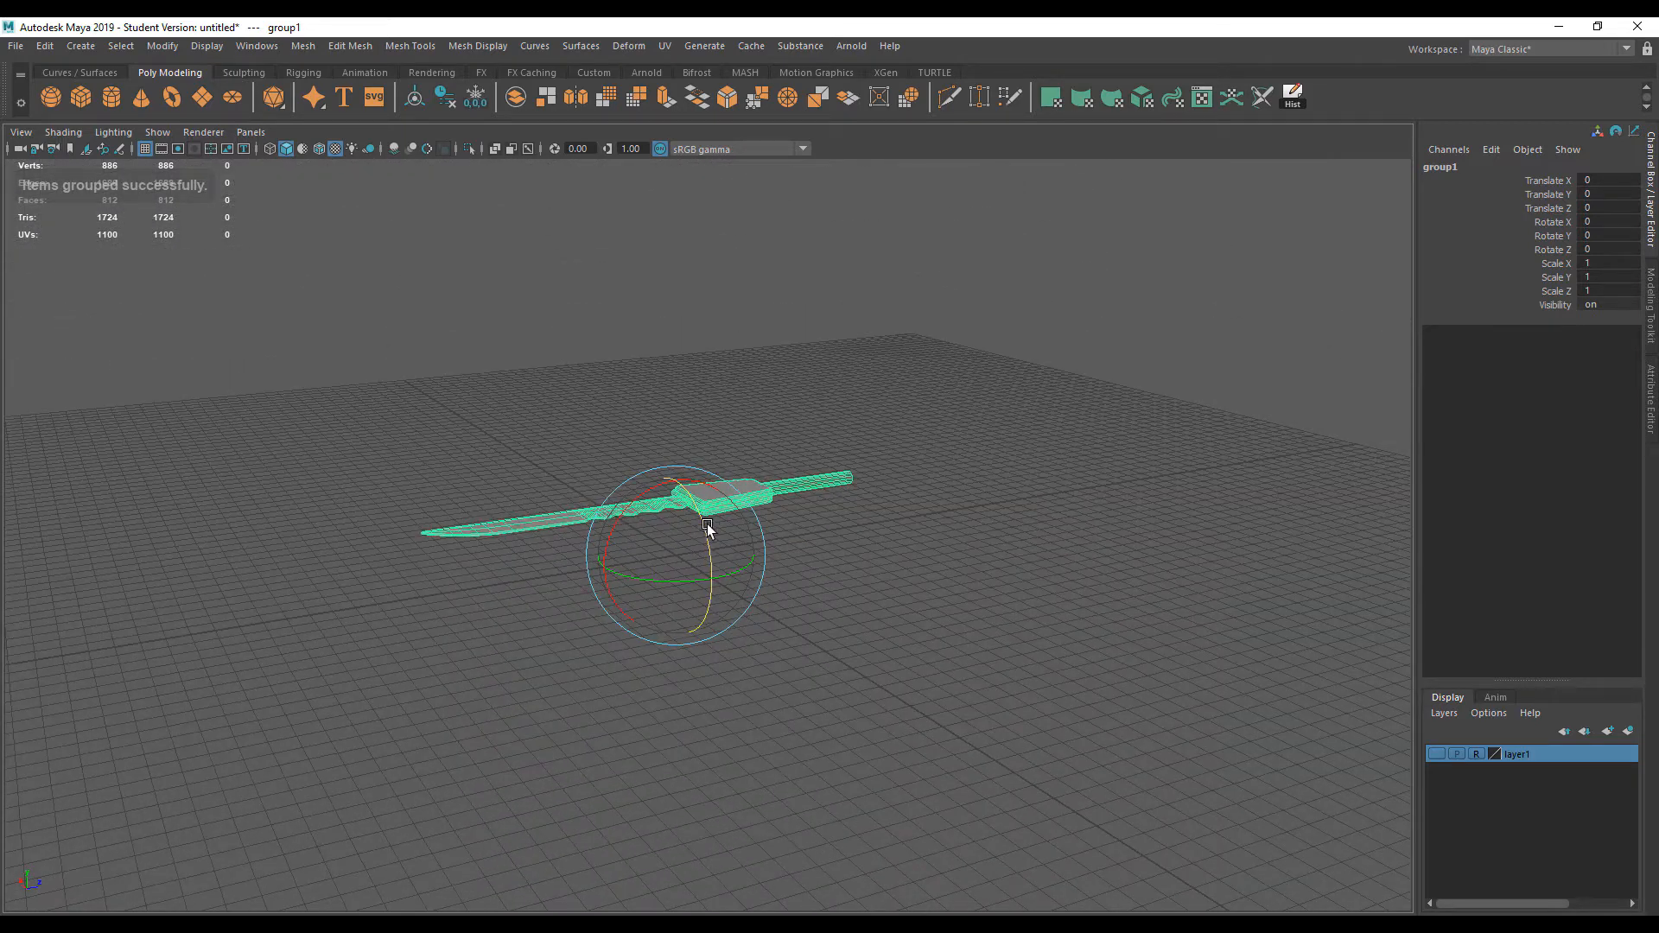
{"action": "left_click_drag", "start_coordinate": [706, 527], "coordinate": [689, 570]}
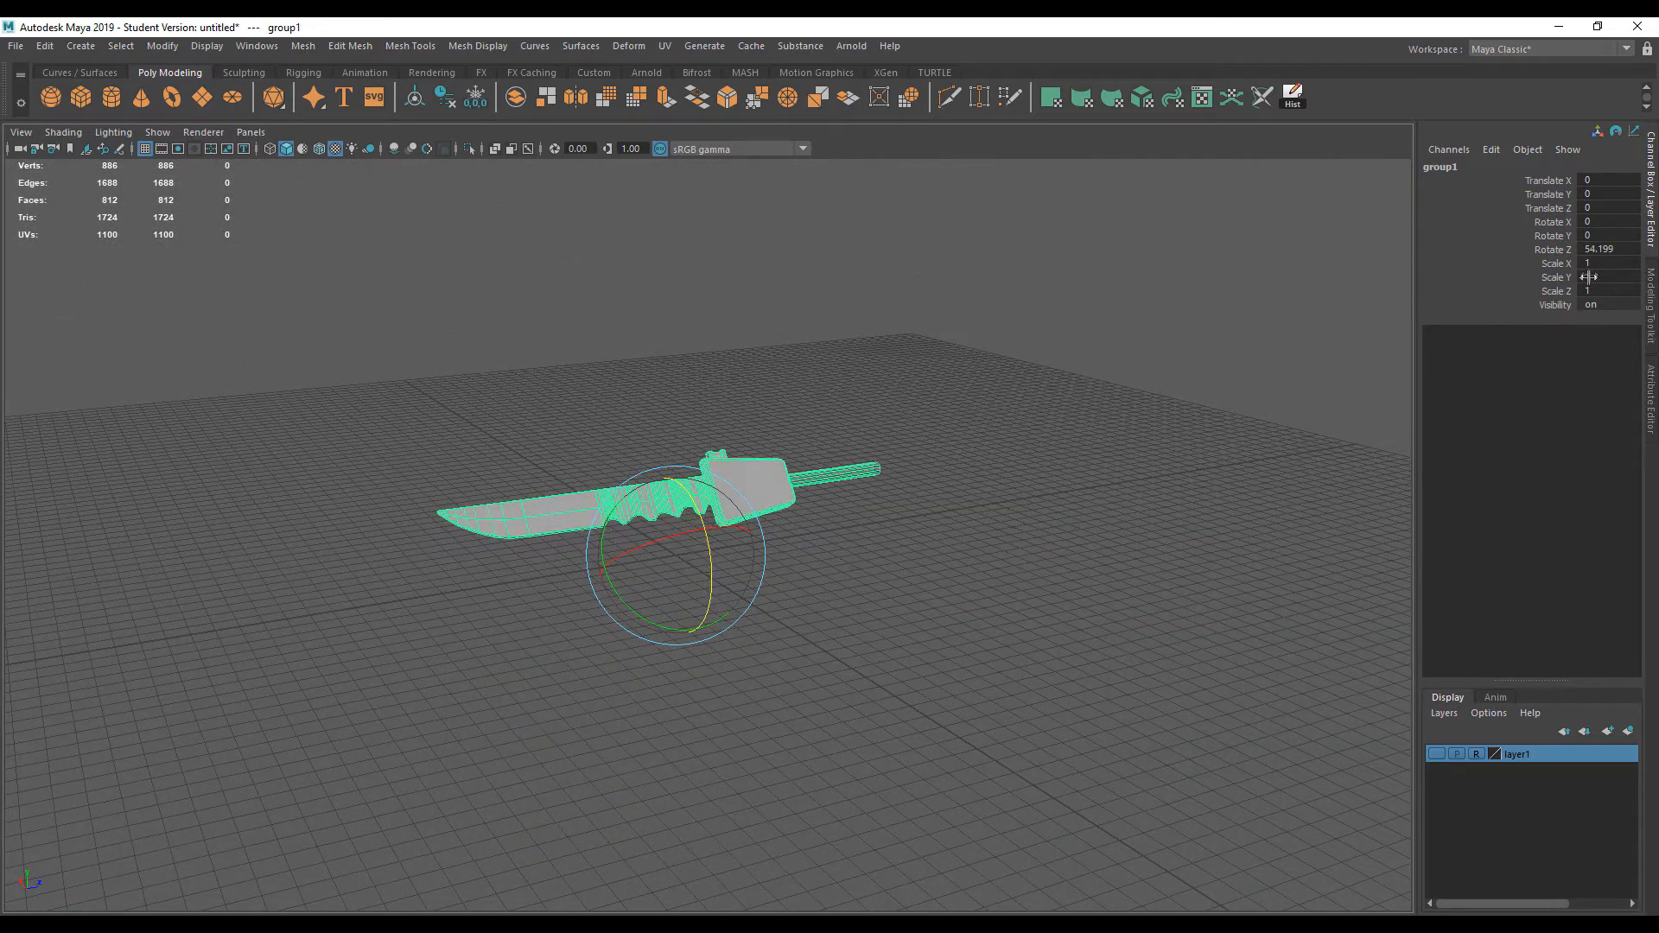
{"action": "left_click", "coordinate": [1606, 253]}
{"action": "type", "text": "90"}
{"action": "key", "text": "Return"}
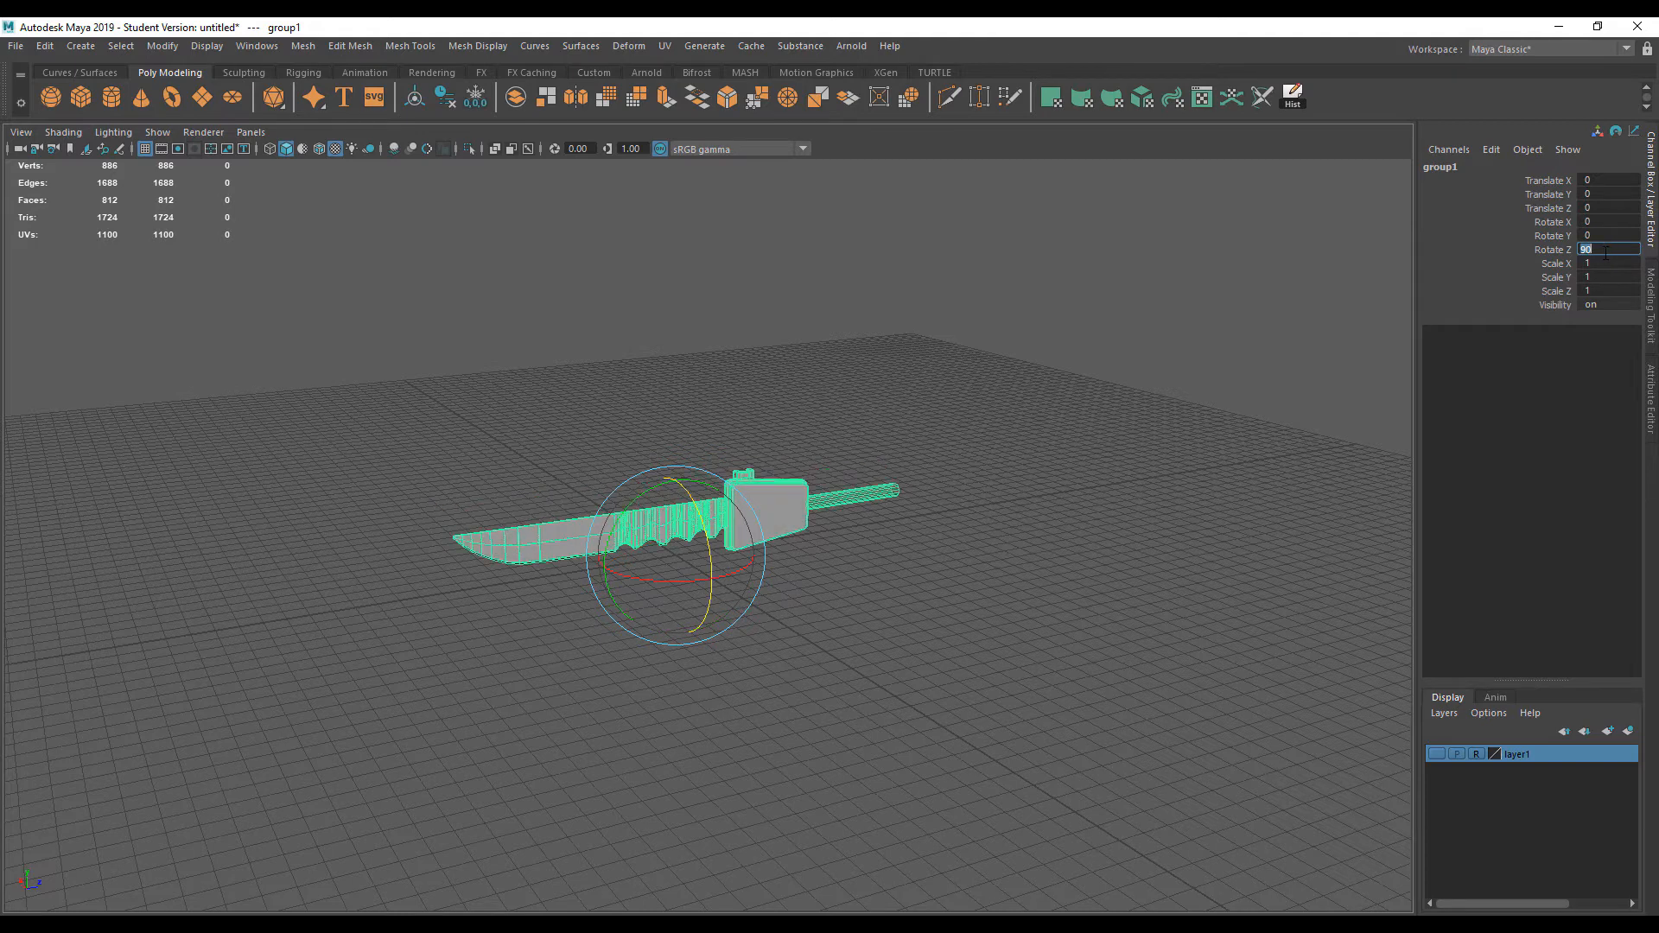
{"action": "left_click", "coordinate": [829, 660]}
Open the Outliner, expand group1 to list its parts, and undock the Outliner as a floating window over the viewport
{"action": "scroll", "coordinate": [816, 648], "scroll_direction": "up", "scroll_amount": 3}
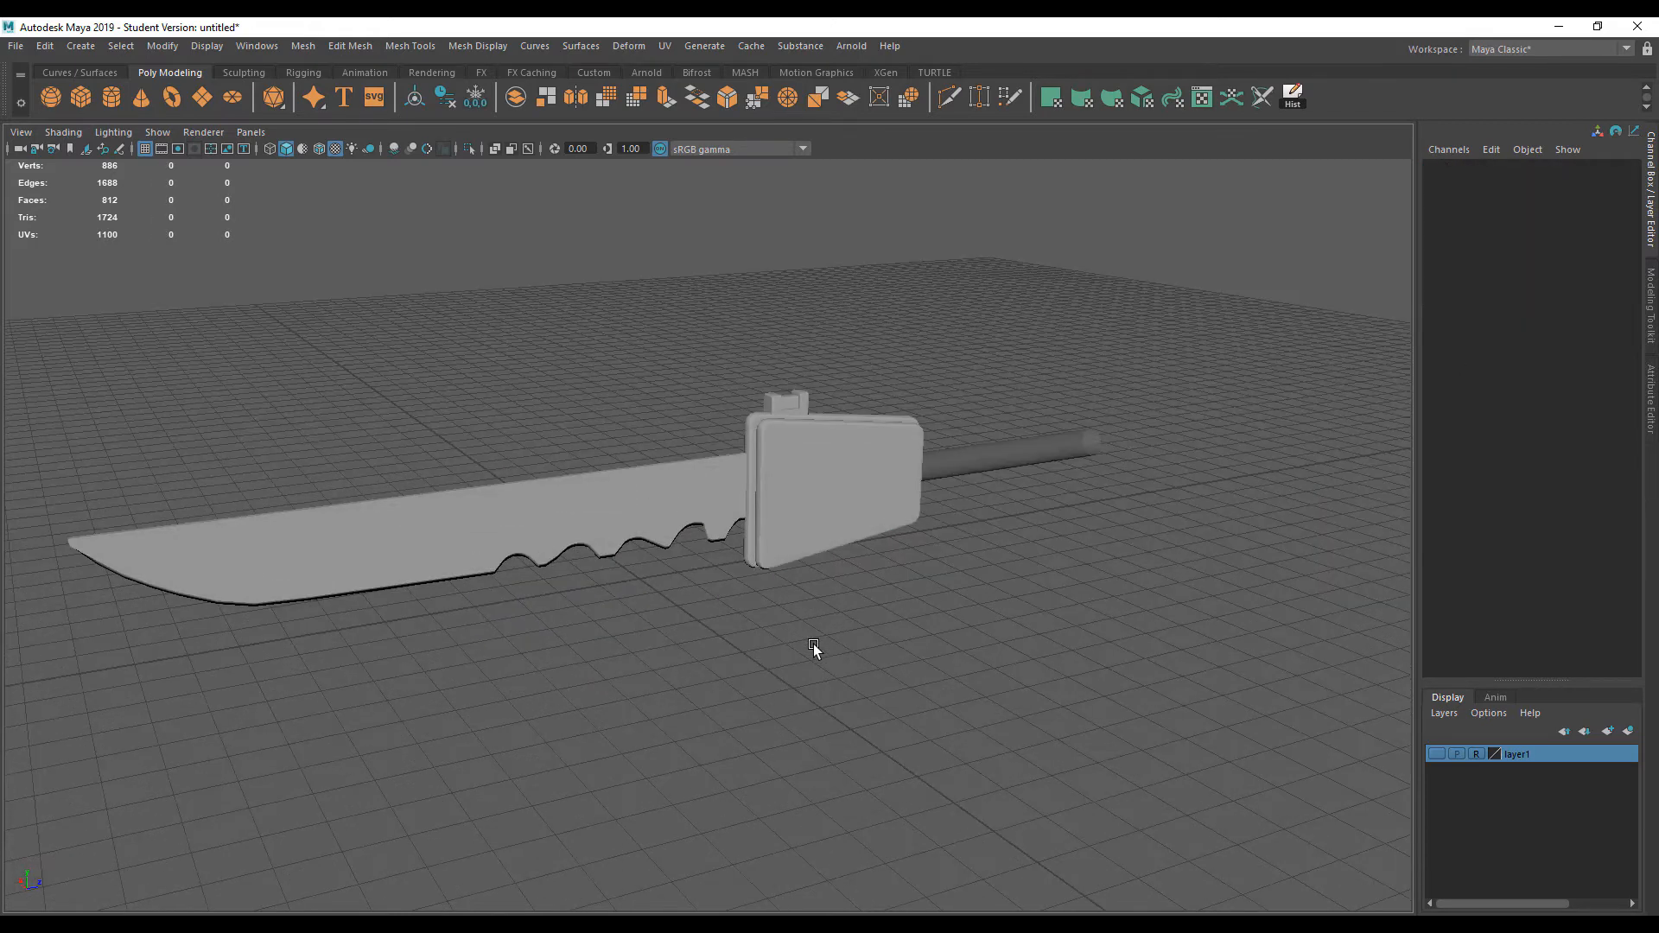
{"action": "left_click", "coordinate": [209, 45]}
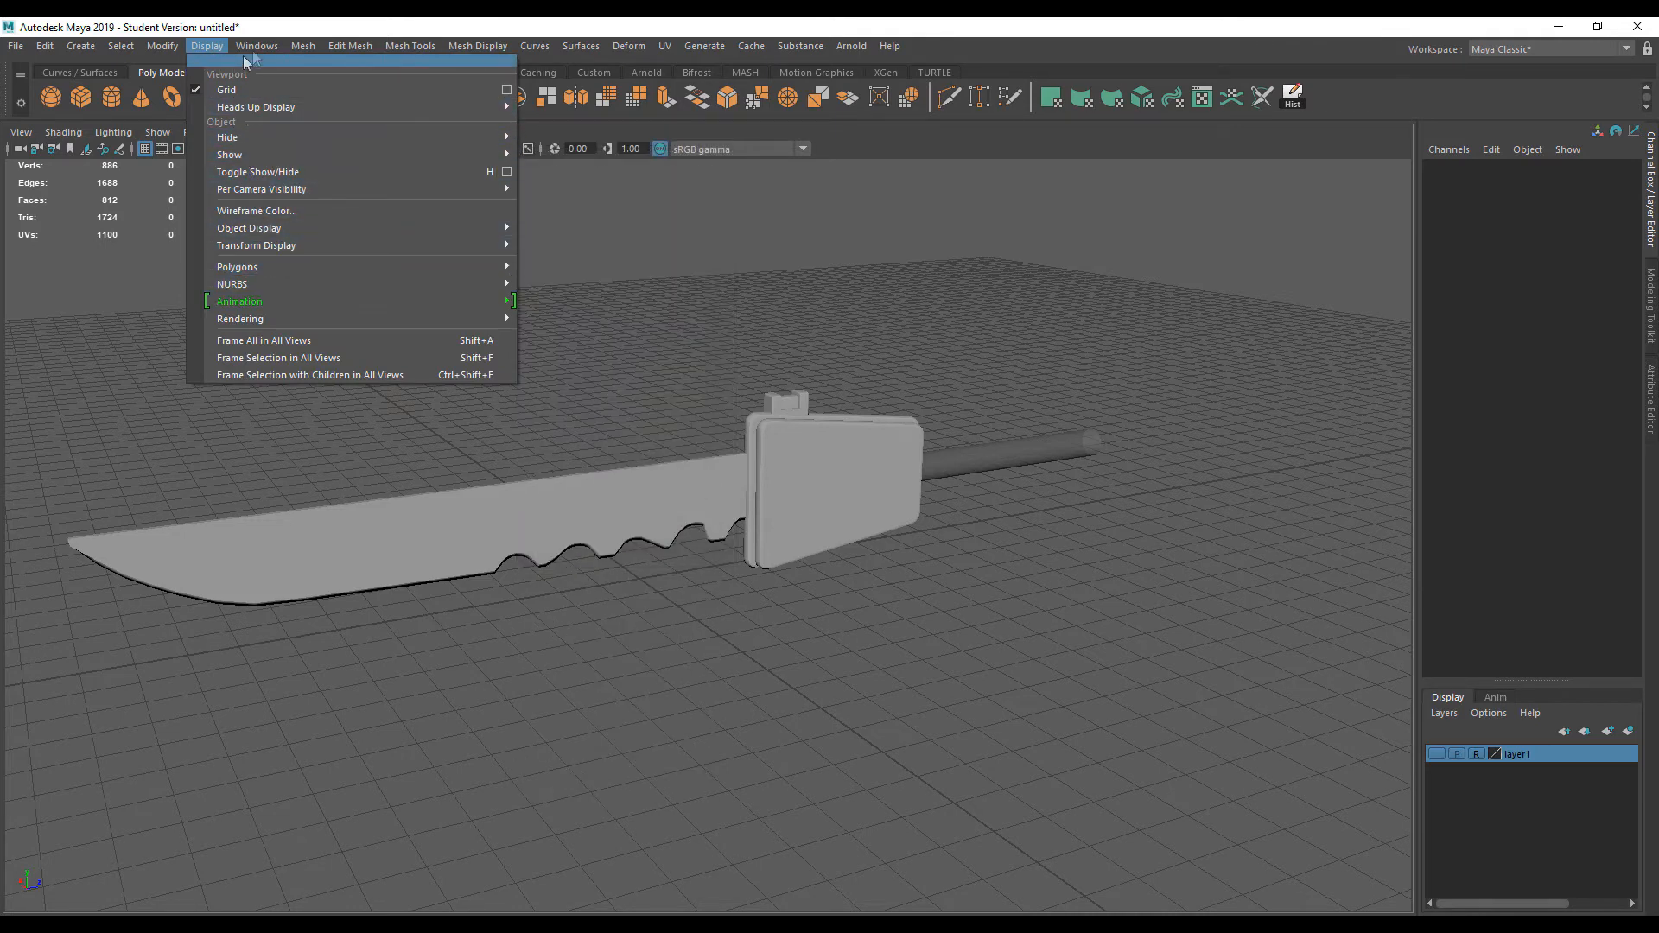
{"action": "left_click", "coordinate": [330, 228]}
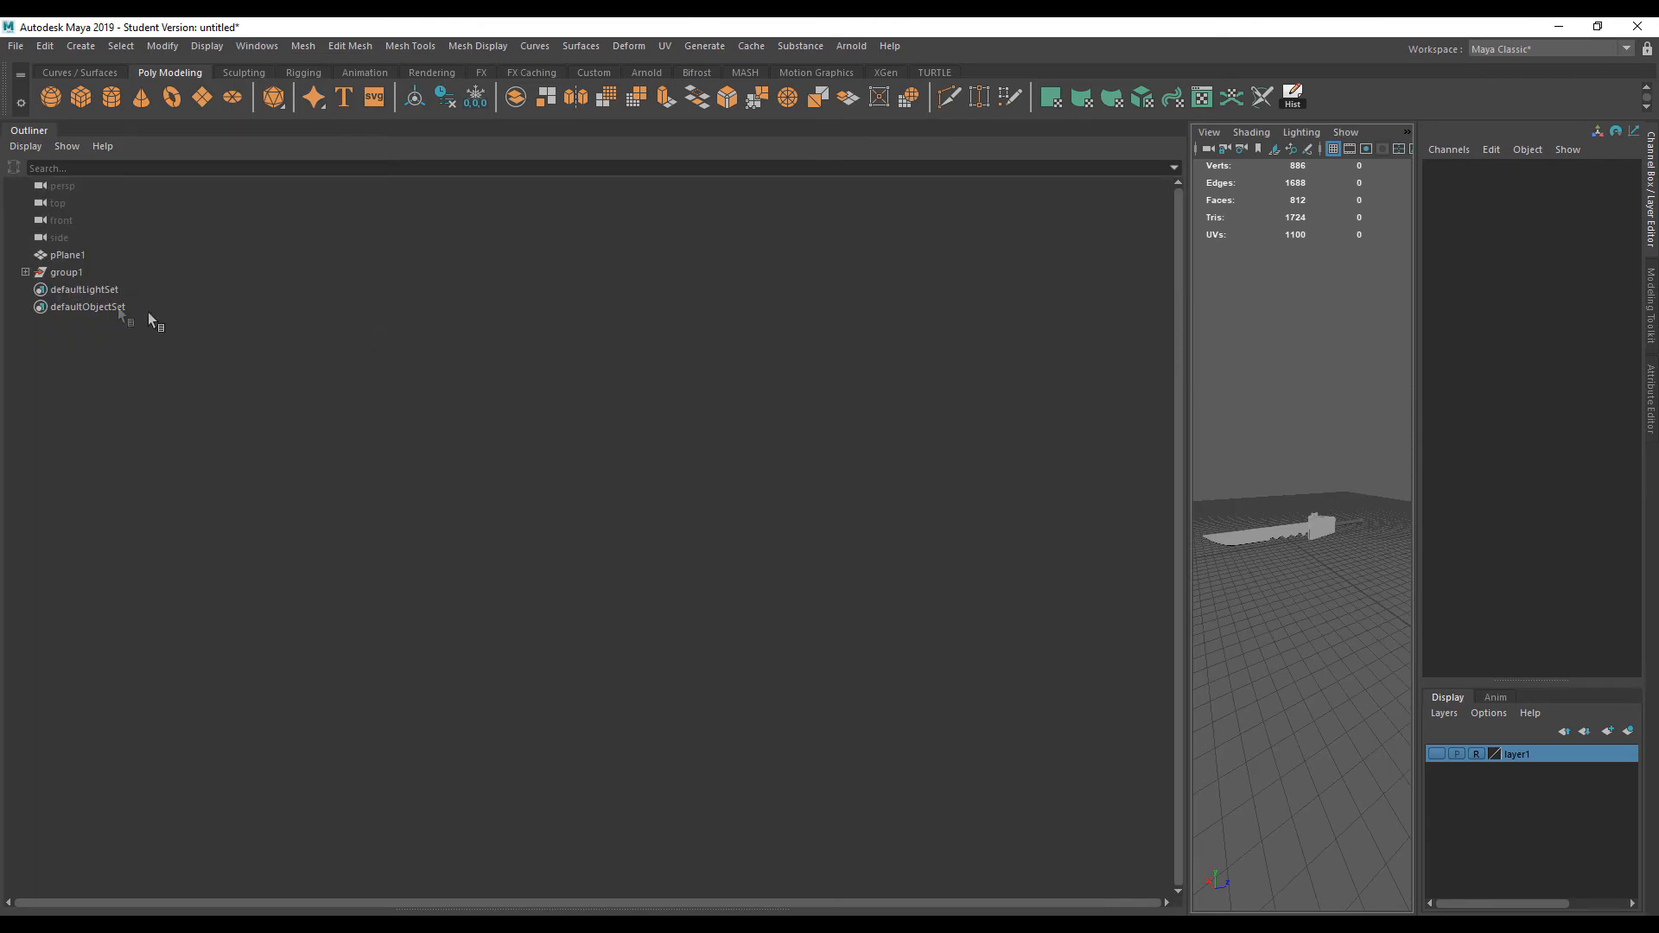
{"action": "left_click", "coordinate": [25, 273]}
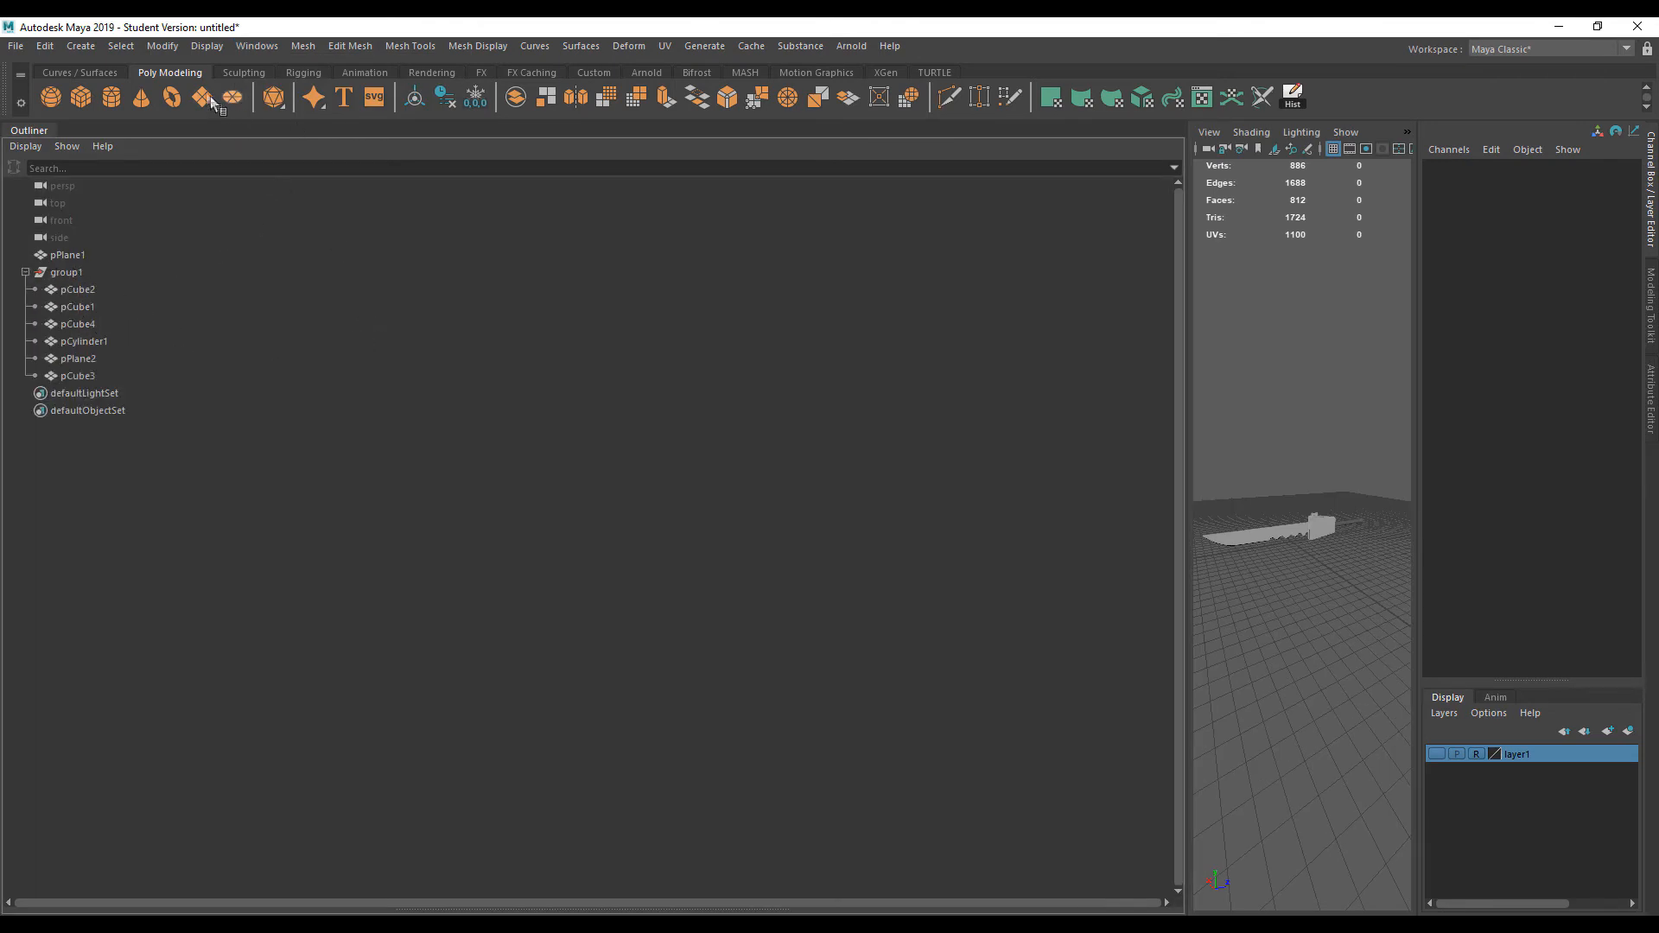
{"action": "left_click_drag", "start_coordinate": [78, 132], "coordinate": [805, 653]}
{"action": "left_click_drag", "start_coordinate": [939, 671], "coordinate": [720, 466]}
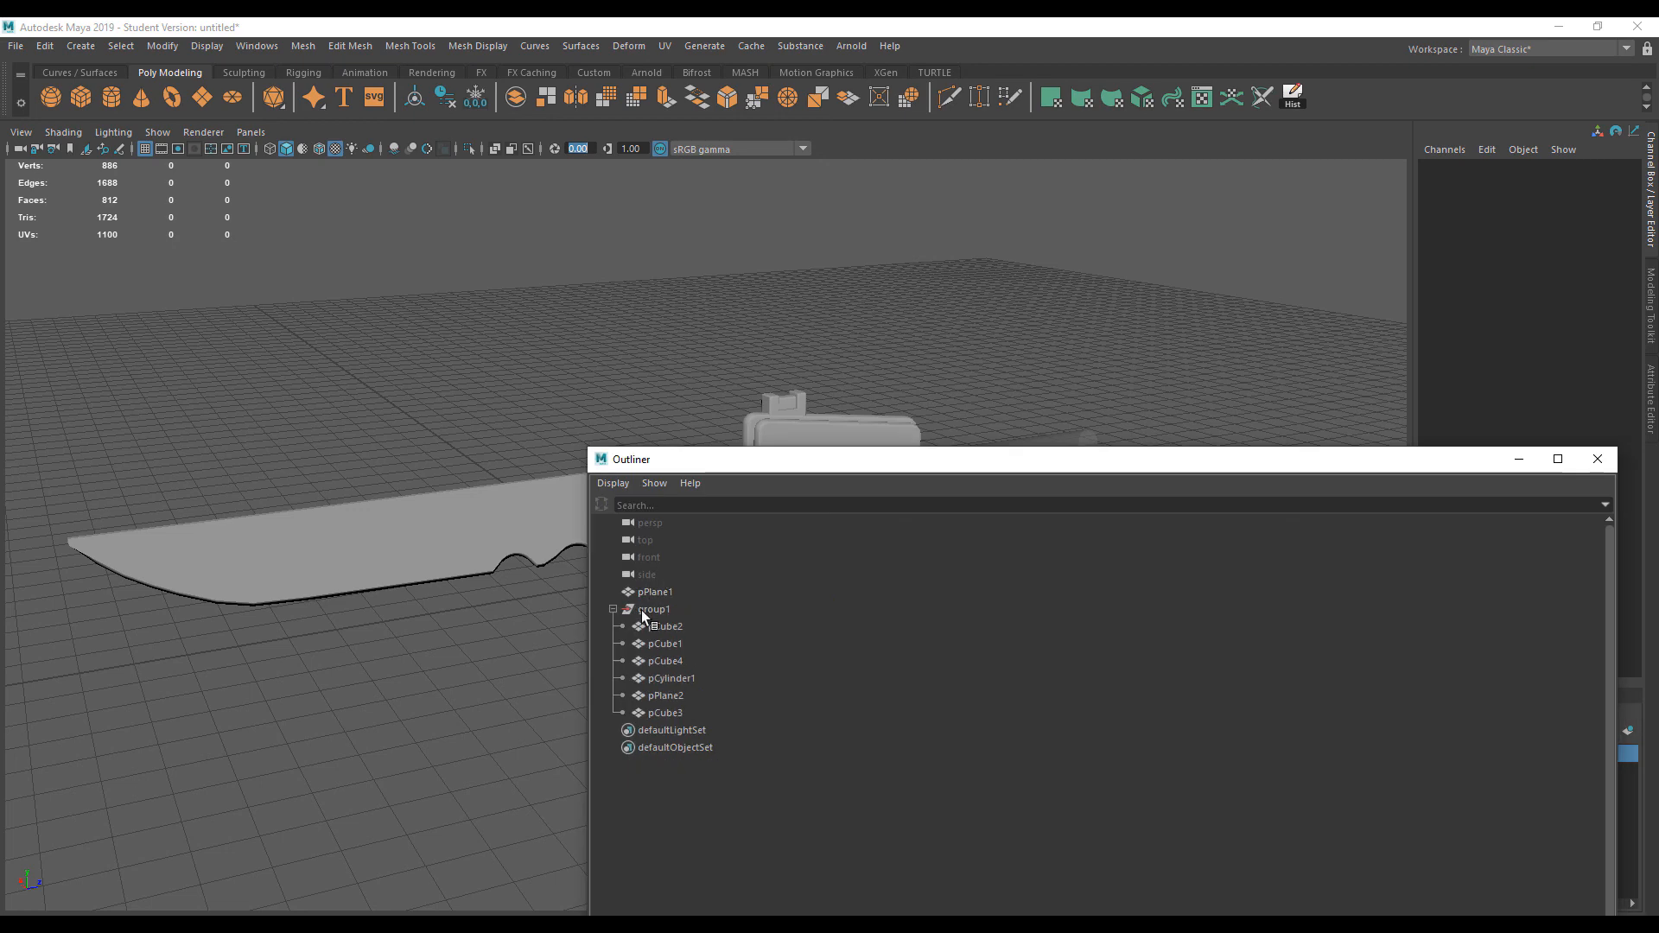